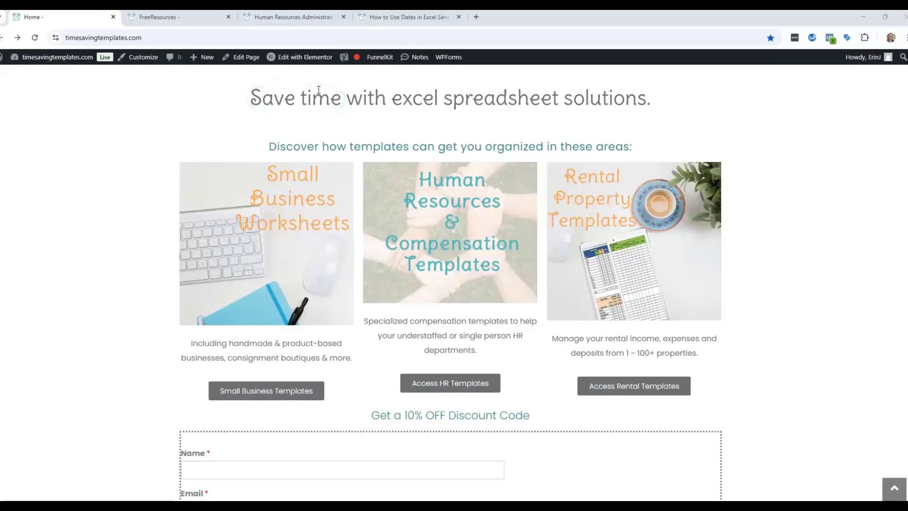
# Show the How to Use Dates in Excel series page, scrolled to the #1 and #2 tutorial videos
pyautogui.click(443, 20)
pyautogui.scroll(5, 438, 268)
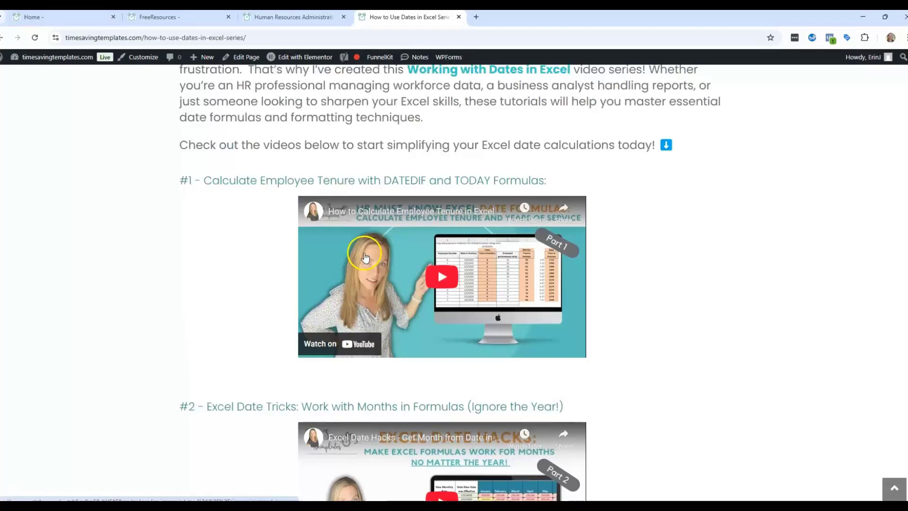
pyautogui.scroll(-3, 754, 258)
pyautogui.scroll(-2, 752, 255)
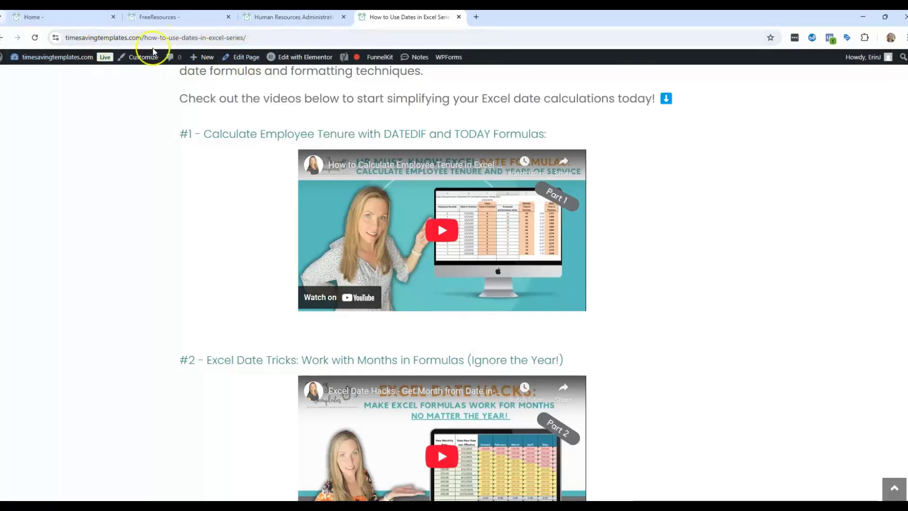
pyautogui.scroll(-1, 213, 142)
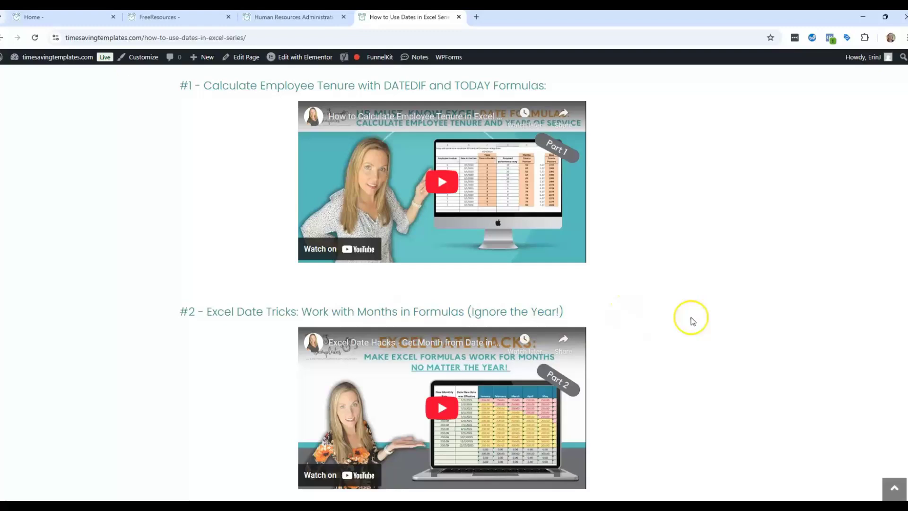
pyautogui.scroll(-2, 715, 310)
pyautogui.scroll(2, 711, 313)
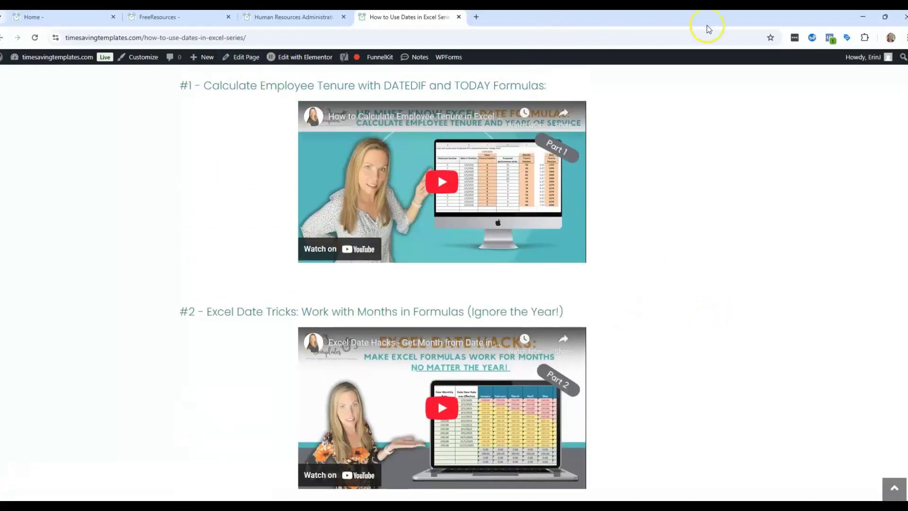
pyautogui.moveTo(519, 506)
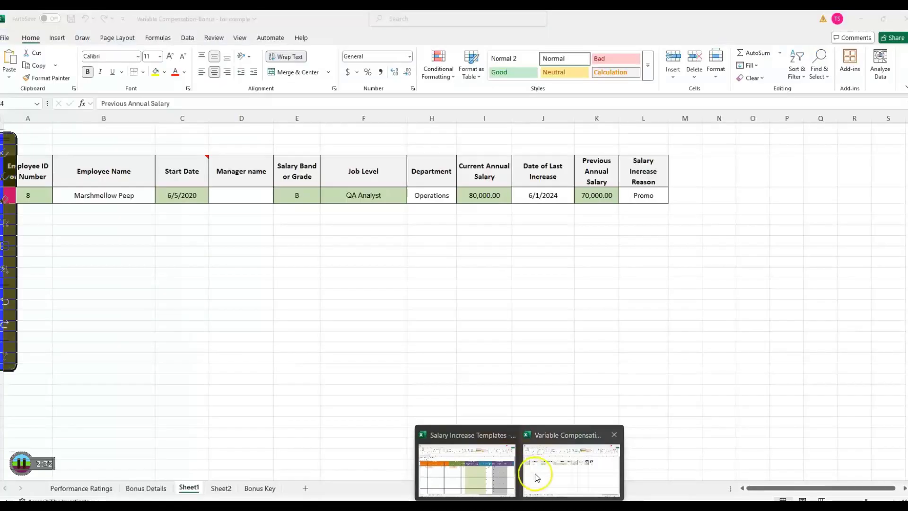
# Bring up the Variable Compensation-Bonus workbook's Bonus Details sheet and walk the first employee's row
pyautogui.click(549, 471)
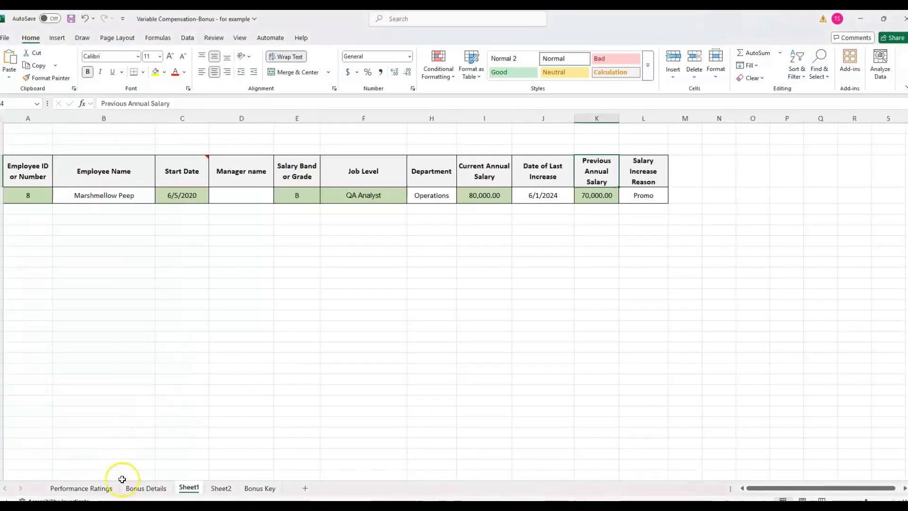
pyautogui.click(133, 488)
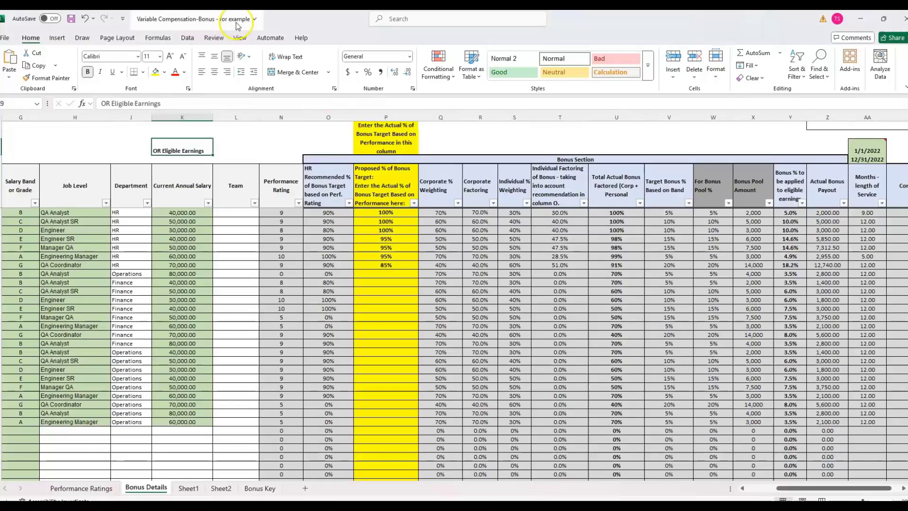
pyautogui.click(75, 182)
pyautogui.press('Left')
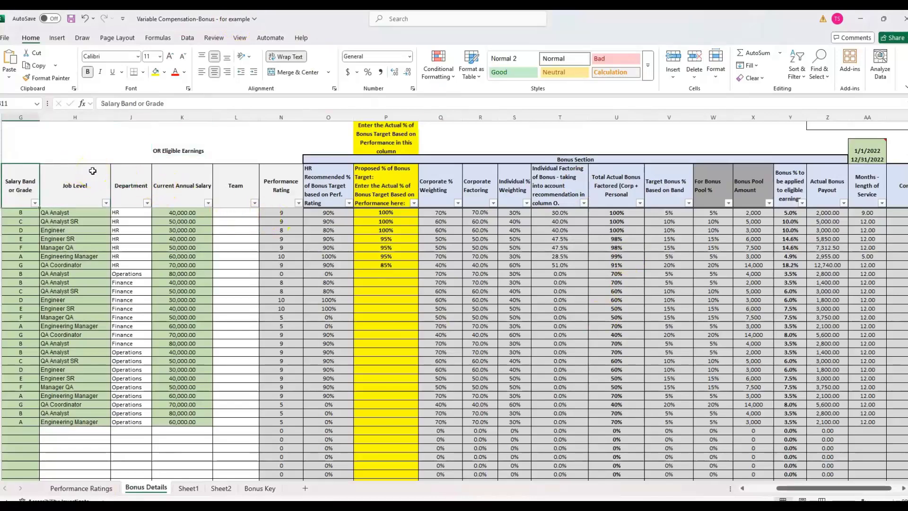
pyautogui.hotkey('ctrl', 'Left')
pyautogui.press('Down')
pyautogui.press('Right')
pyautogui.press('Right')
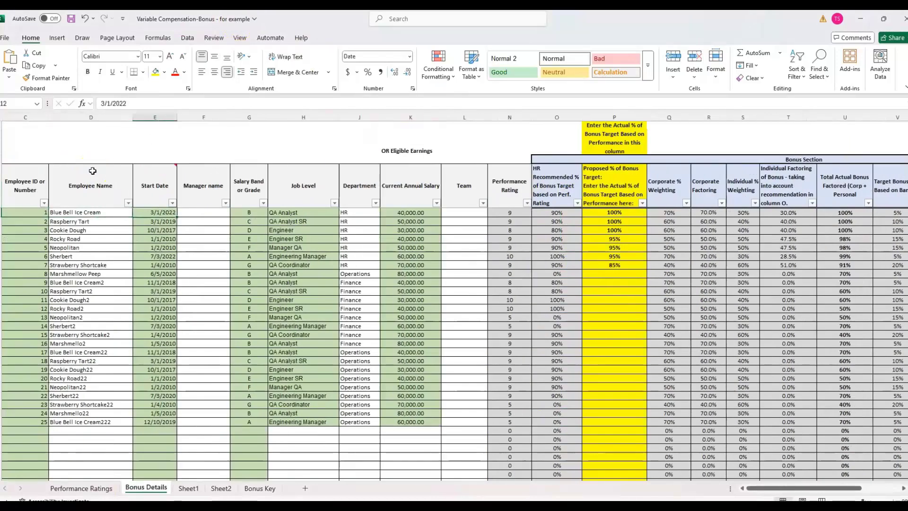
pyautogui.press('Right')
pyautogui.press('Right')
pyautogui.press('Right')
pyautogui.press('Right')
pyautogui.press('Right')
pyautogui.press('Right')
pyautogui.press('Right')
pyautogui.press('Right')
pyautogui.press('Right')
pyautogui.press('Right')
pyautogui.press('Right')
pyautogui.press('Right')
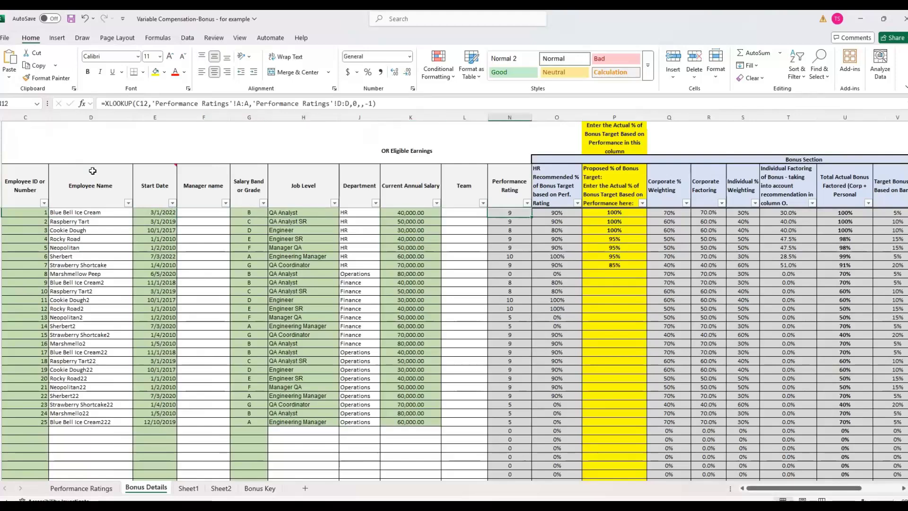
pyautogui.press('Right')
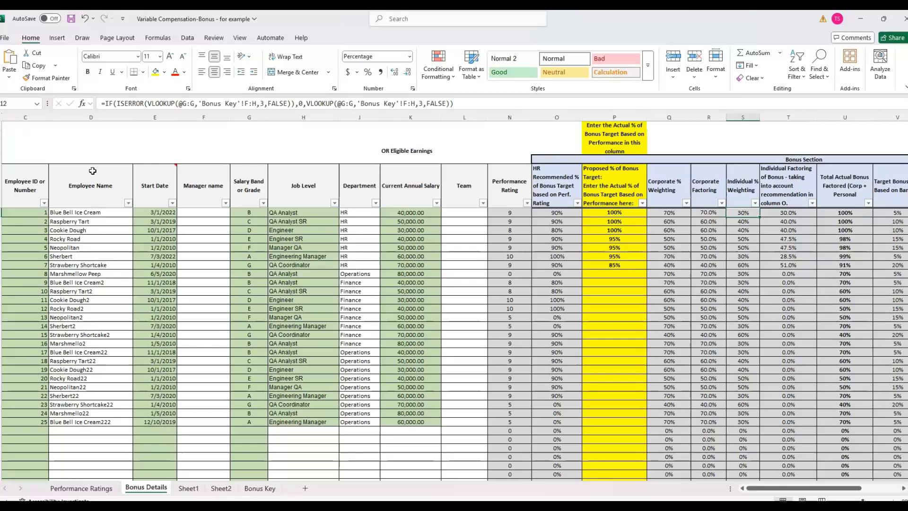
# Review the Current Annual Salary, OR Eligible Earnings and Team headers
pyautogui.click(411, 118)
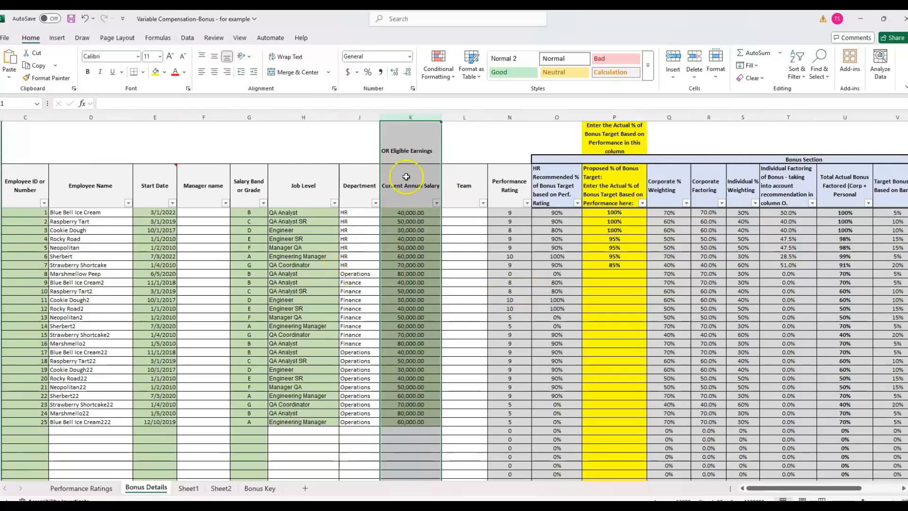
pyautogui.click(415, 118)
pyautogui.click(420, 142)
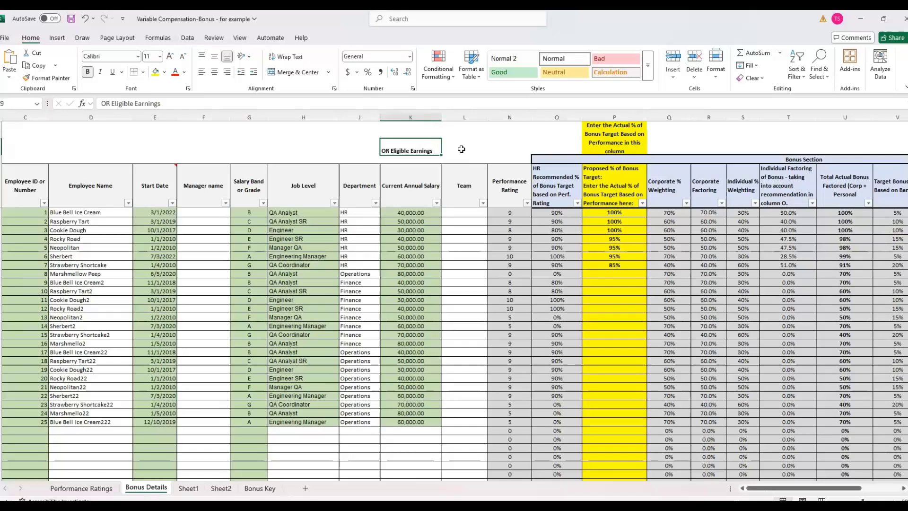
pyautogui.click(434, 193)
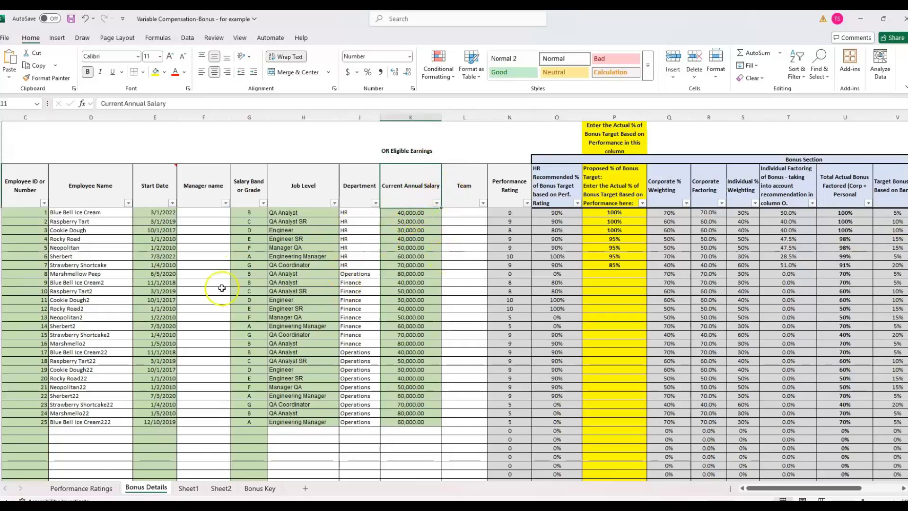
pyautogui.click(466, 206)
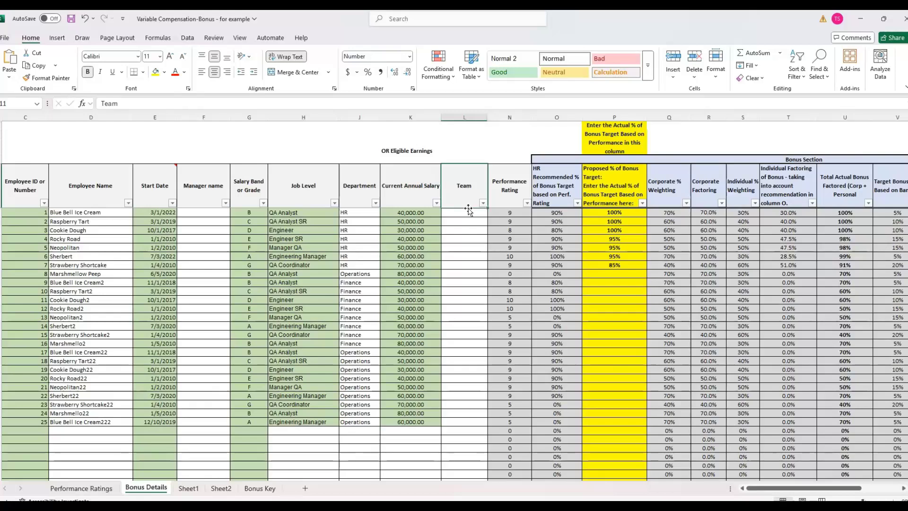
pyautogui.press('Left')
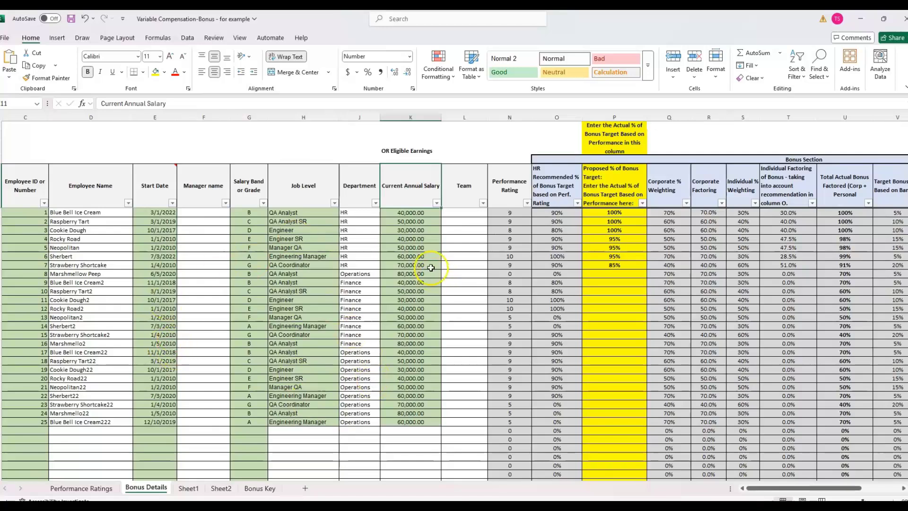
pyautogui.click(594, 184)
pyautogui.click(716, 189)
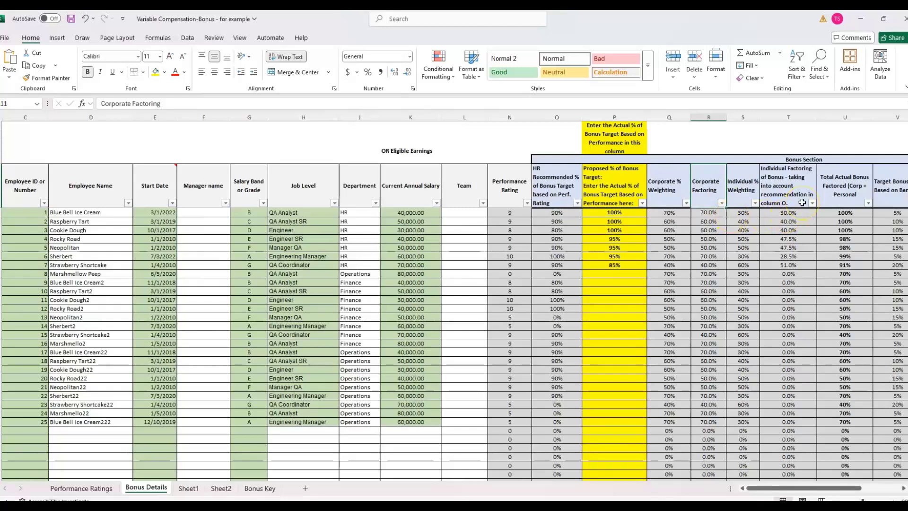
pyautogui.press('Right')
pyautogui.hotkey('ctrl', 'Right')
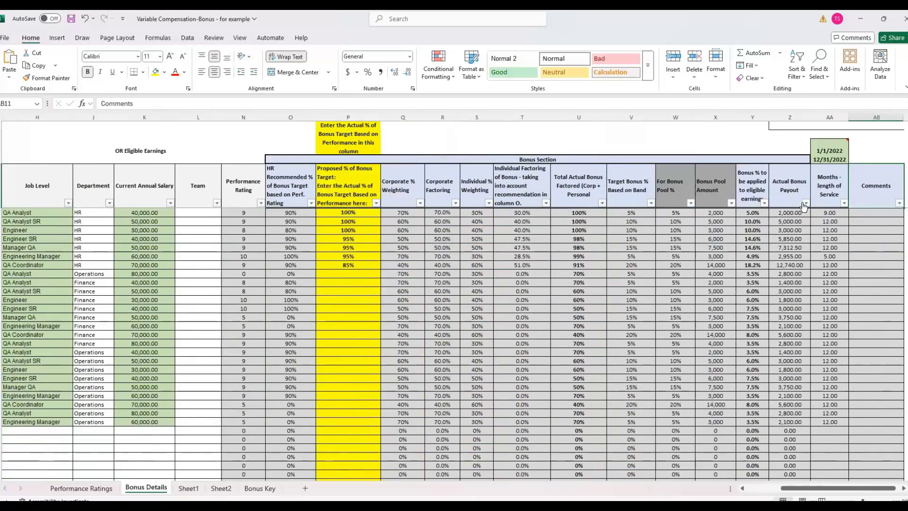
pyautogui.press('Left')
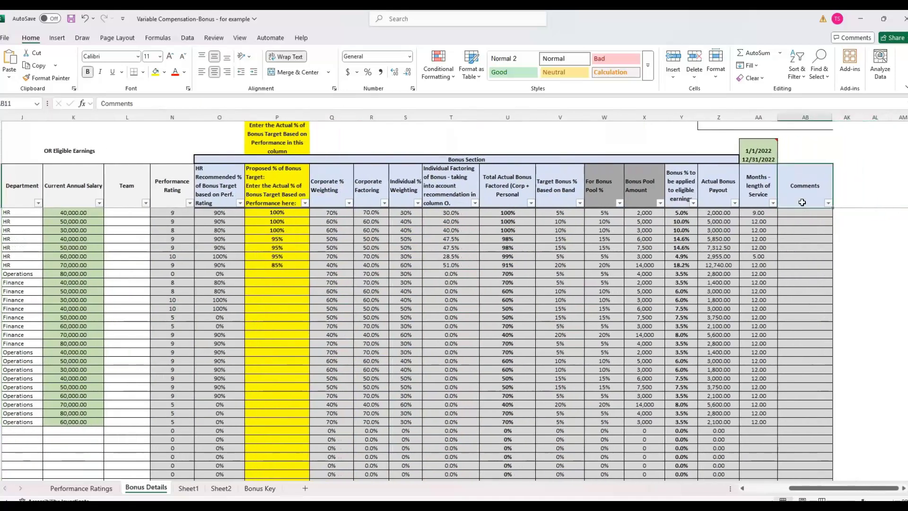
pyautogui.press('Down')
pyautogui.press('Up')
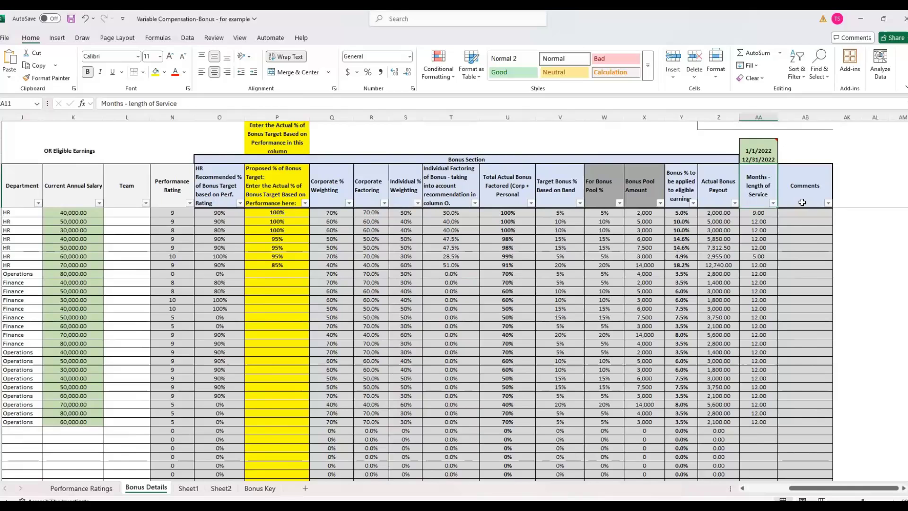
pyautogui.click(758, 117)
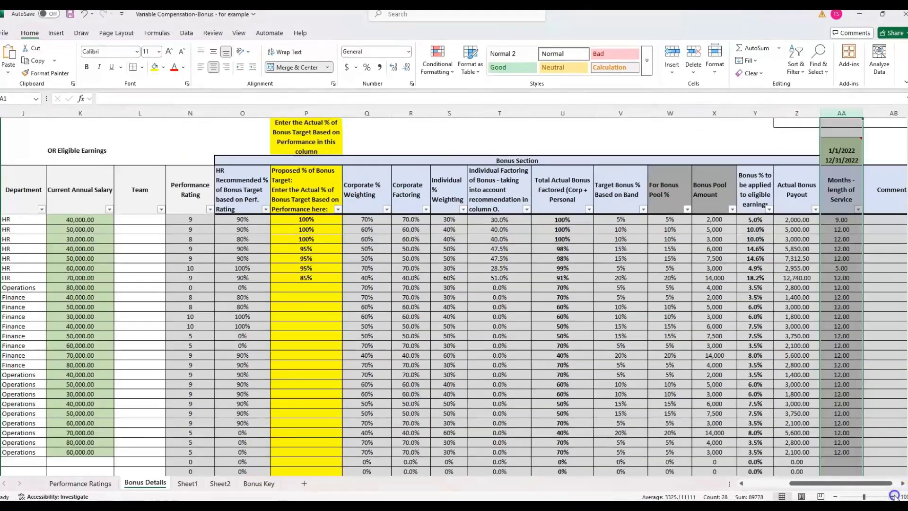
pyautogui.click(894, 495)
pyautogui.click(872, 191)
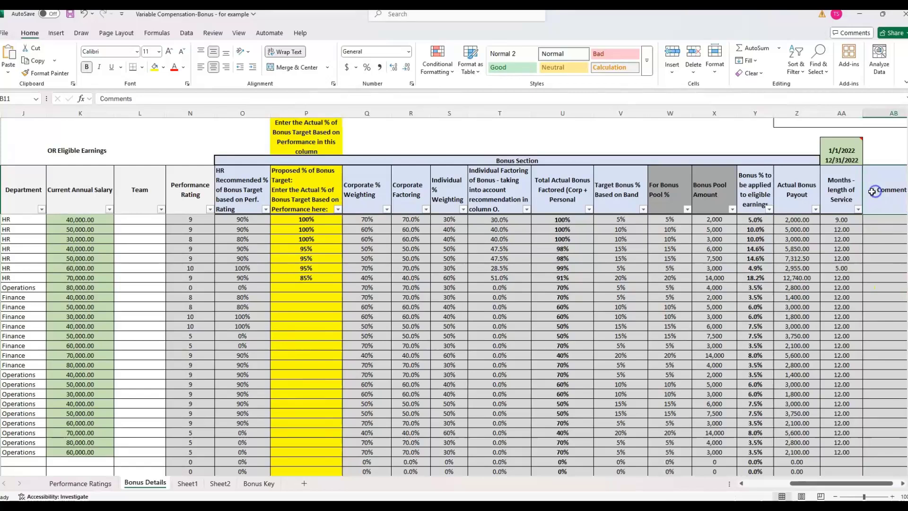
pyautogui.press('Right')
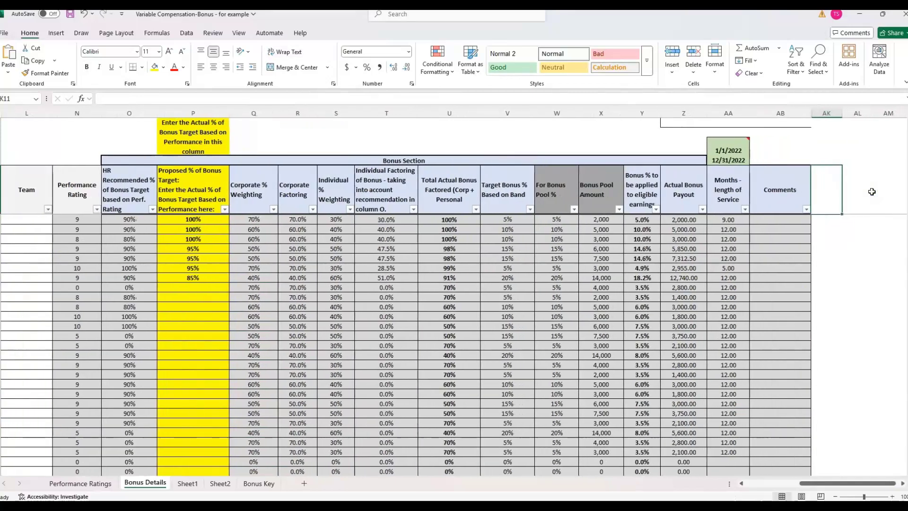
pyautogui.click(728, 189)
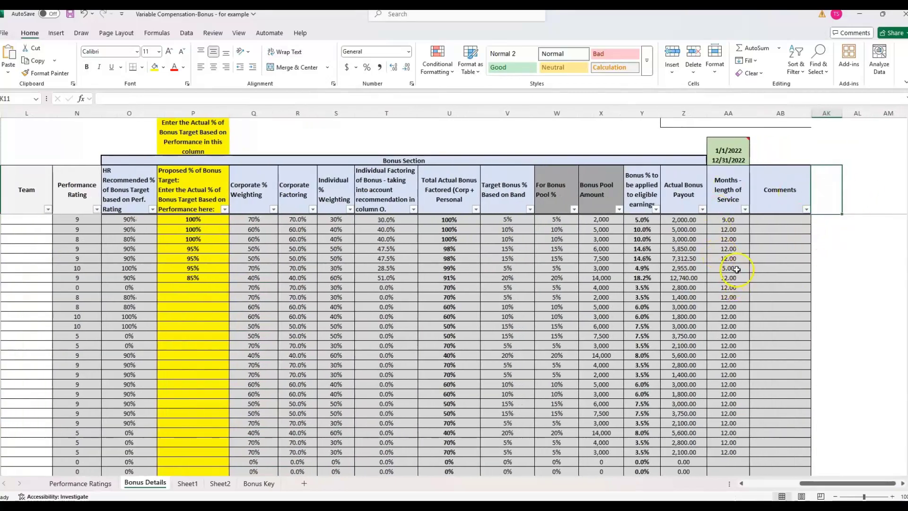
pyautogui.click(742, 151)
pyautogui.doubleClick(742, 150)
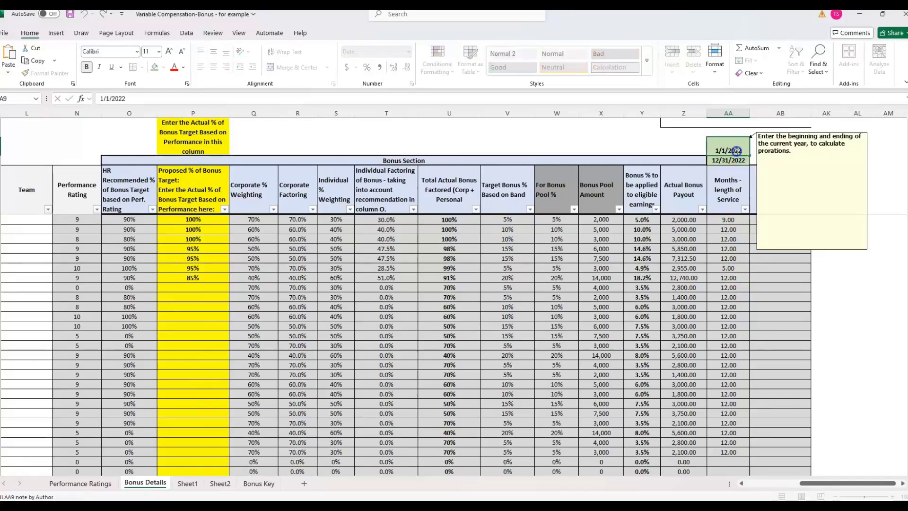
pyautogui.press('Return')
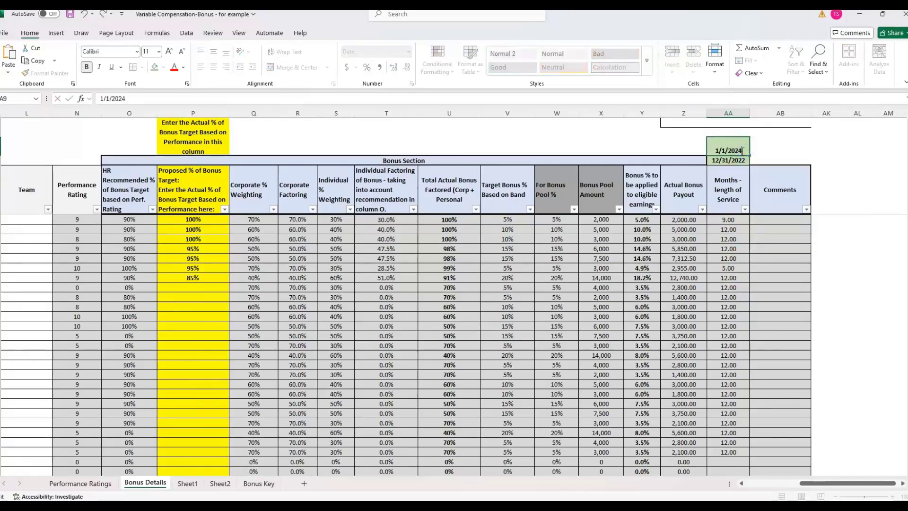
pyautogui.doubleClick(739, 161)
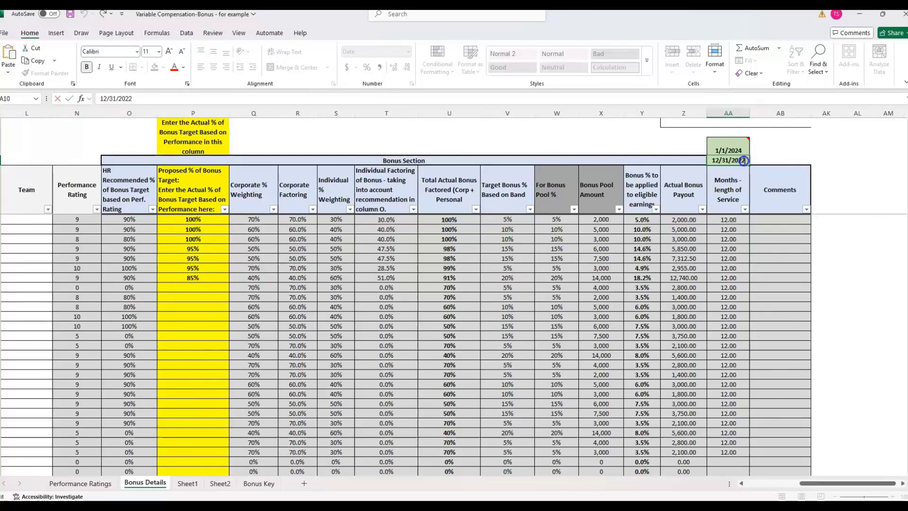
pyautogui.press('BackSpace')
pyautogui.write('4')
pyautogui.press('Return')
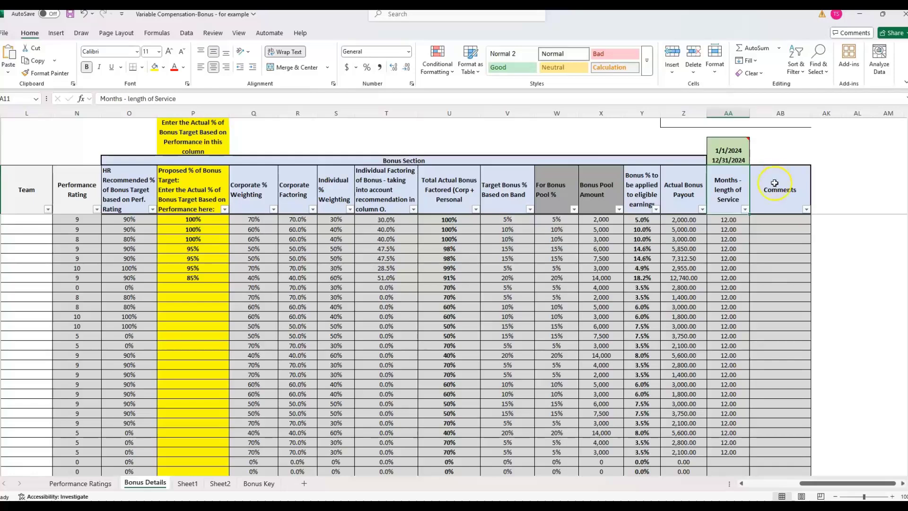
pyautogui.click(736, 150)
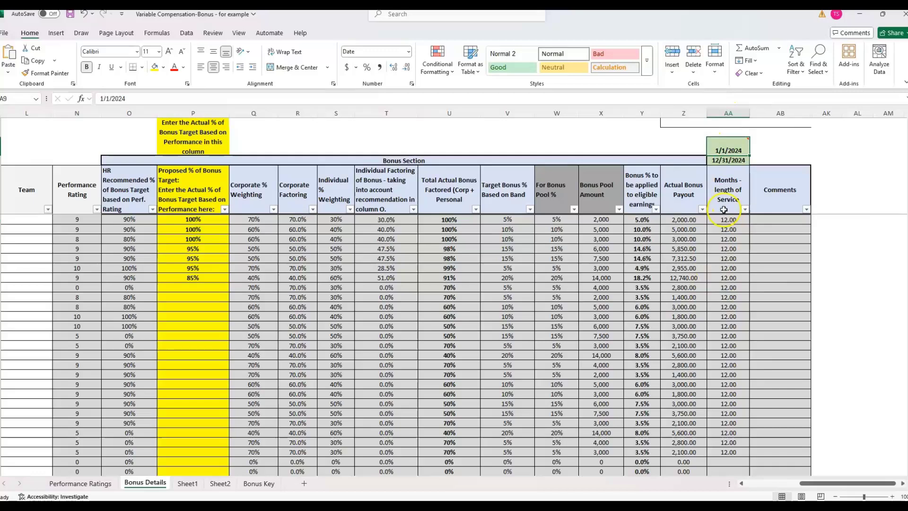
pyautogui.click(737, 240)
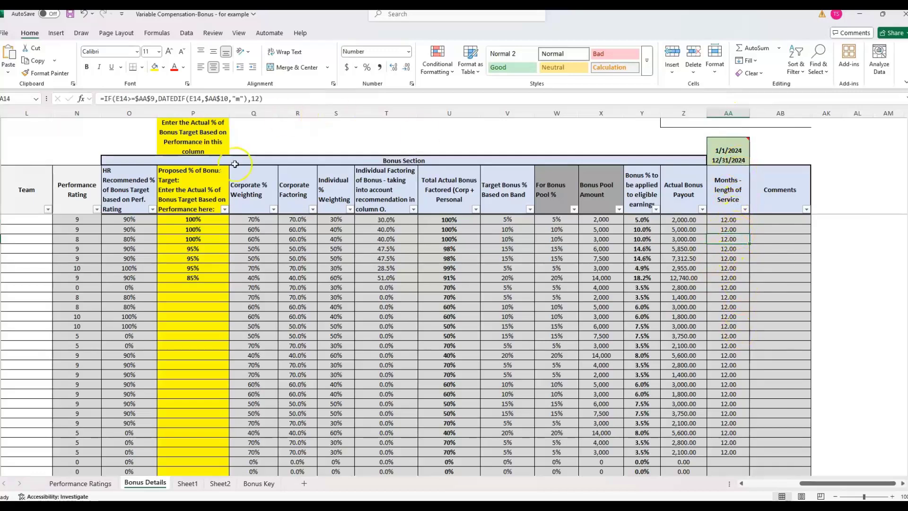
pyautogui.click(223, 171)
pyautogui.click(739, 247)
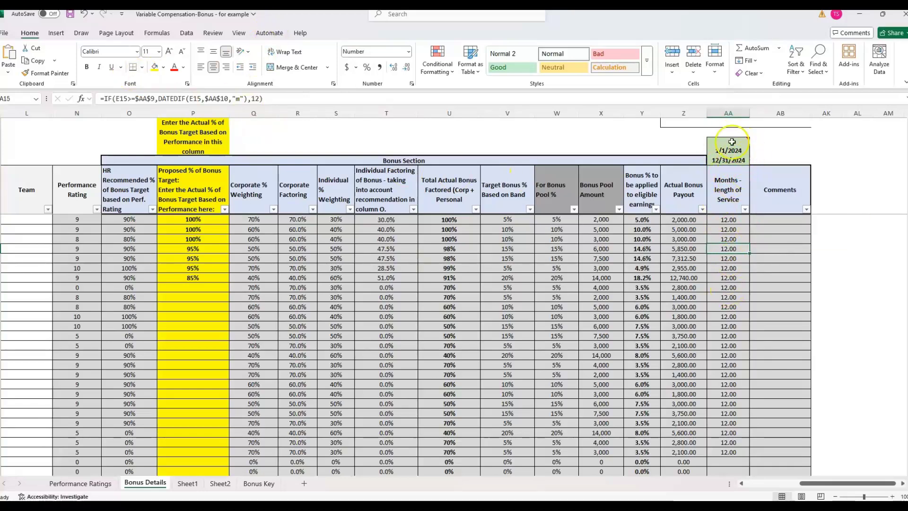
pyautogui.click(732, 240)
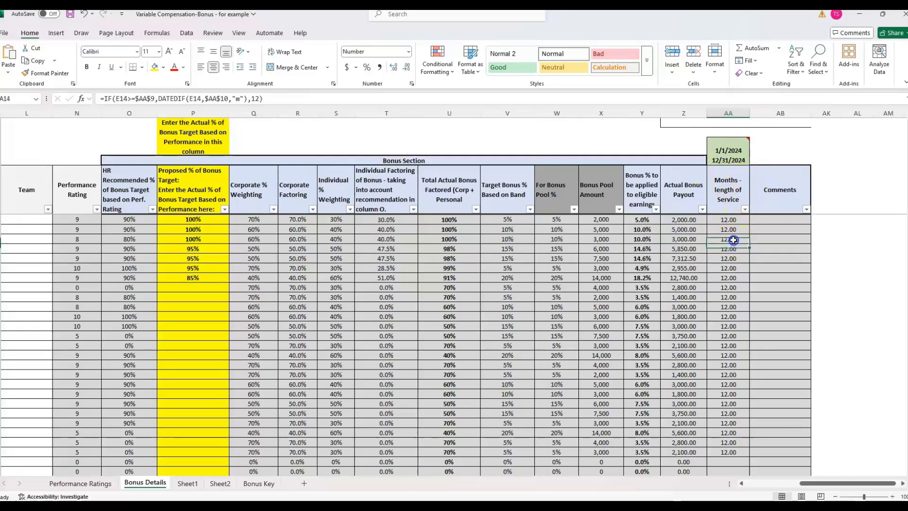
pyautogui.click(691, 196)
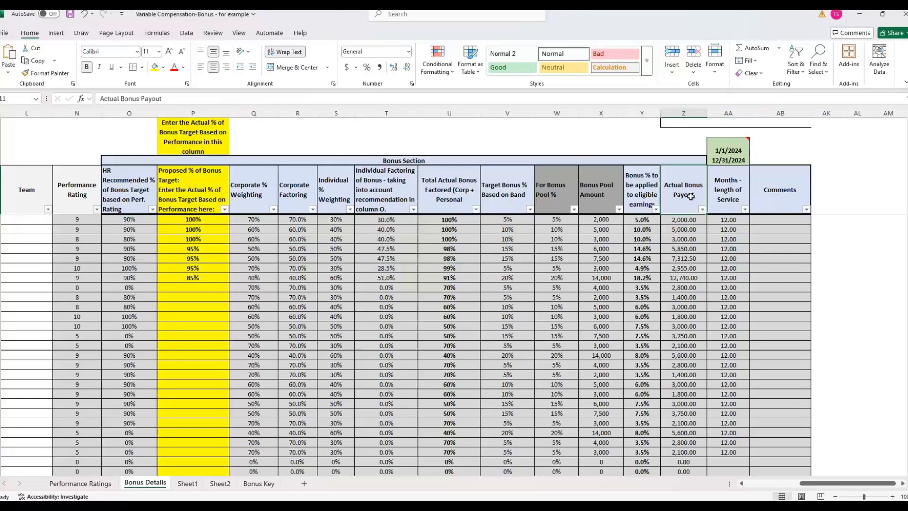
pyautogui.press('Left')
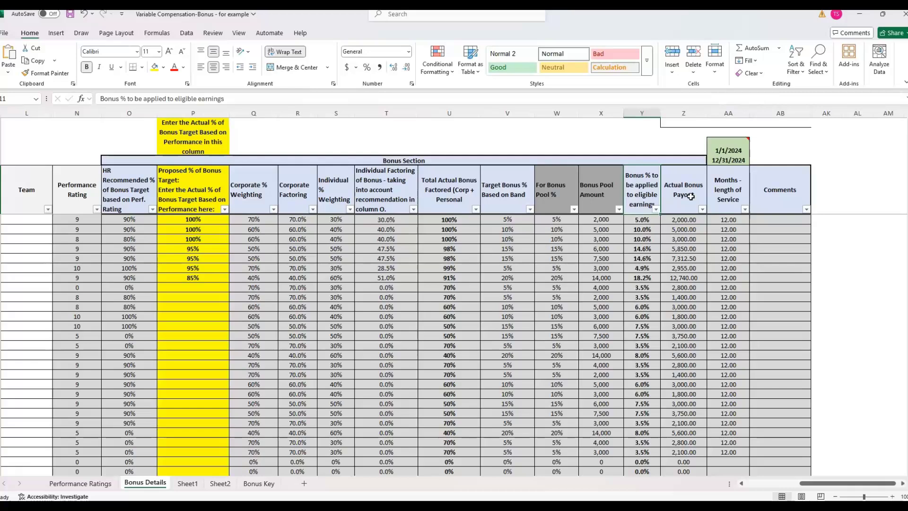
pyautogui.press('Left')
pyautogui.press('Left')
pyautogui.press('Left')
pyautogui.press('Left')
pyautogui.press('Left')
pyautogui.press('Left')
pyautogui.press('Left')
pyautogui.press('Left')
pyautogui.press('Left')
pyautogui.press('Left')
pyautogui.press('Left')
pyautogui.press('Left')
pyautogui.press('Left')
pyautogui.press('Left')
pyautogui.press('Left')
pyautogui.press('Left')
pyautogui.press('Left')
pyautogui.press('Left')
pyautogui.press('Left')
pyautogui.press('Left')
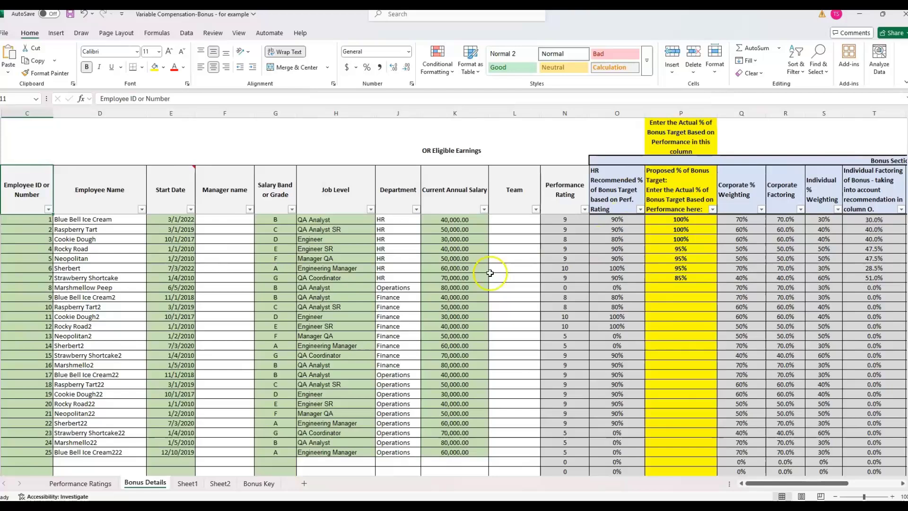
# Select employee 8's row on Bonus Details and check the 80,000 current salary
pyautogui.click(262, 298)
pyautogui.click(96, 287)
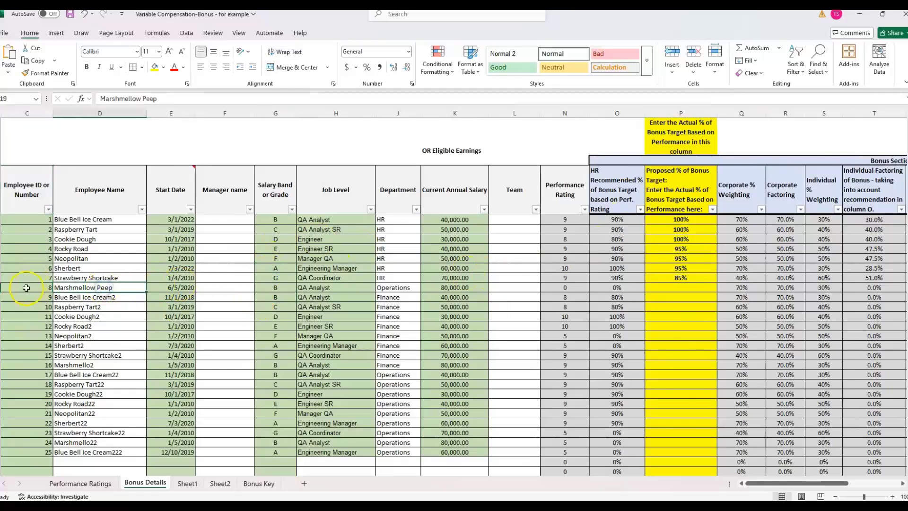
pyautogui.hotkey('shift', 'space')
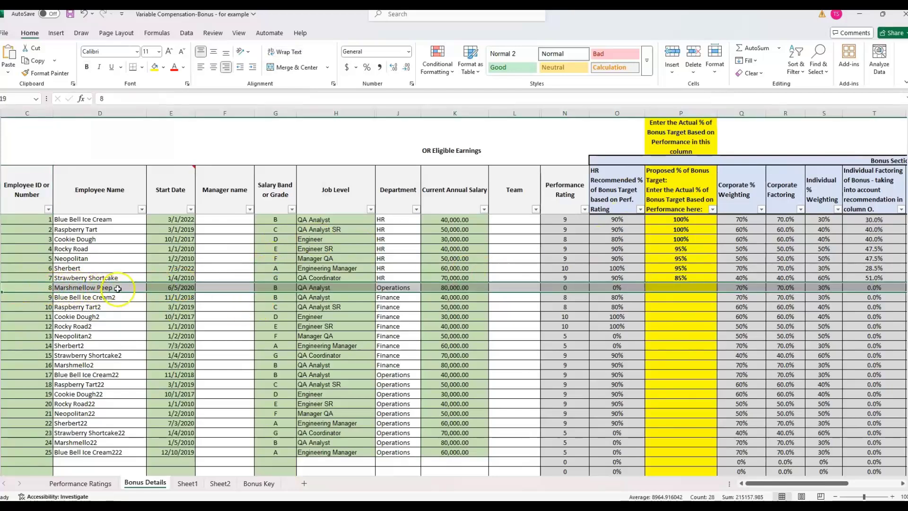
pyautogui.click(97, 288)
pyautogui.click(398, 287)
pyautogui.click(485, 286)
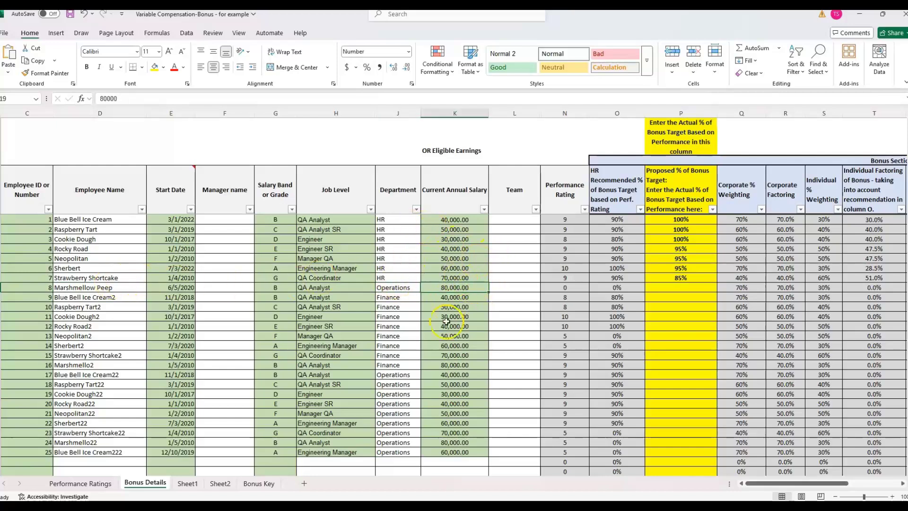
pyautogui.click(464, 288)
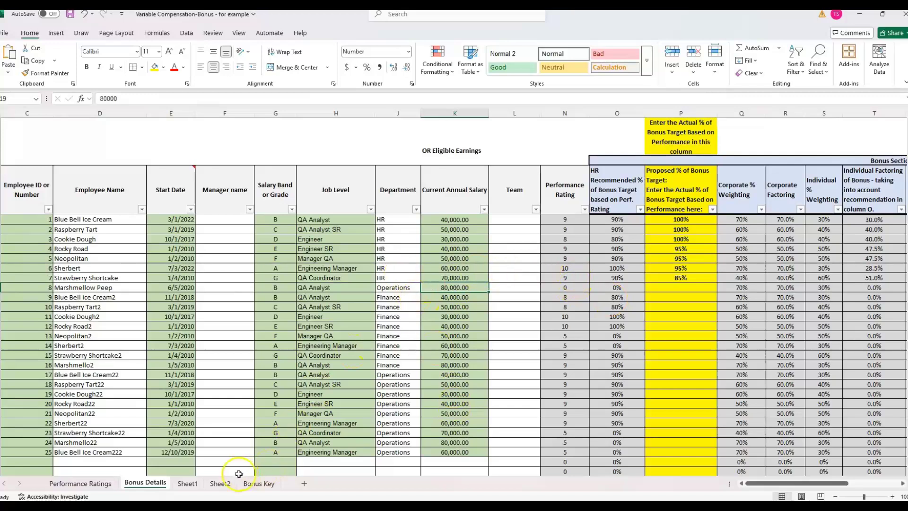
# On Sheet1, point out the 70,000 previous salary and the 6/1/2024 last-increase date
pyautogui.click(195, 484)
pyautogui.click(165, 183)
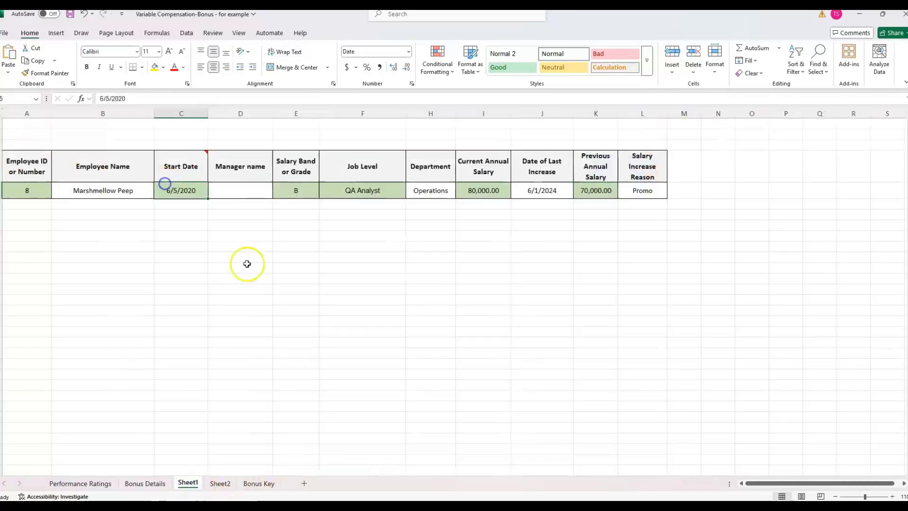
pyautogui.click(267, 277)
pyautogui.click(583, 188)
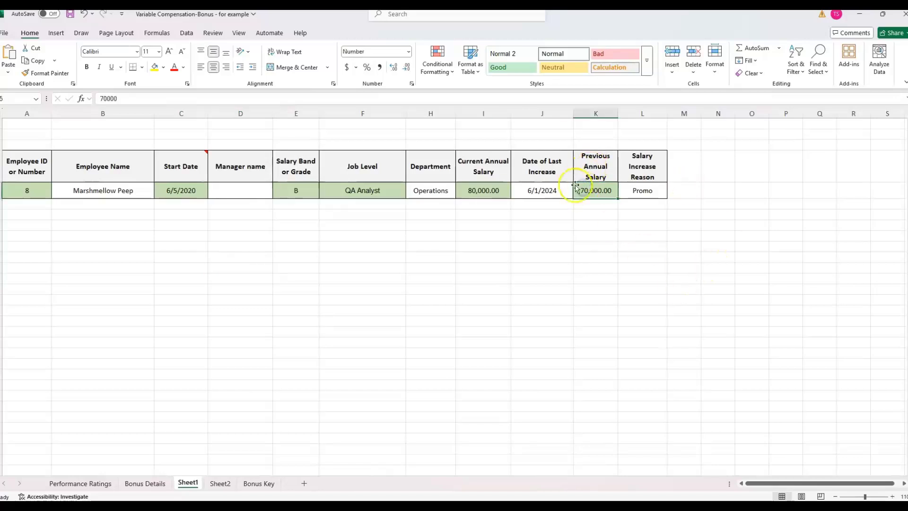
pyautogui.click(549, 188)
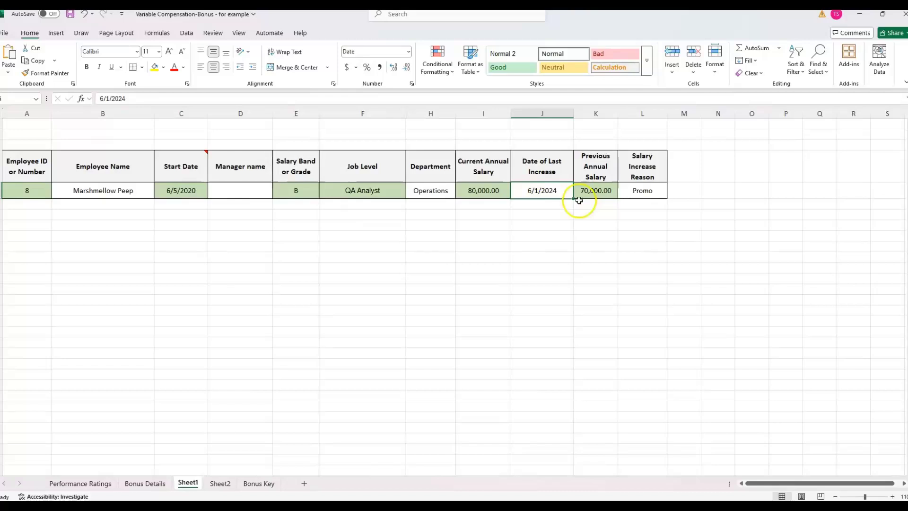
pyautogui.click(544, 193)
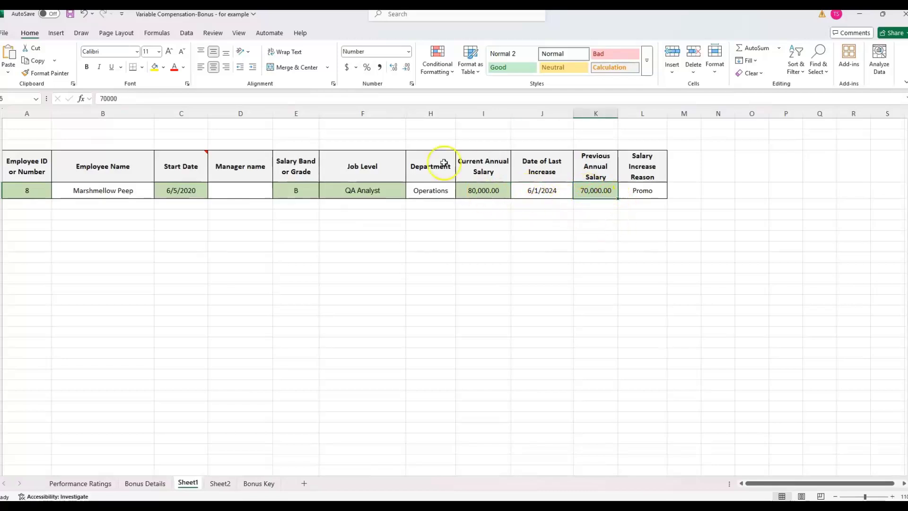
# Compare the 80,000 current annual salary with the 70,000 previous salary
pyautogui.click(483, 190)
pyautogui.click(682, 193)
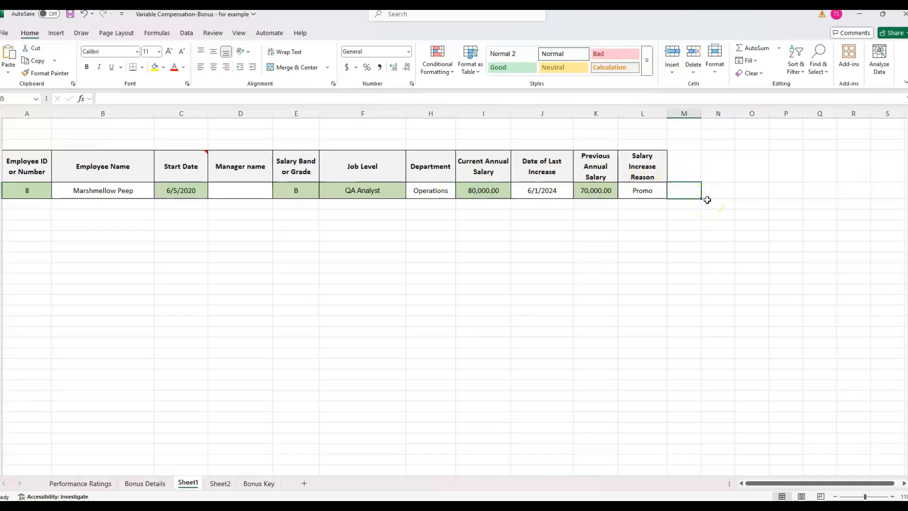
pyautogui.click(596, 188)
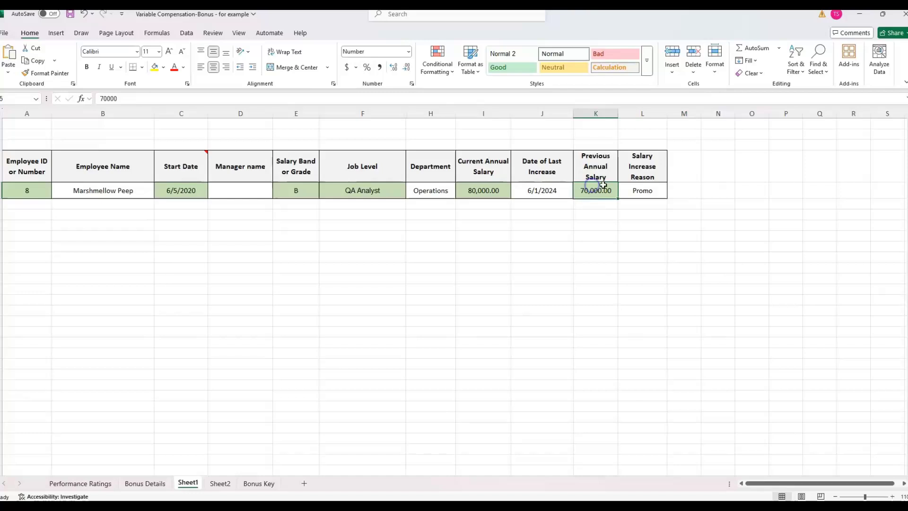
pyautogui.moveTo(604, 173); pyautogui.dragTo(609, 191)
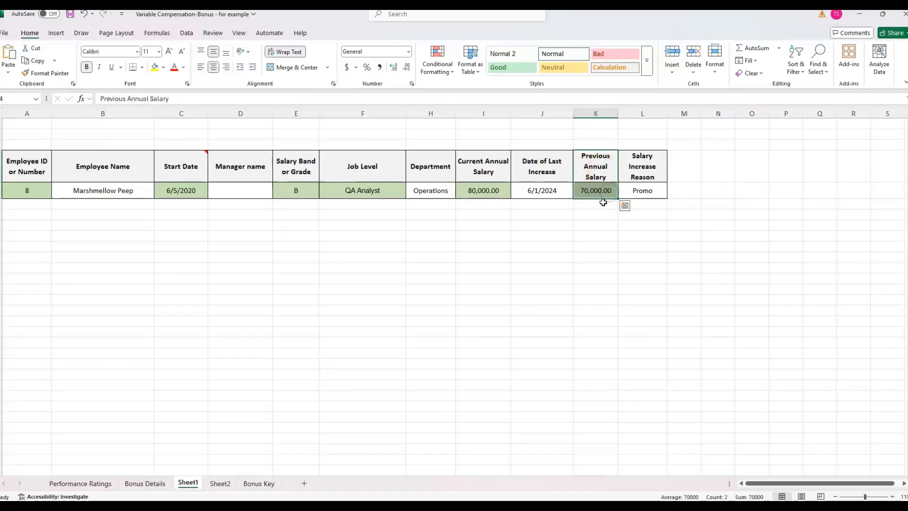
pyautogui.click(596, 191)
pyautogui.click(481, 185)
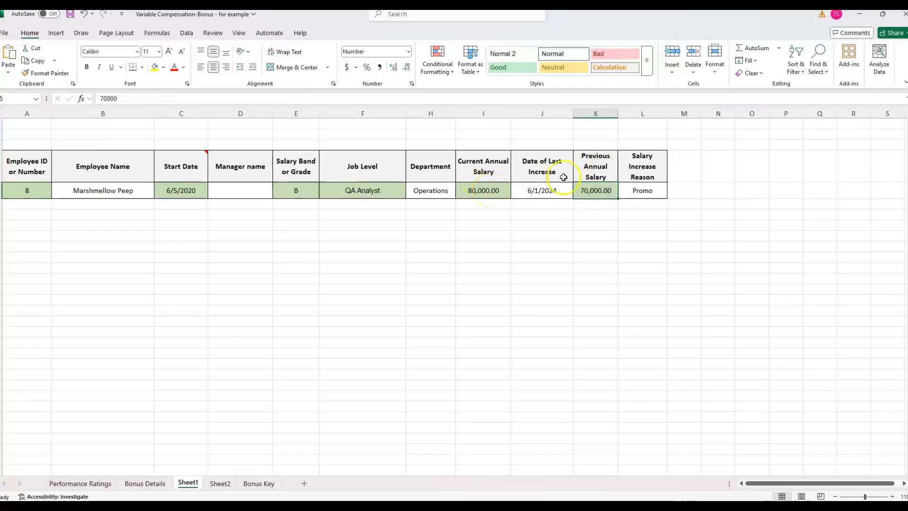
pyautogui.click(473, 190)
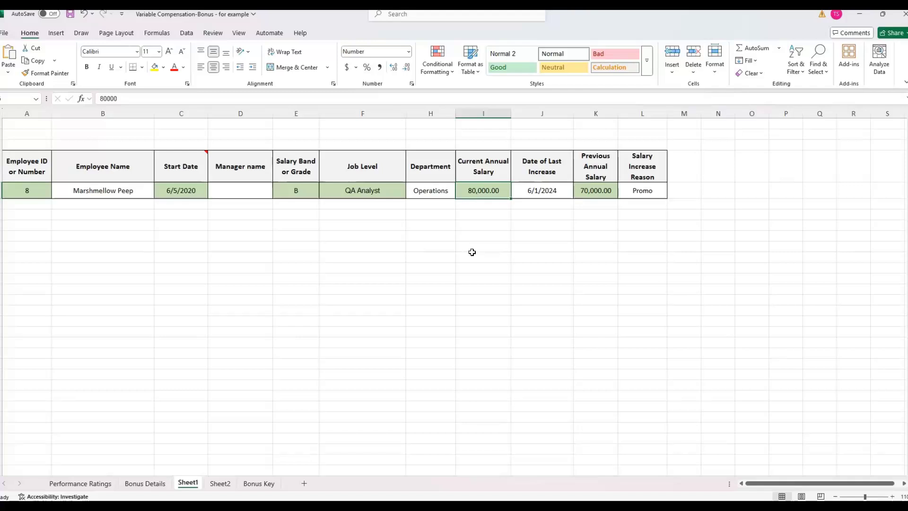
# Paste the January–December Annual Pay Rate and Bonus Target table at C7
pyautogui.click(241, 223)
pyautogui.click(188, 223)
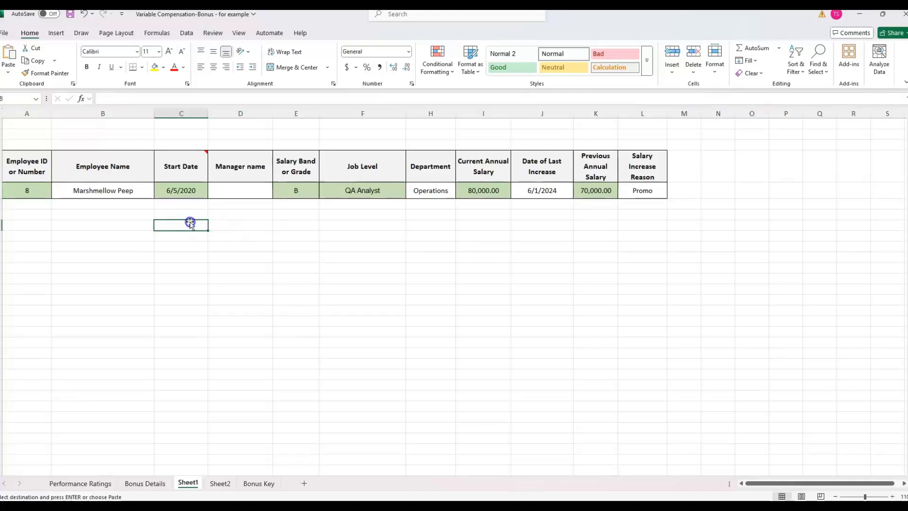
pyautogui.write('Annual Pay Rate\tBonus Target January\t70,000\t5% February\t70,000\t5% March\t70,000\t5% April\t70,000\t5% May\t70,000\t5% June\t80,000\t8% July\t80,000\t8% August\t80,000\t8% September\t80,000\t8% October\t80,000\t8% November\t80,000\t8% December\t80,000\t8%')
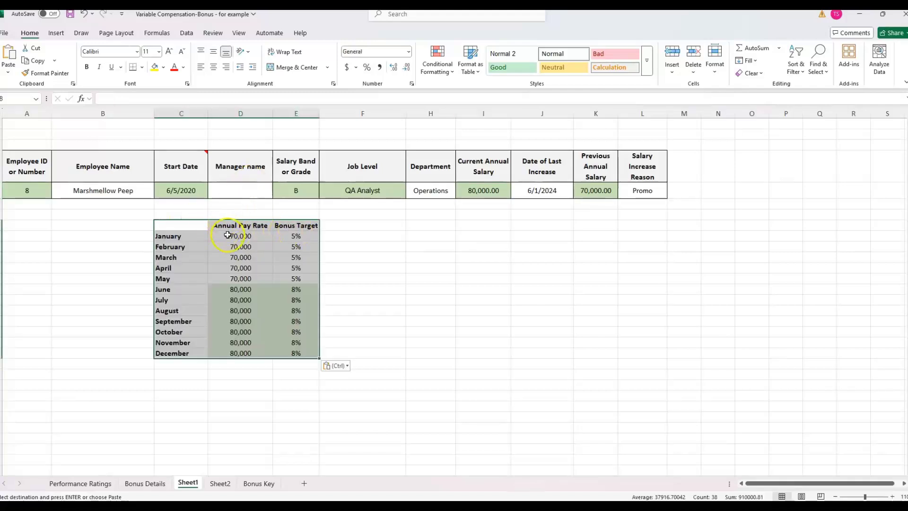
pyautogui.click(230, 226)
# Highlight January–May at 70,000 and June–December at 80,000 against the 6/1/2024 increase date
pyautogui.moveTo(200, 235); pyautogui.dragTo(296, 278)
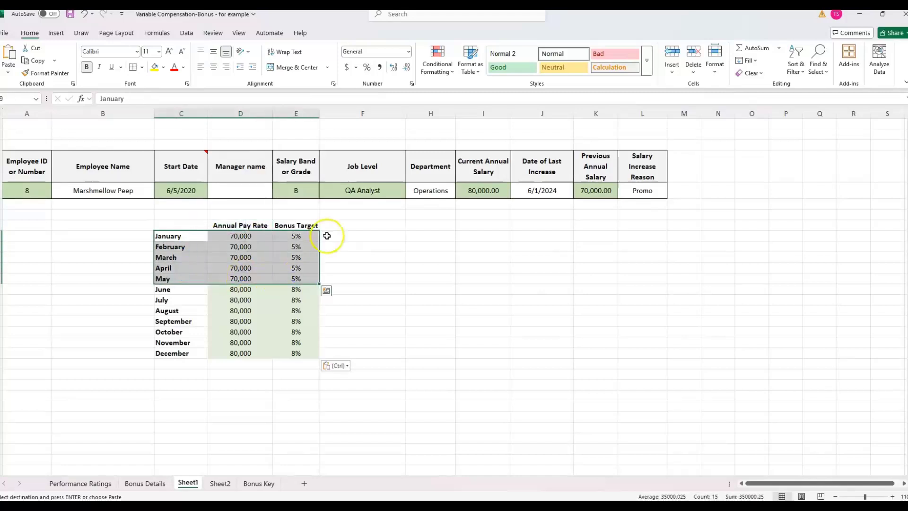
pyautogui.moveTo(187, 235); pyautogui.dragTo(183, 278)
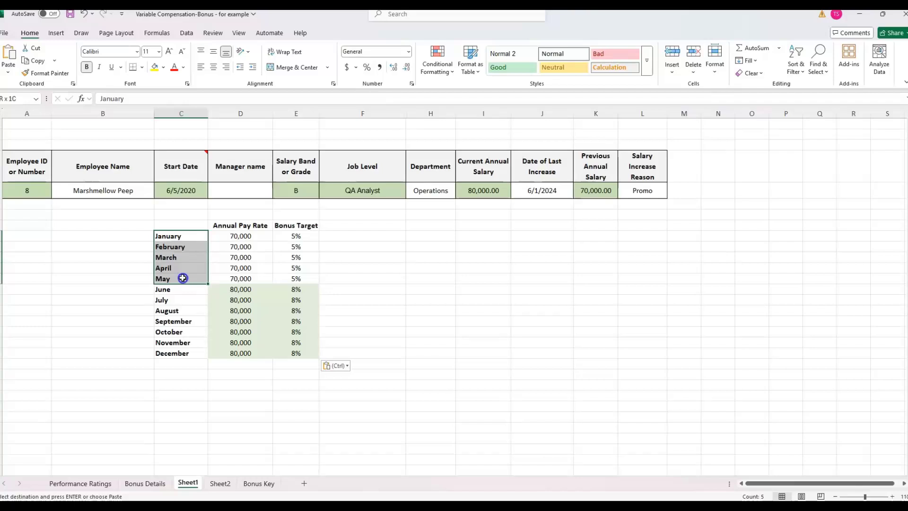
pyautogui.click(238, 289)
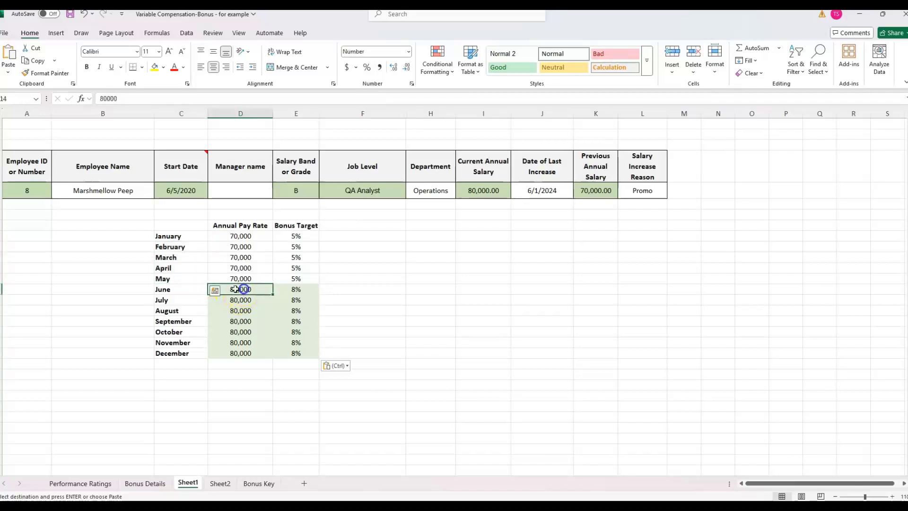
pyautogui.click(549, 191)
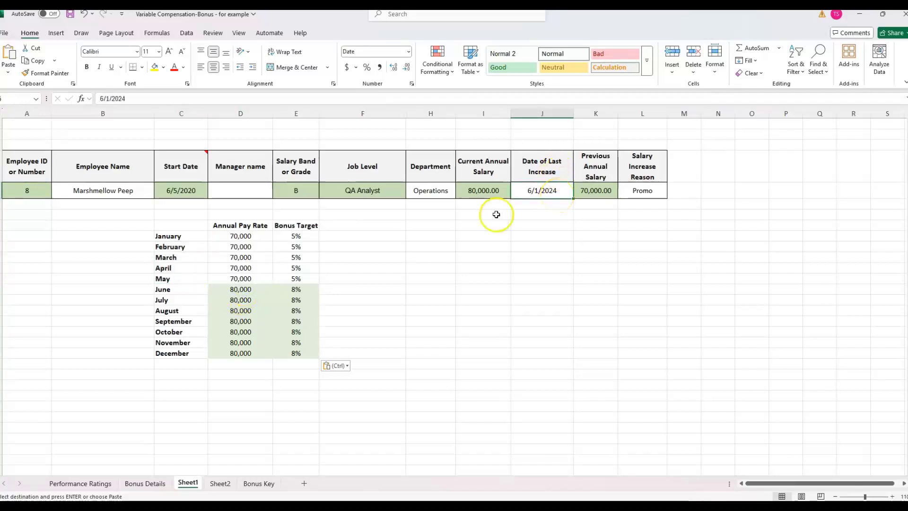
pyautogui.click(187, 287)
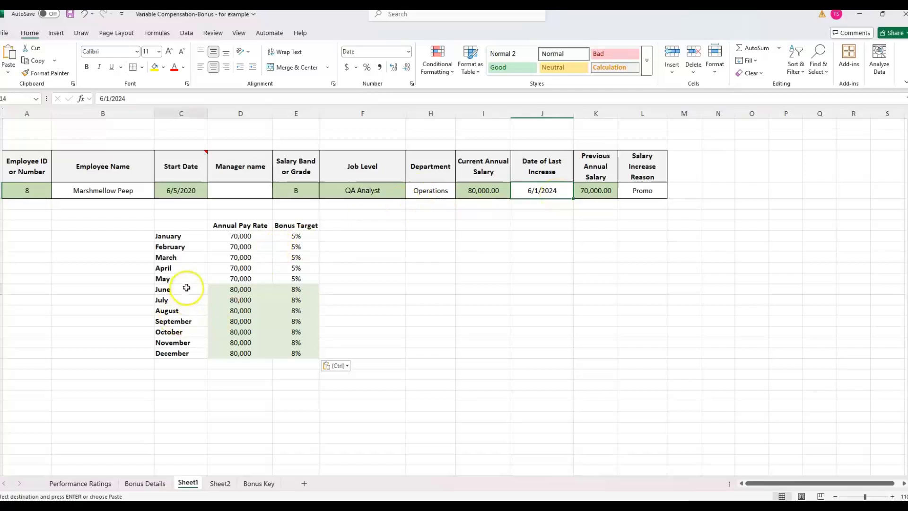
pyautogui.moveTo(258, 289); pyautogui.dragTo(249, 356)
pyautogui.click(498, 195)
pyautogui.click(560, 190)
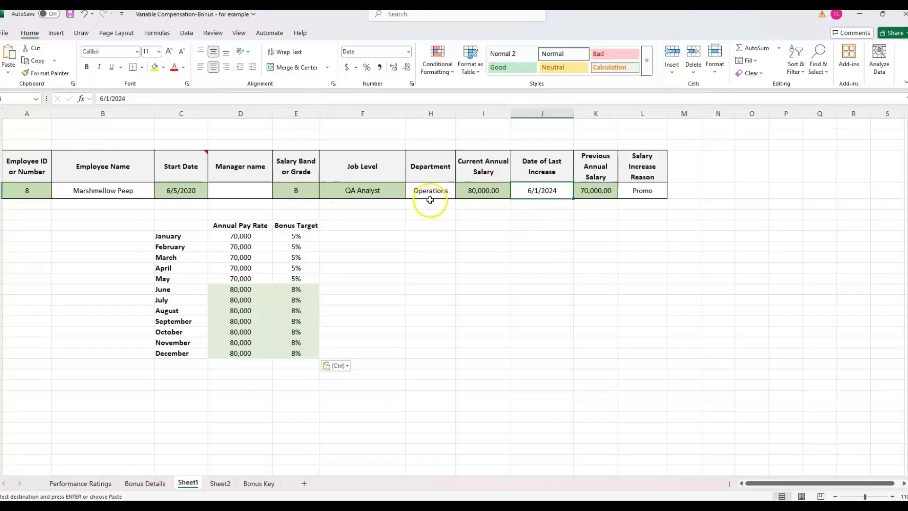
pyautogui.moveTo(221, 225); pyautogui.dragTo(236, 357)
pyautogui.click(240, 355)
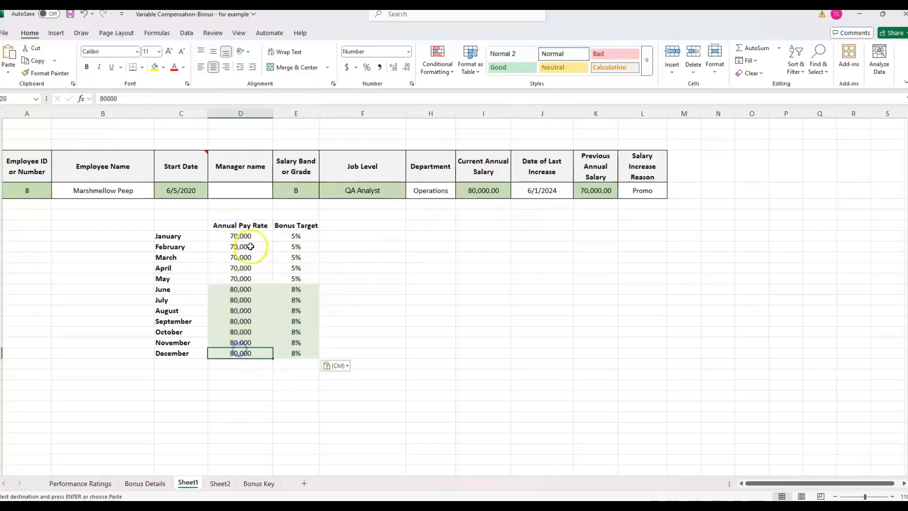
pyautogui.click(350, 235)
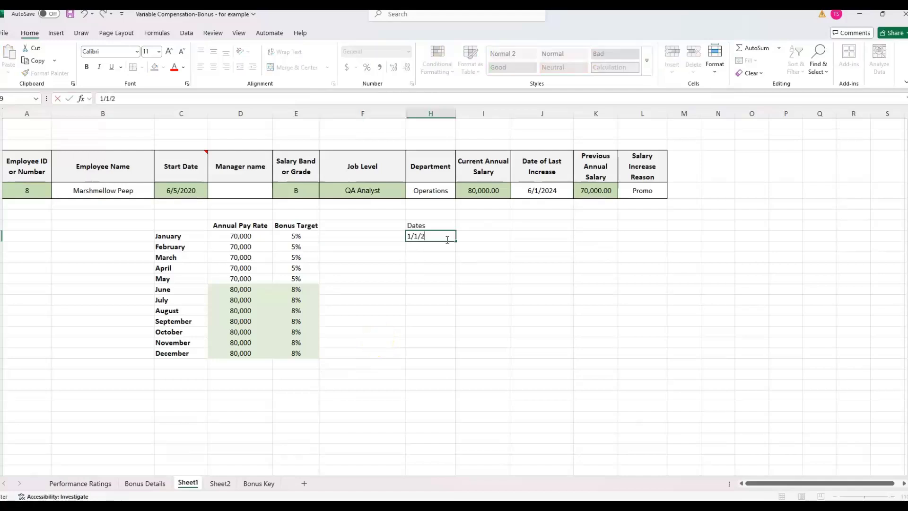
# Confirm the 1/1/2024 start date and check the January and May pay rates
pyautogui.write('4')
pyautogui.click(431, 225)
pyautogui.click(480, 225)
pyautogui.click(439, 226)
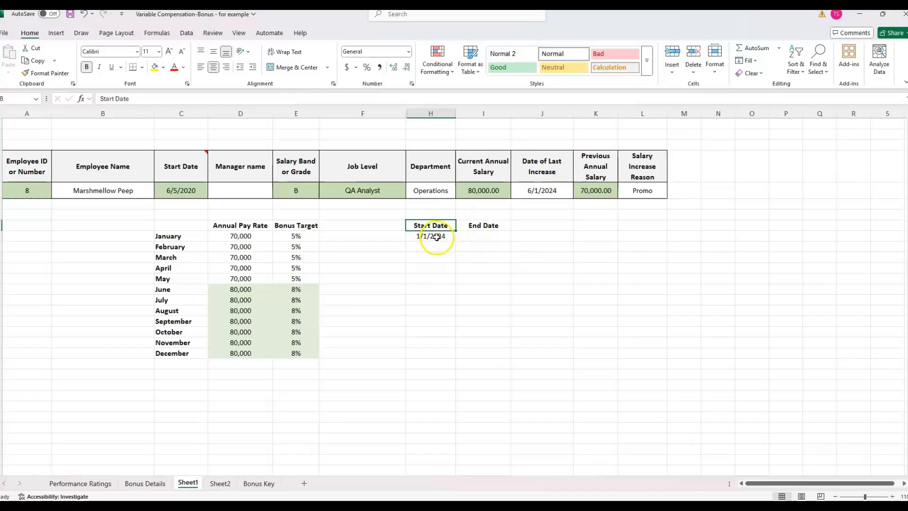
pyautogui.click(440, 236)
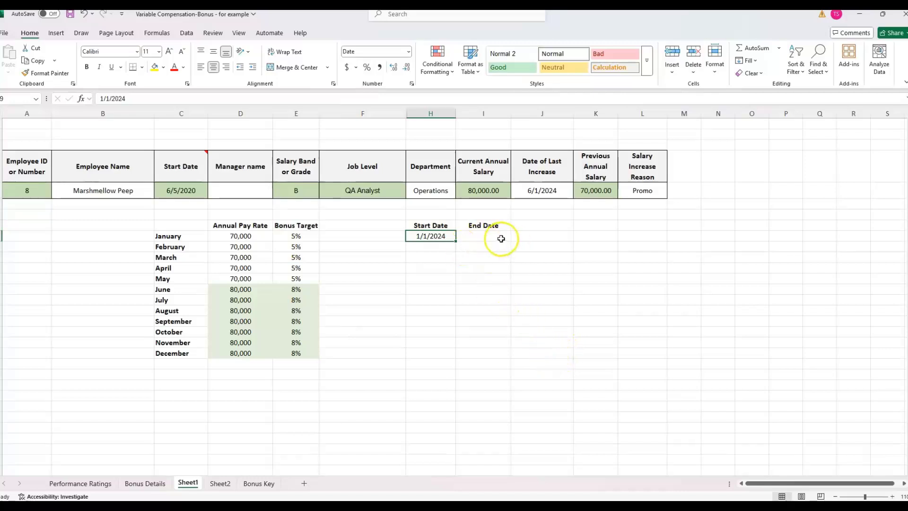
pyautogui.click(245, 235)
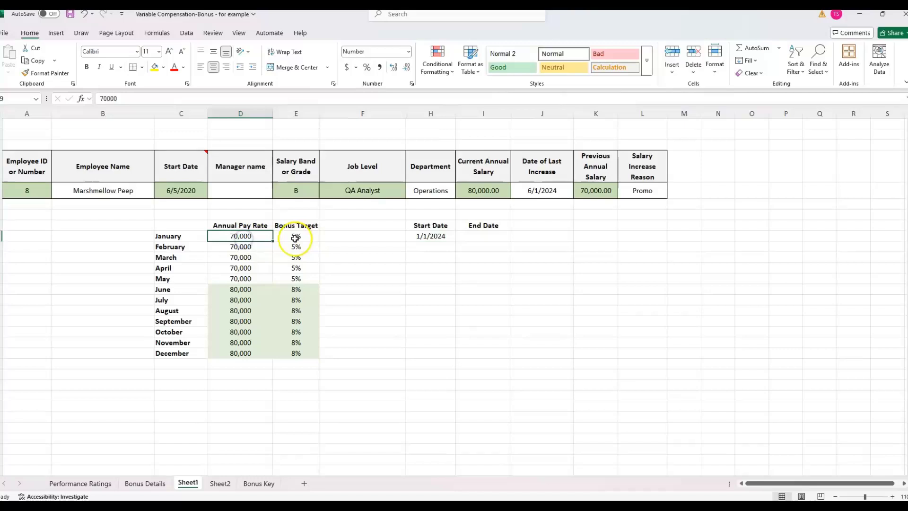
pyautogui.click(239, 279)
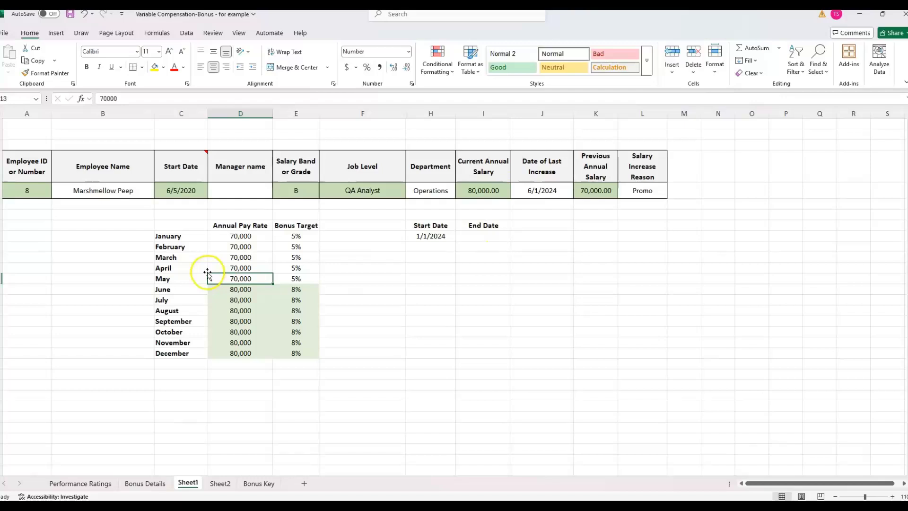
# Enter End Date =J5-1, giving 5/31/2024, and review the formula
pyautogui.click(495, 234)
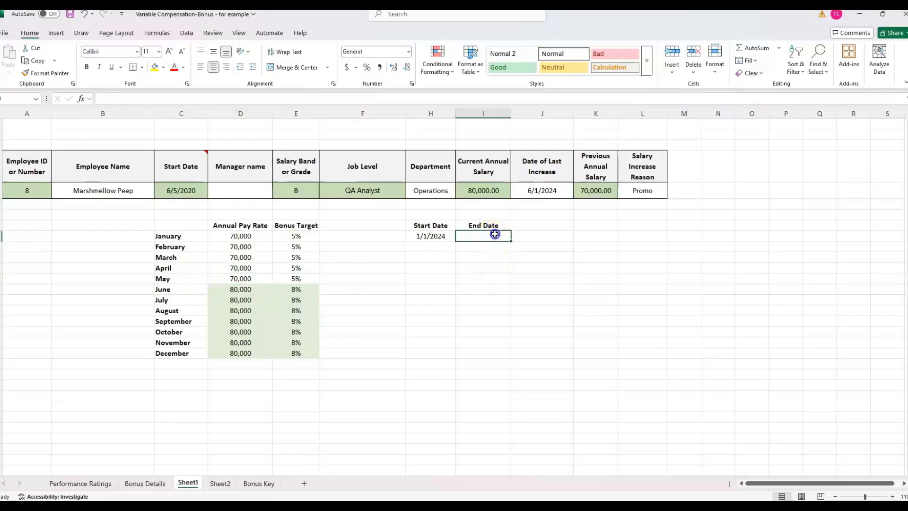
pyautogui.write('5/')
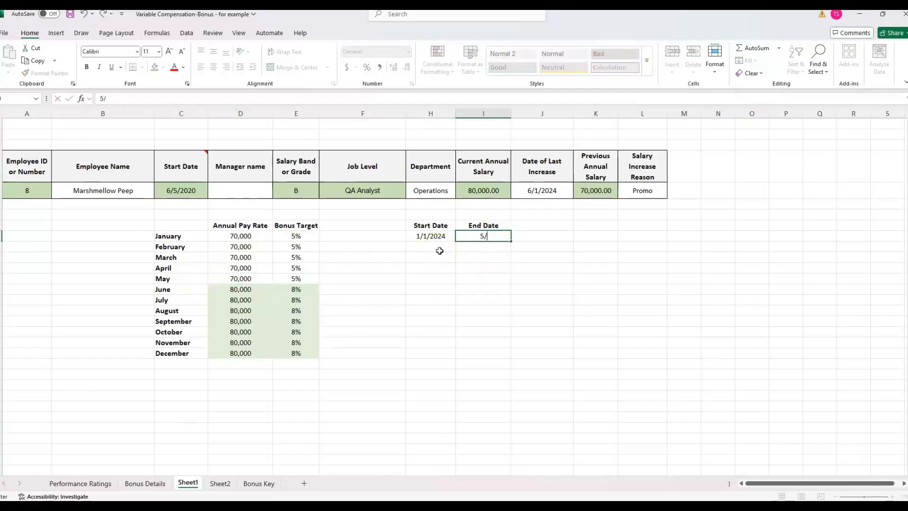
pyautogui.press('BackSpace')
pyautogui.press('BackSpace')
pyautogui.write('=')
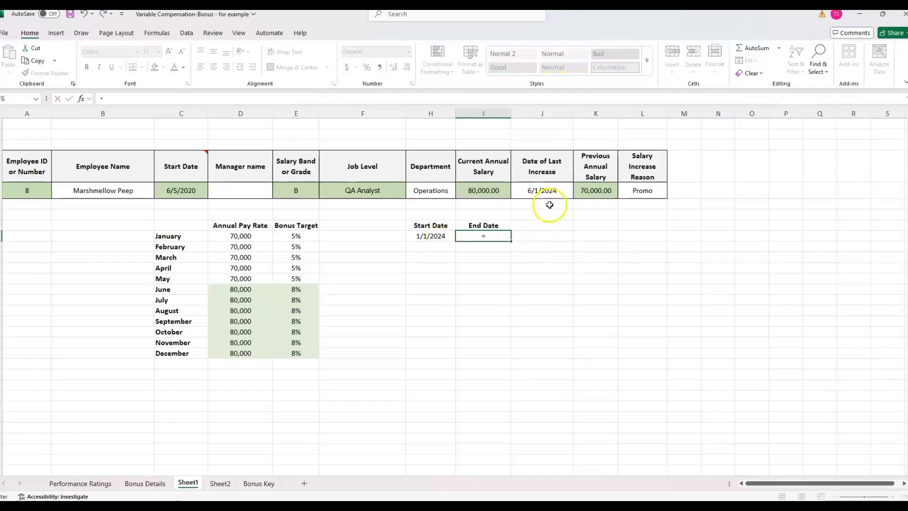
pyautogui.click(553, 190)
pyautogui.write('-1')
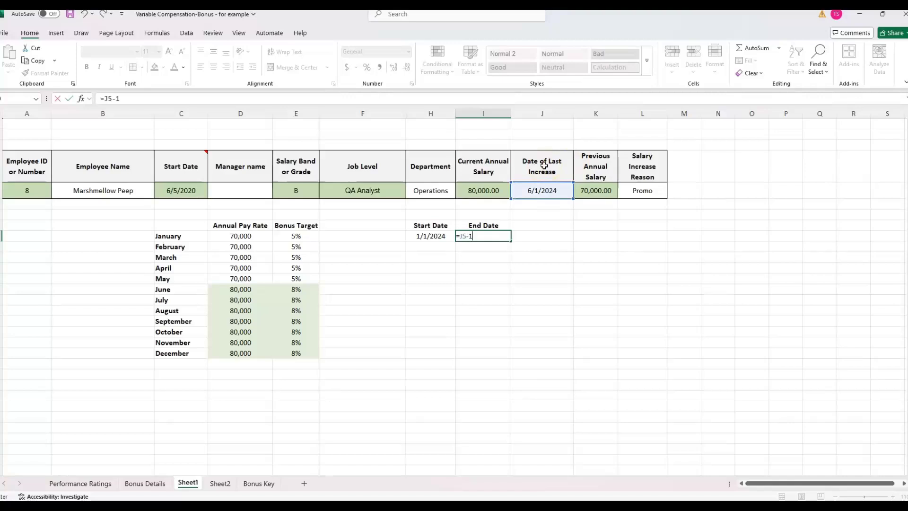
pyautogui.press('Return')
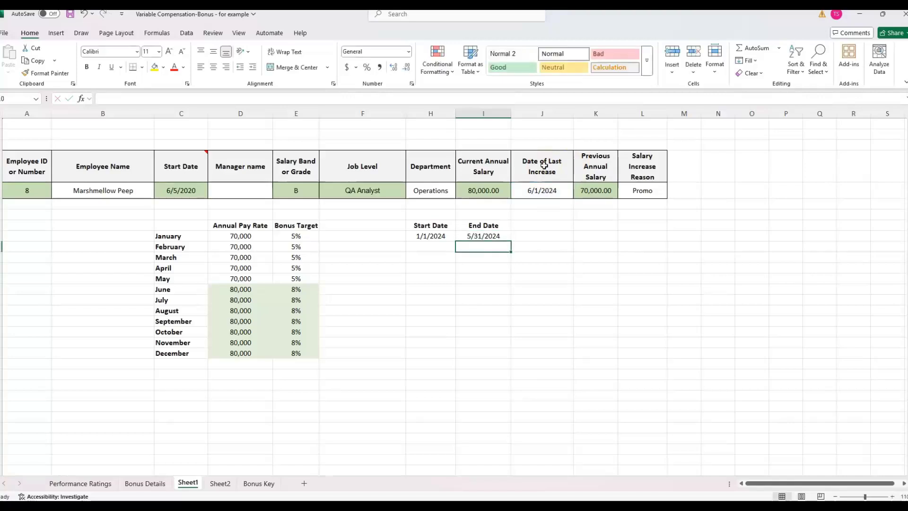
pyautogui.click(550, 236)
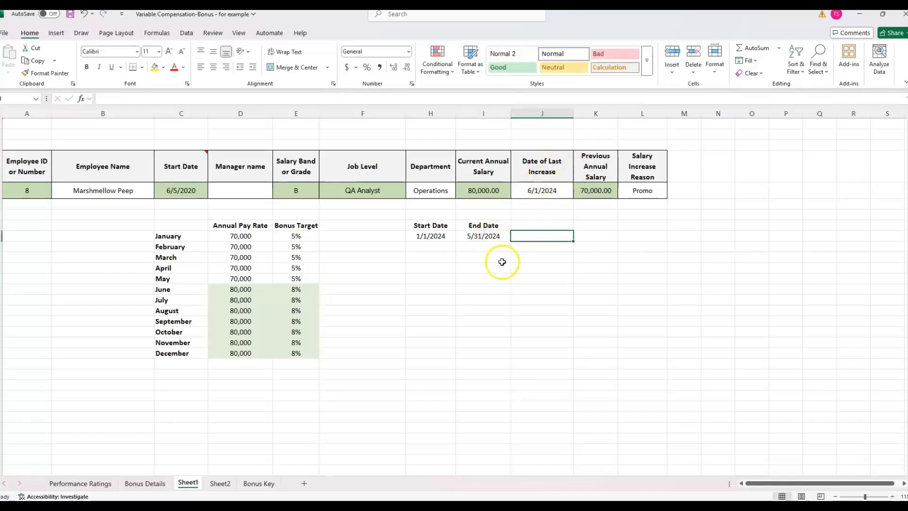
pyautogui.click(496, 235)
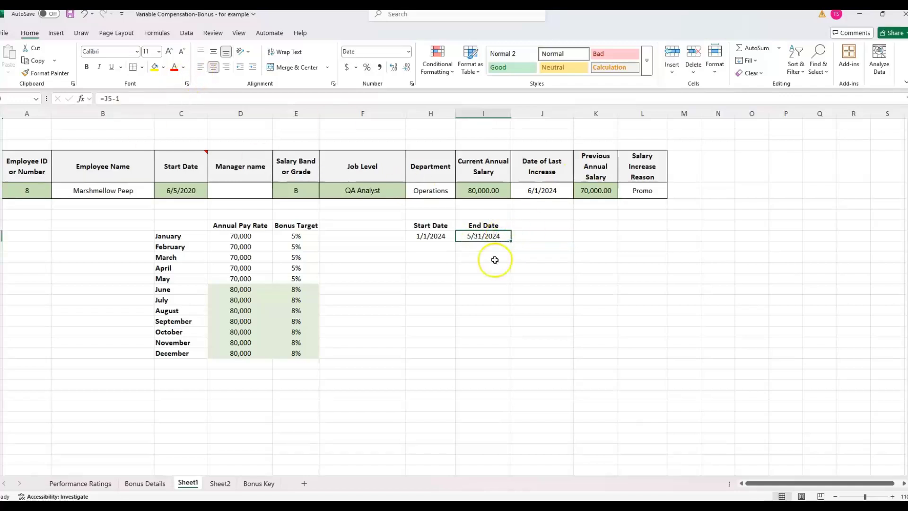
pyautogui.click(496, 251)
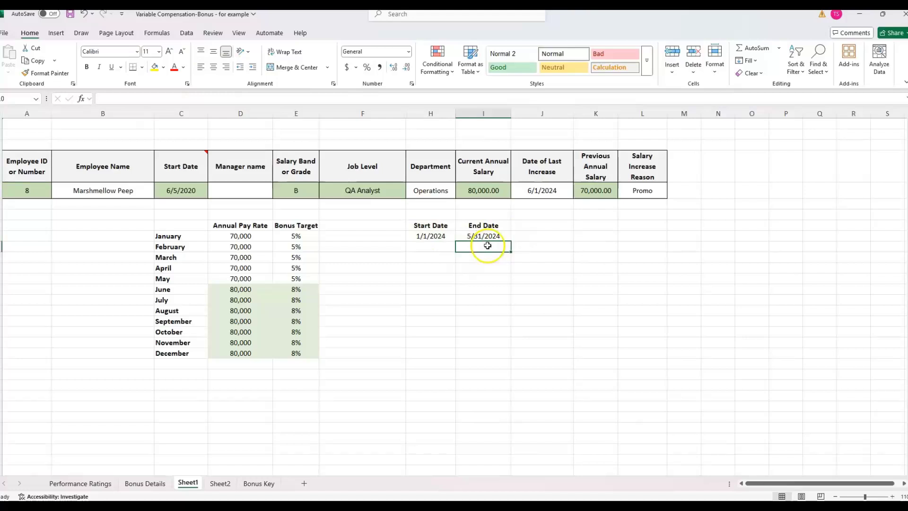
pyautogui.click(507, 236)
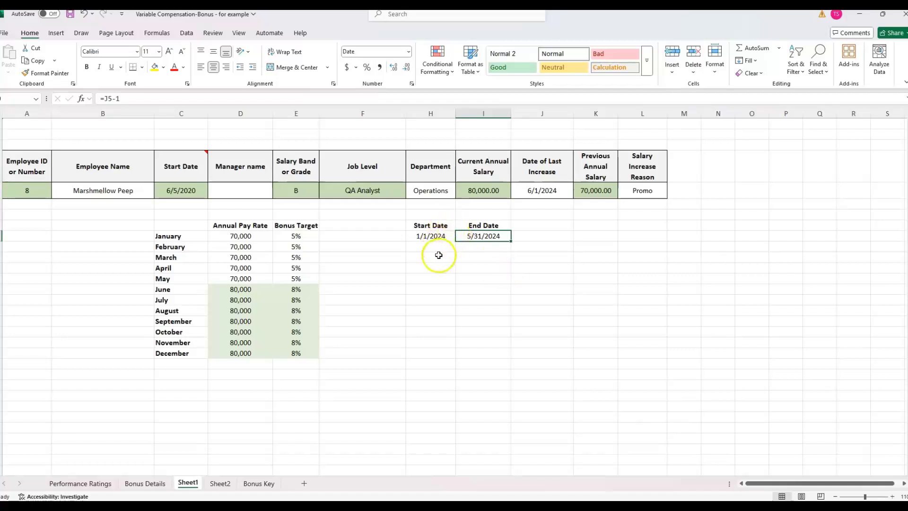
pyautogui.click(556, 240)
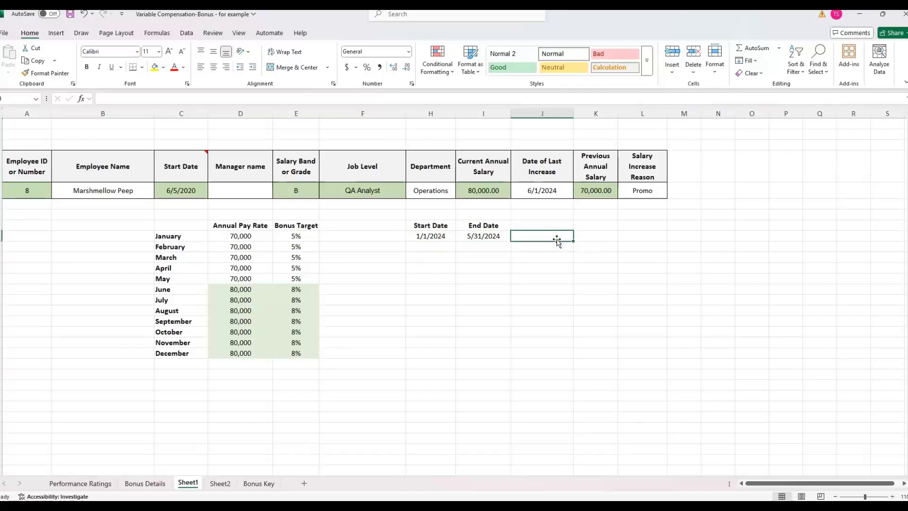
# Compute the first period's days as =I9-H9, giving 151, and center it
pyautogui.write('=')
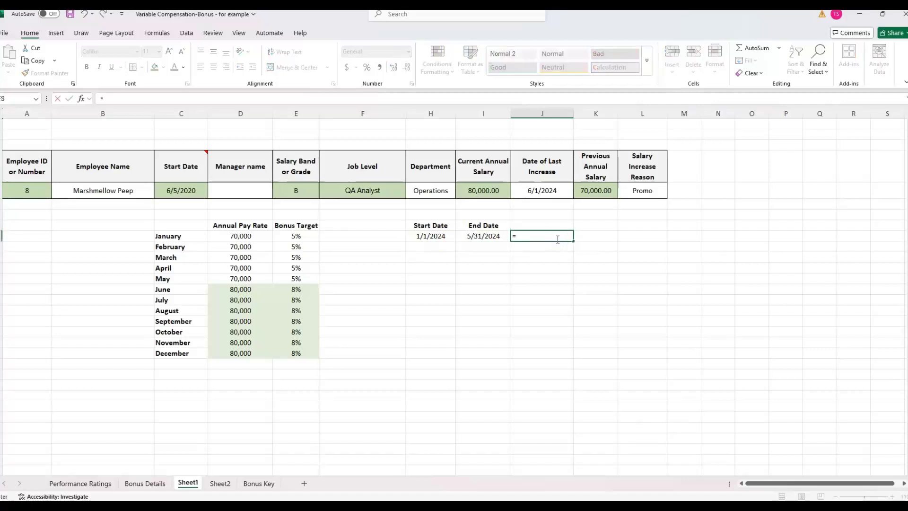
pyautogui.press('Left')
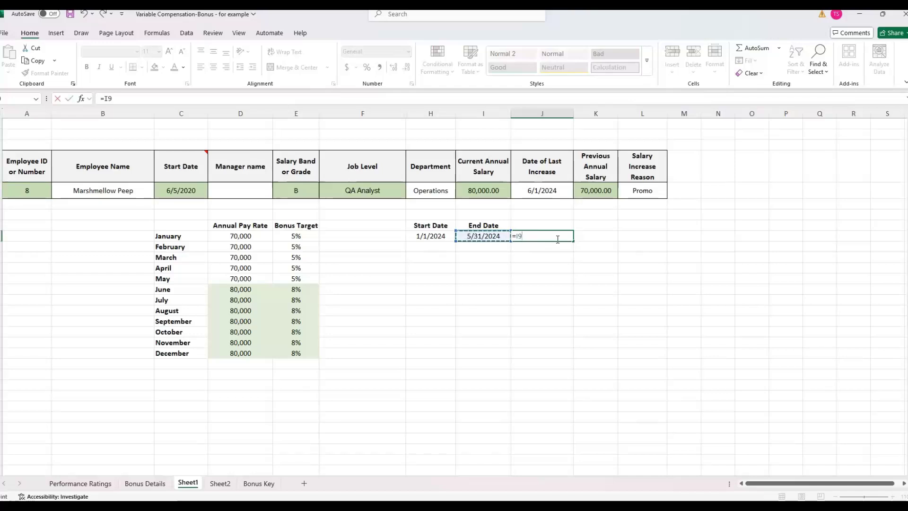
pyautogui.write('-')
pyautogui.press('Left')
pyautogui.press('Left')
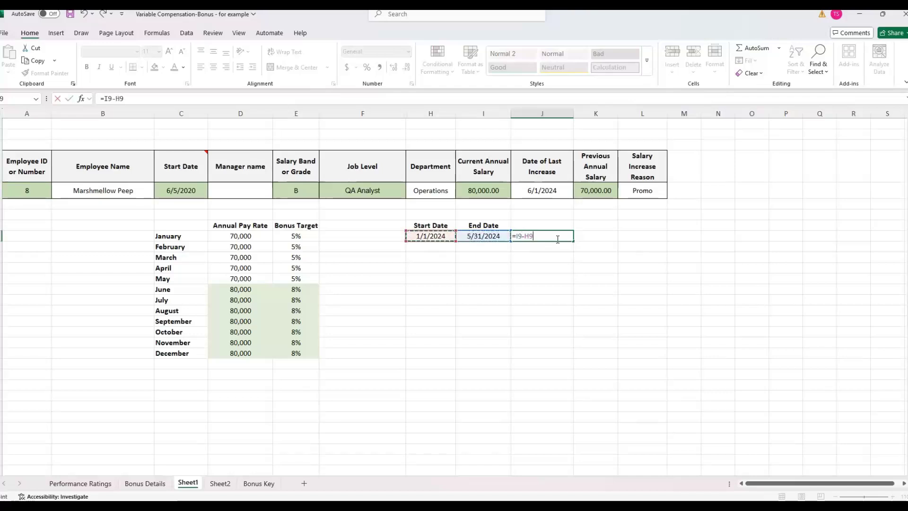
pyautogui.press('Return')
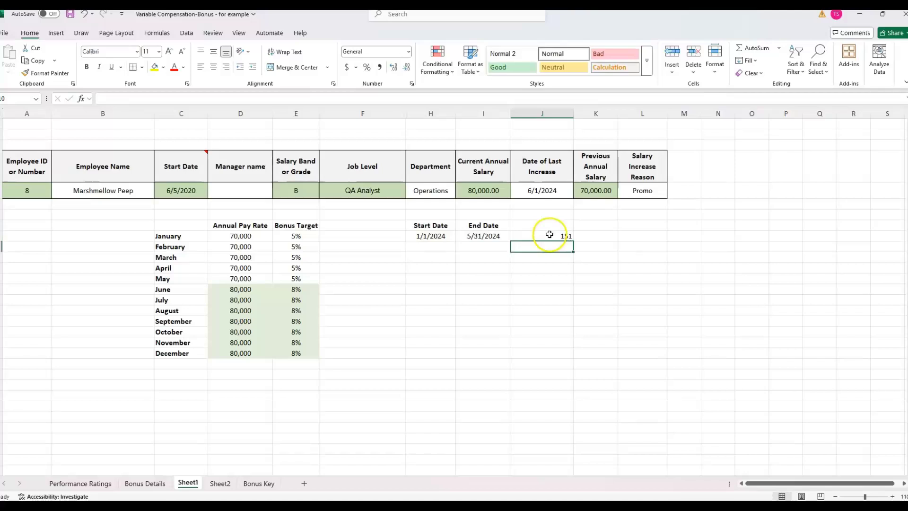
pyautogui.click(552, 236)
pyautogui.click(214, 70)
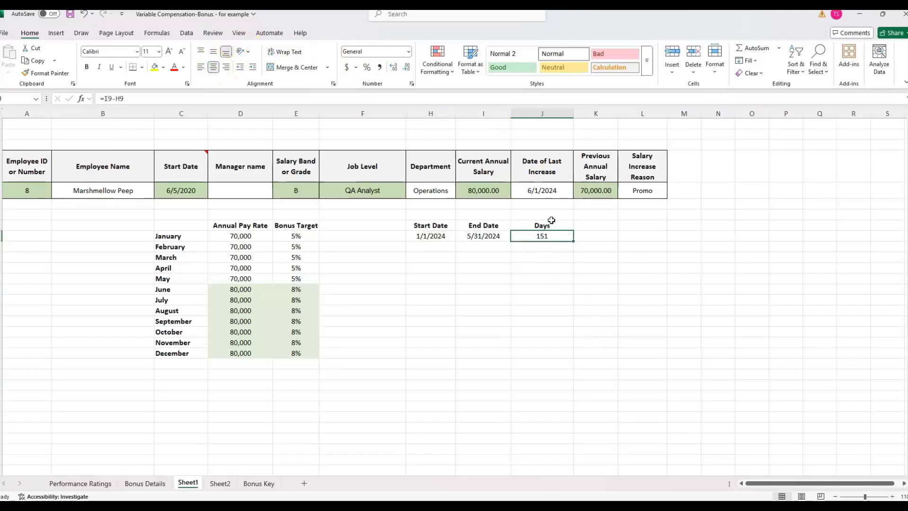
pyautogui.press('Right')
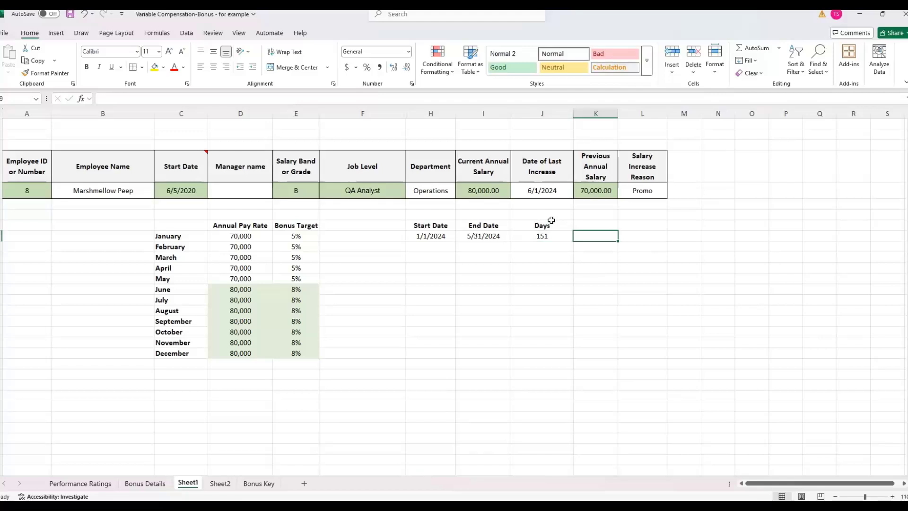
pyautogui.click(433, 250)
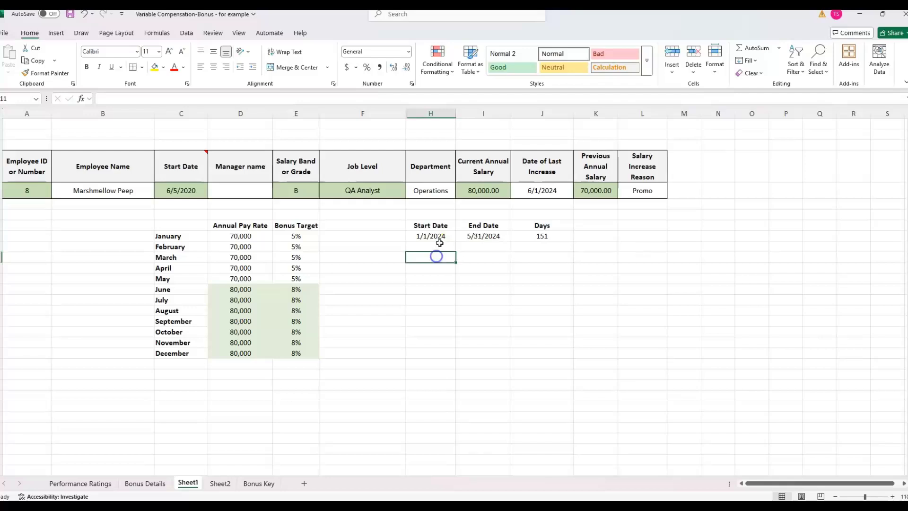
# Label the two periods 'Previous Pay' and 'New Pay'
pyautogui.click(582, 237)
pyautogui.write('Previo')
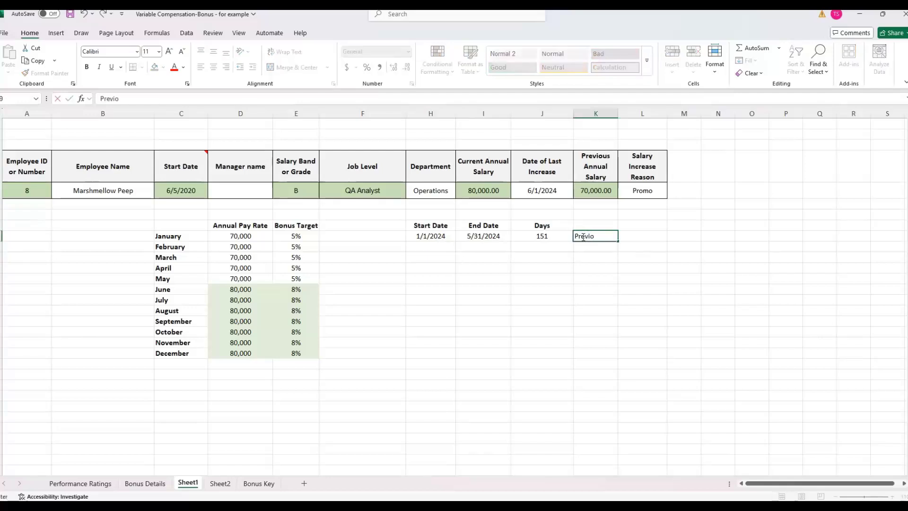
pyautogui.write('us Pay')
pyautogui.press('Return')
pyautogui.write('New')
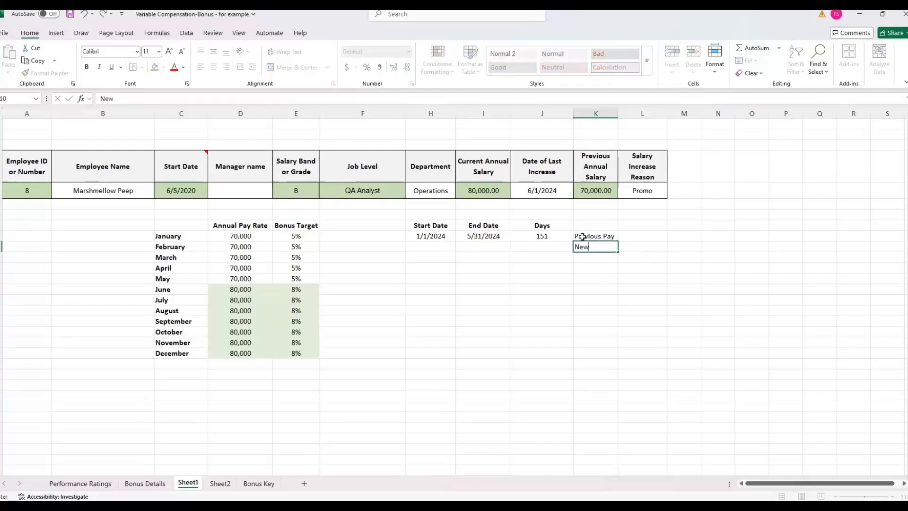
pyautogui.write(' Pay')
pyautogui.press('Left')
pyautogui.press('Left')
pyautogui.press('Left')
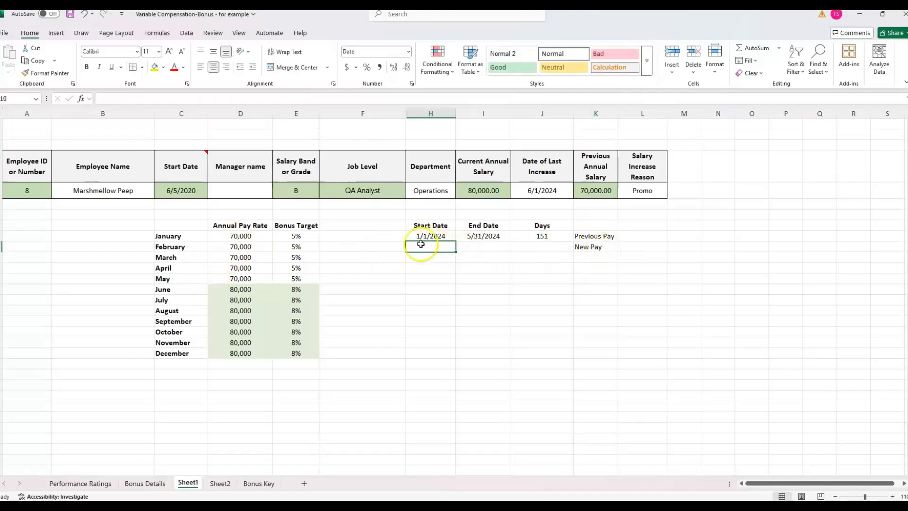
# Set New Pay from =J5 (6/1/2024) to 12/31/2024 and fill the days formula down
pyautogui.write('=')
pyautogui.click(542, 189)
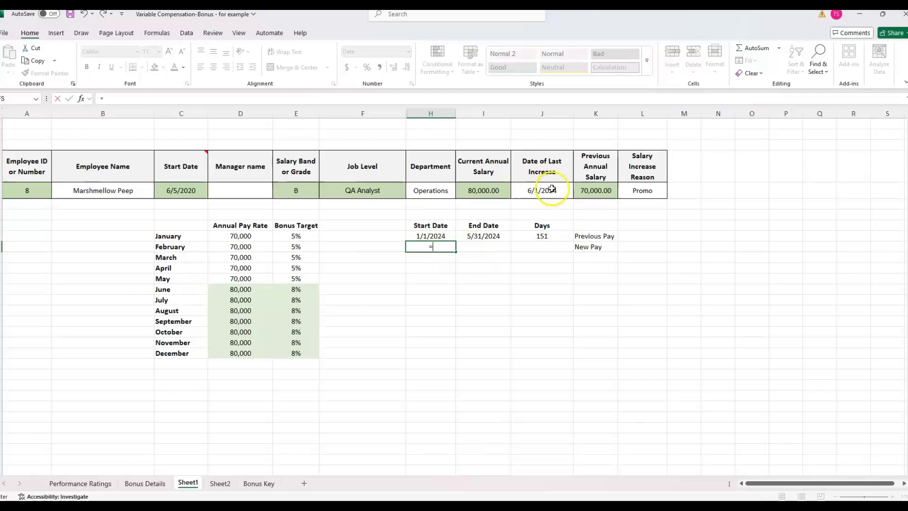
pyautogui.press('Return')
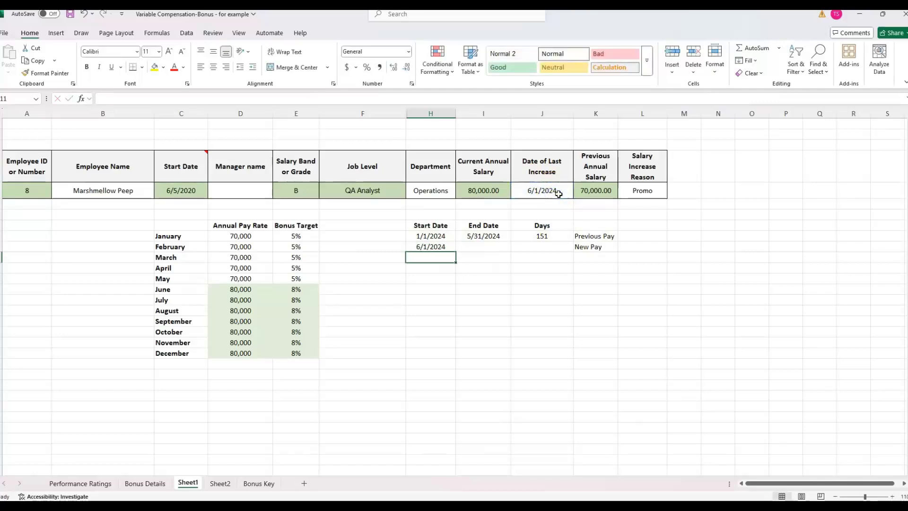
pyautogui.click(495, 245)
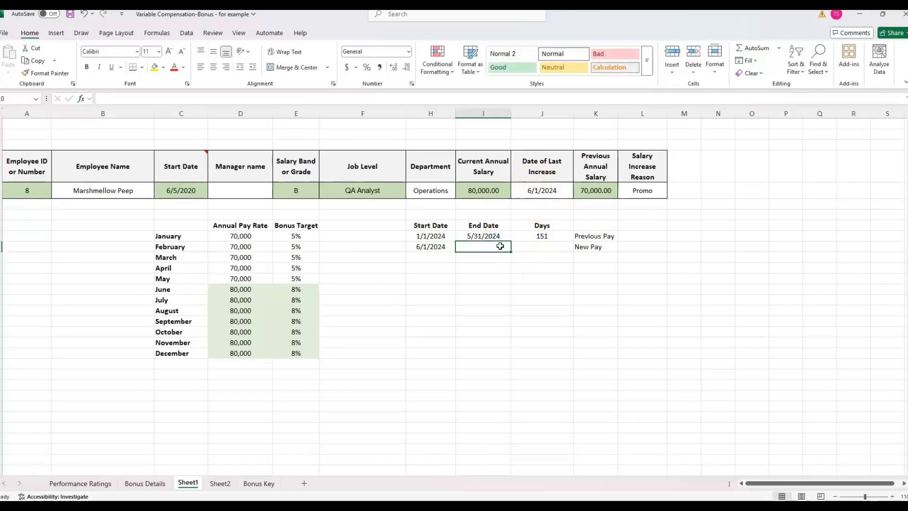
pyautogui.write('12/31/')
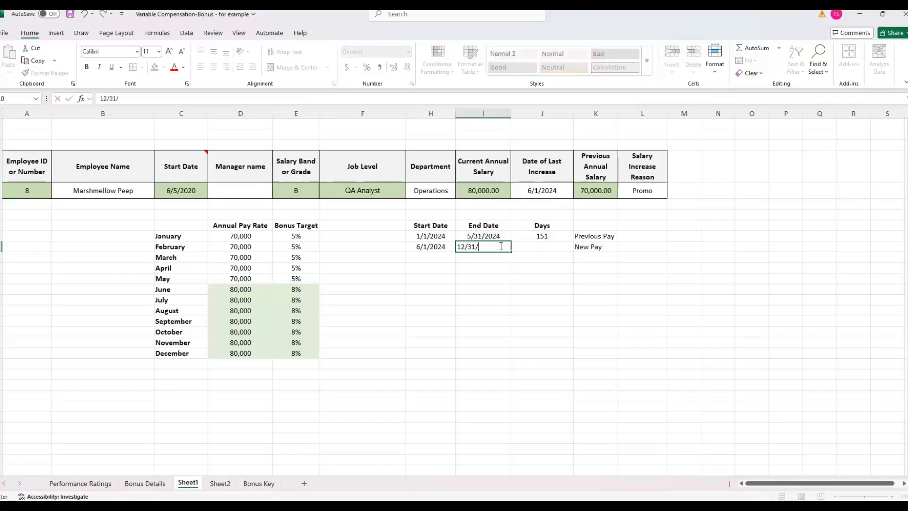
pyautogui.write('2024')
pyautogui.click(562, 235)
pyautogui.moveTo(575, 241); pyautogui.dragTo(575, 252)
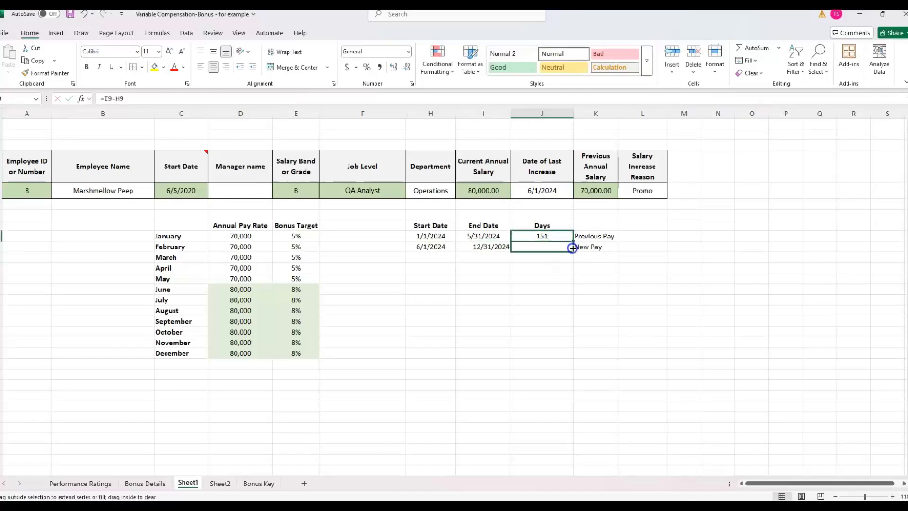
pyautogui.click(484, 245)
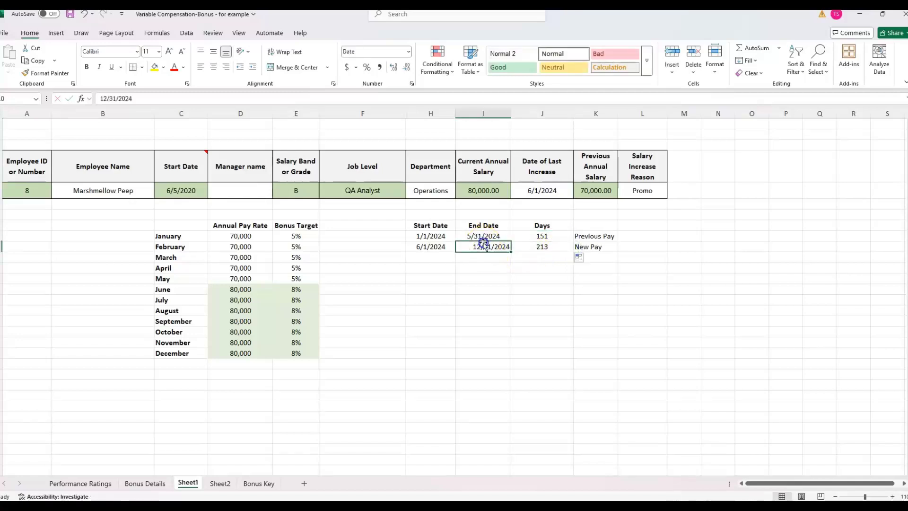
pyautogui.click(213, 66)
pyautogui.click(543, 246)
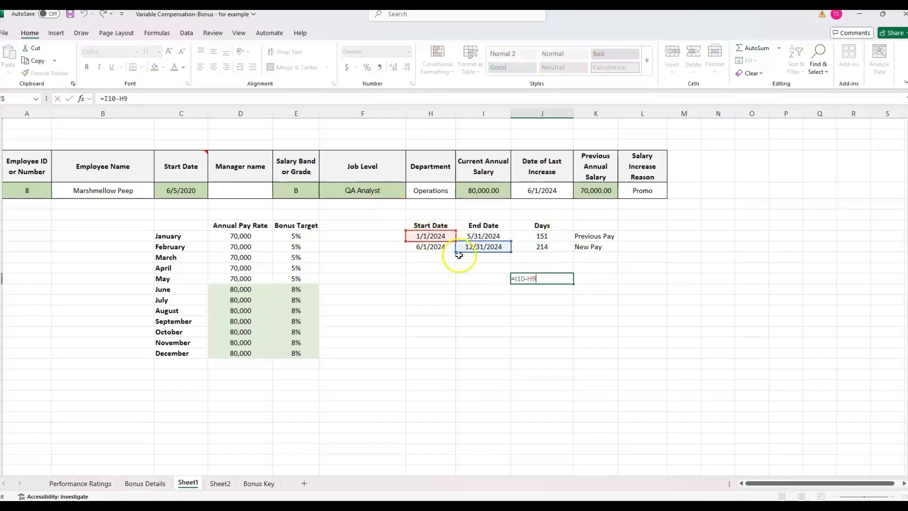
# Enter the previous-pay share =J9/J13 (41.4%) and format the share cells as Percentage
pyautogui.press('Return')
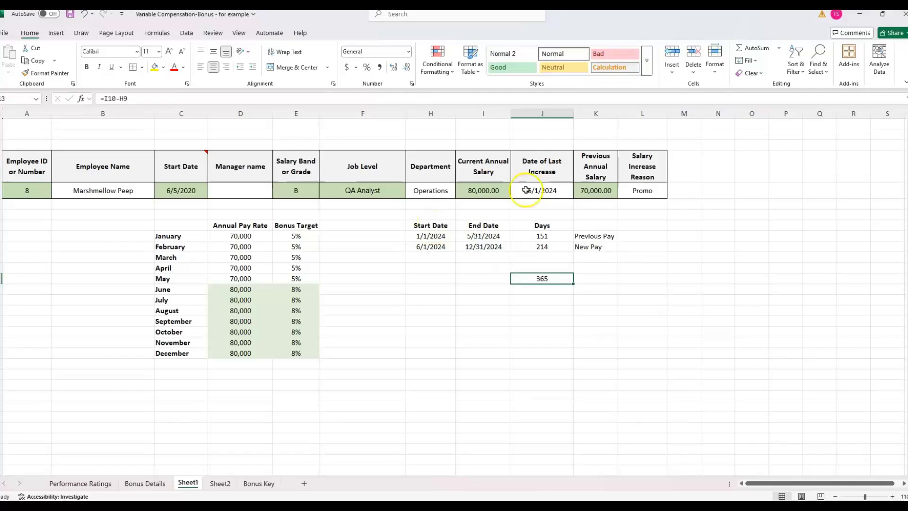
pyautogui.click(651, 234)
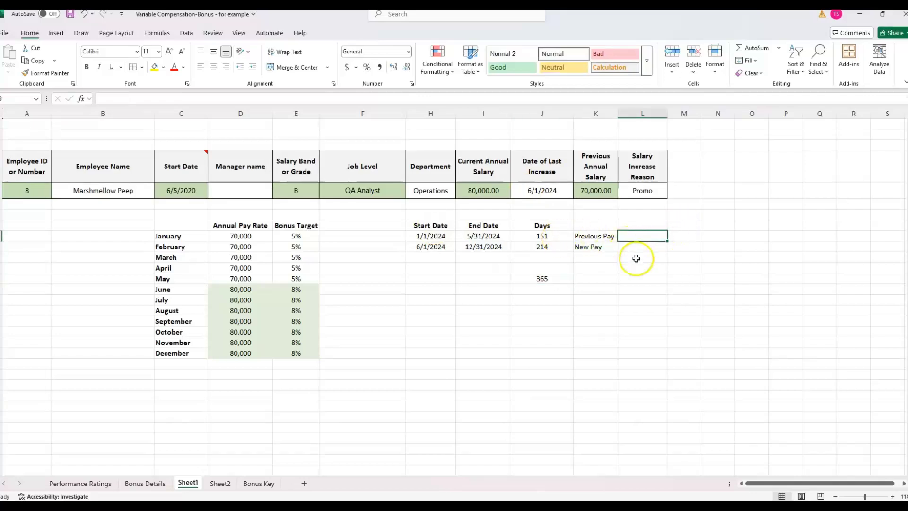
pyautogui.click(611, 239)
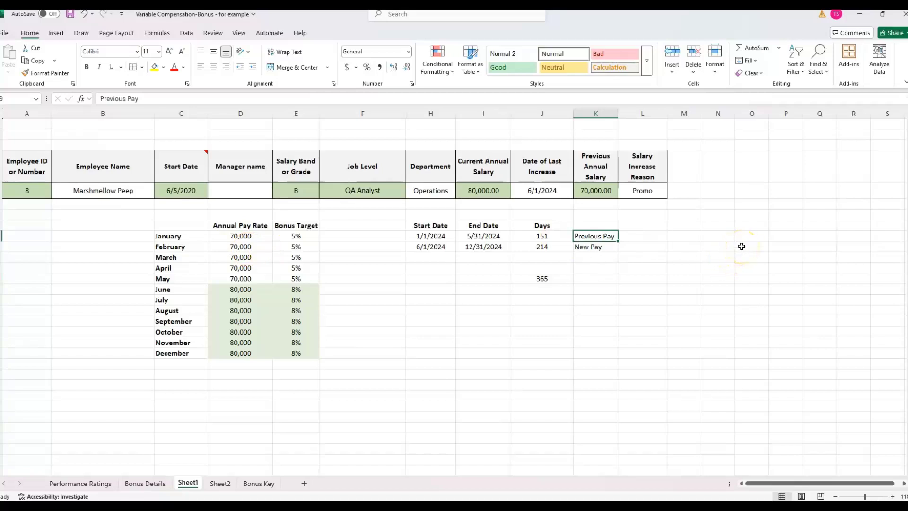
pyautogui.click(638, 238)
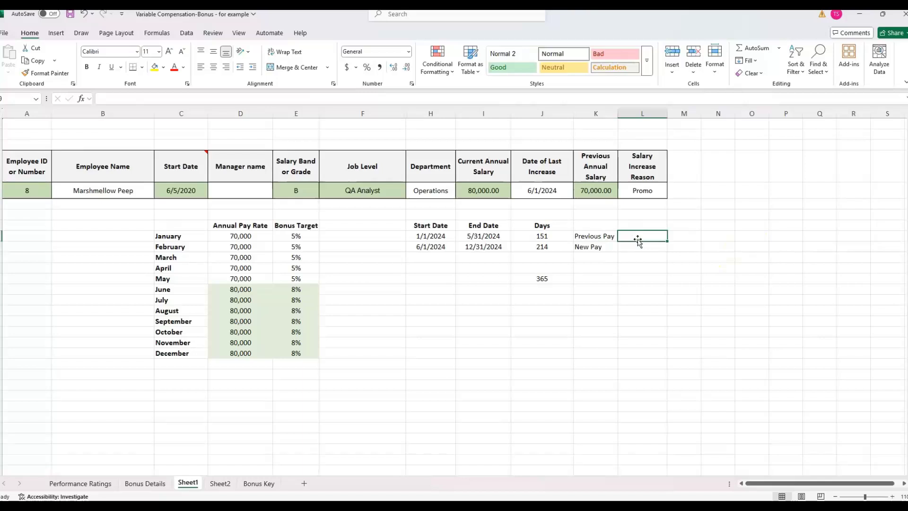
pyautogui.write('=')
pyautogui.press('Left')
pyautogui.press('Left')
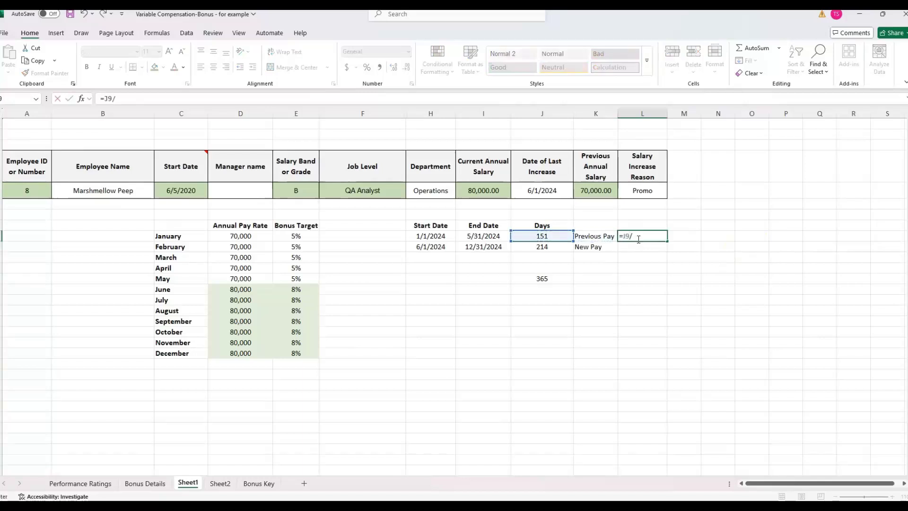
pyautogui.write('/')
pyautogui.click(552, 278)
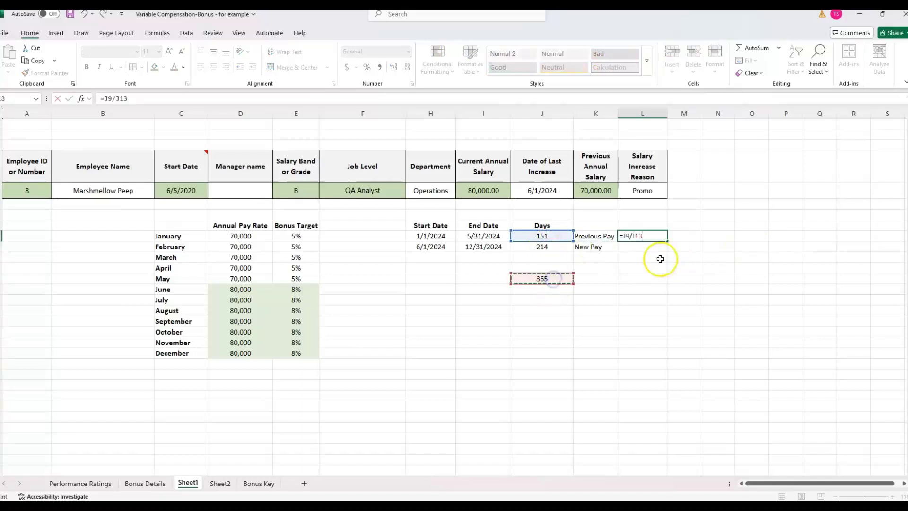
pyautogui.press('Return')
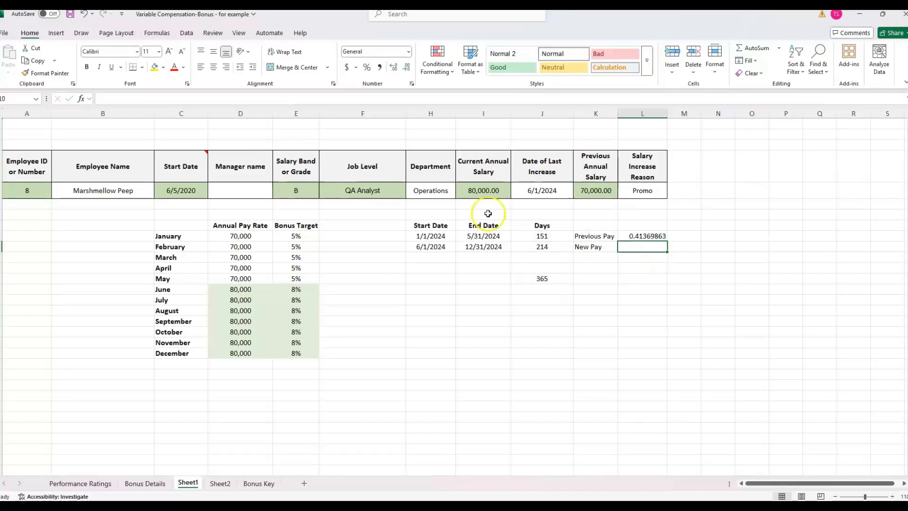
pyautogui.click(659, 237)
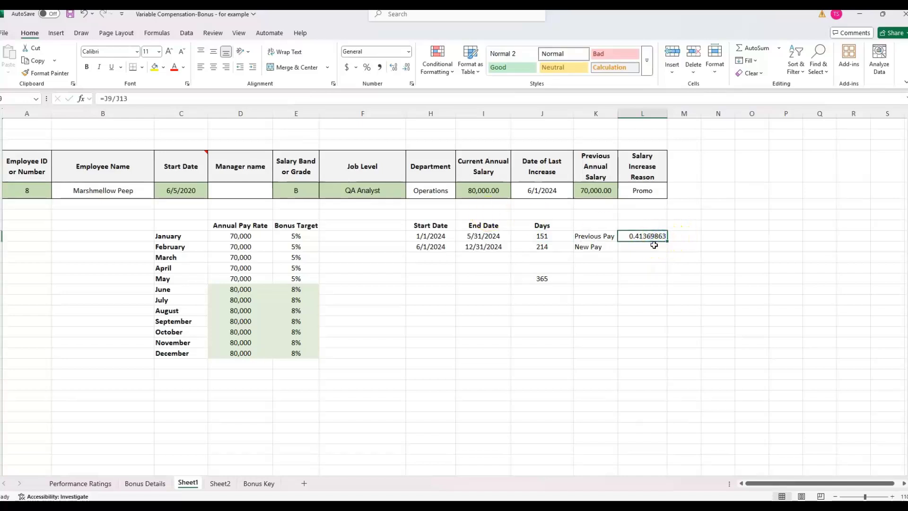
pyautogui.moveTo(651, 234); pyautogui.dragTo(654, 266)
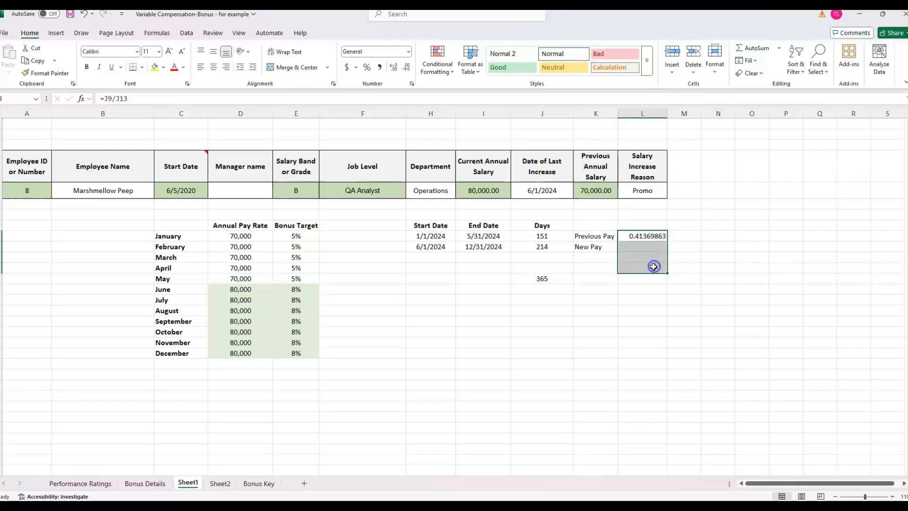
pyautogui.rightClick(654, 266)
pyautogui.click(662, 245)
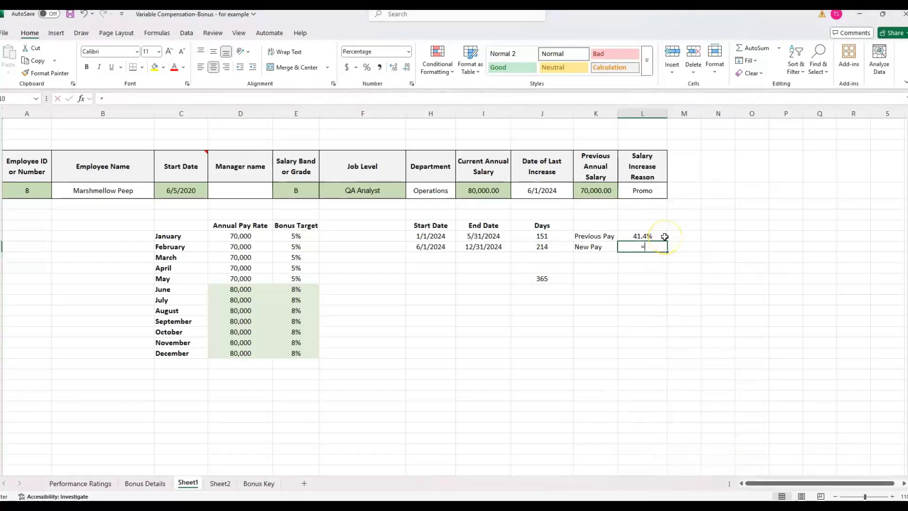
# Enter the new-pay share =J10/J13, giving 58.6%
pyautogui.write('=')
pyautogui.press('Left')
pyautogui.press('Left')
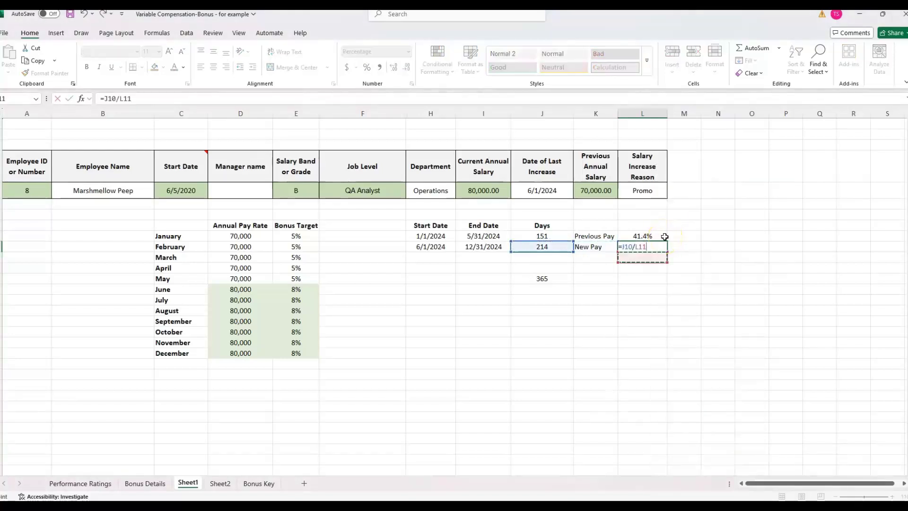
pyautogui.press('Down')
pyautogui.press('Down')
pyautogui.press('Left')
pyautogui.press('Left')
pyautogui.press('Return')
pyautogui.moveTo(664, 237); pyautogui.dragTo(658, 247)
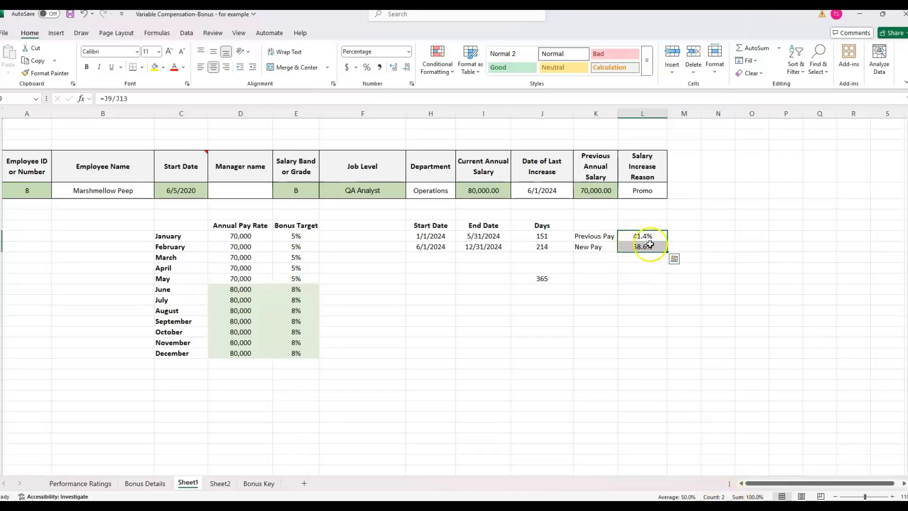
pyautogui.click(647, 237)
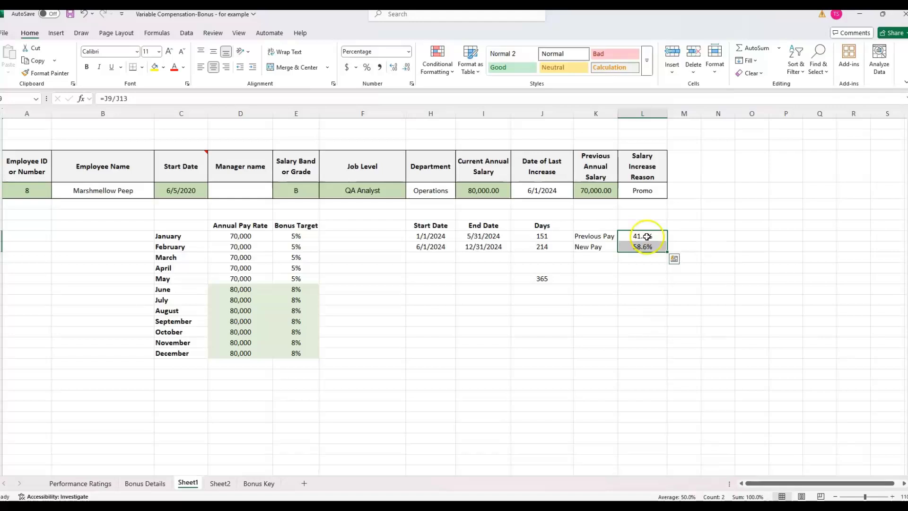
pyautogui.click(588, 242)
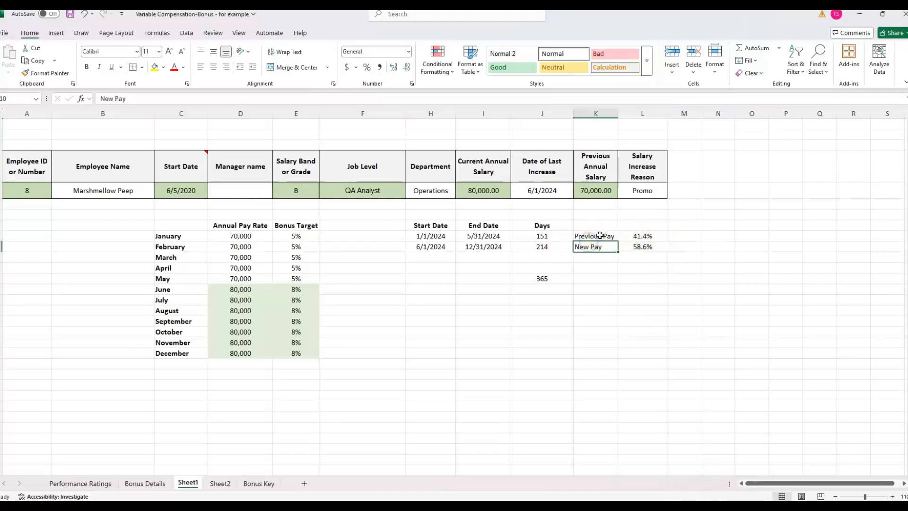
pyautogui.click(599, 235)
pyautogui.click(641, 246)
# Total the two shares with =L9+L10, giving 100.0%
pyautogui.click(646, 267)
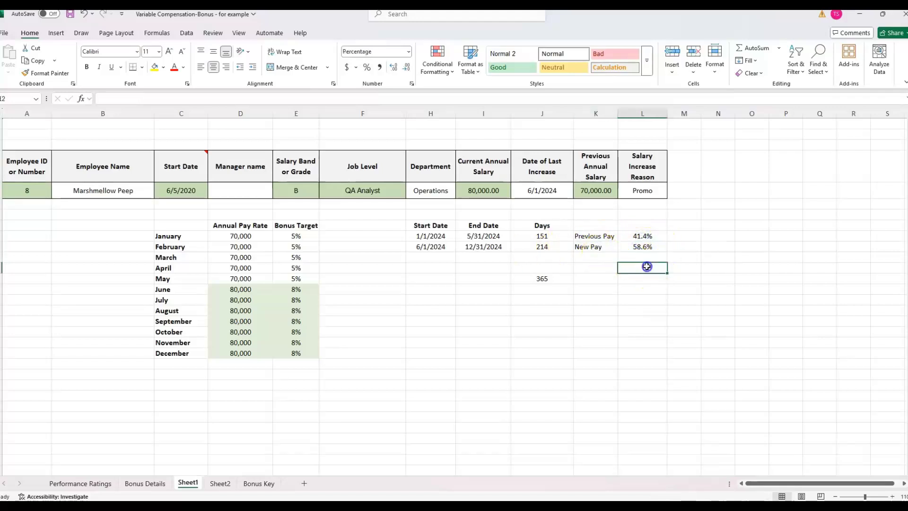
pyautogui.write('=')
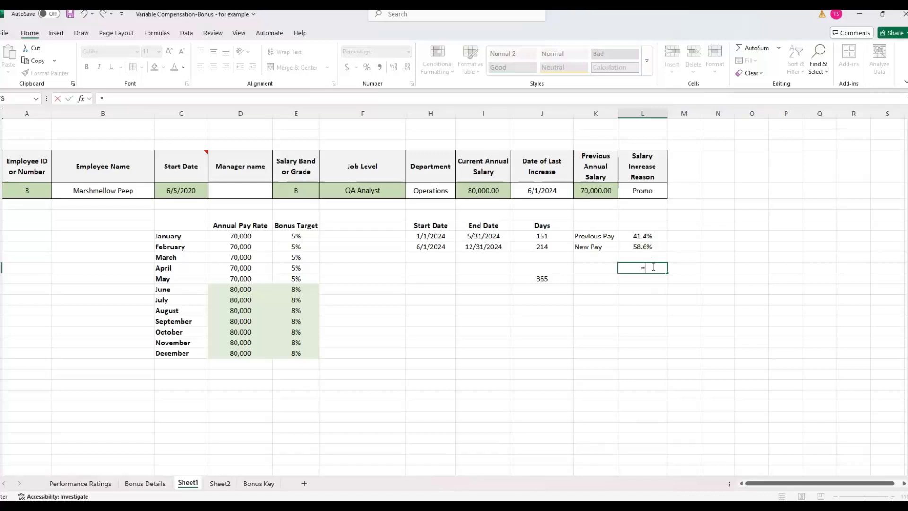
pyautogui.write('L')
pyautogui.press('BackSpace')
pyautogui.click(660, 238)
pyautogui.write('+')
pyautogui.click(660, 249)
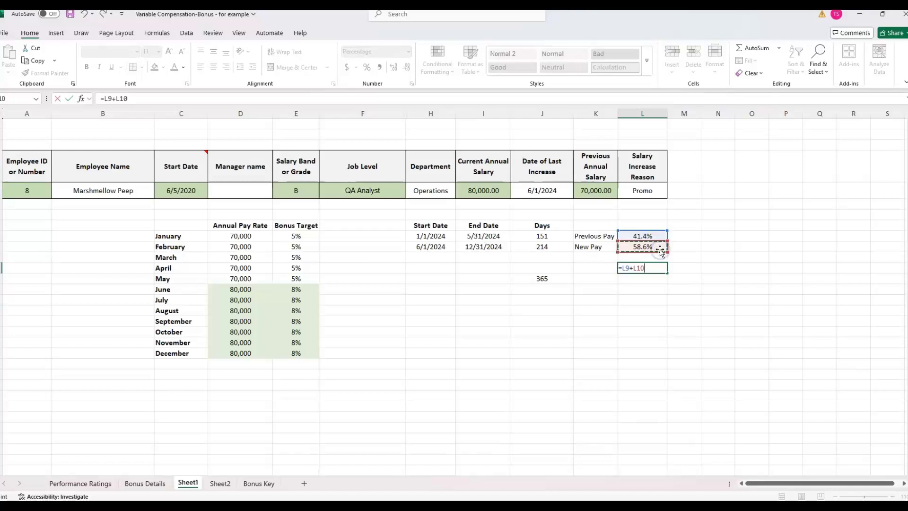
pyautogui.press('Return')
pyautogui.click(649, 266)
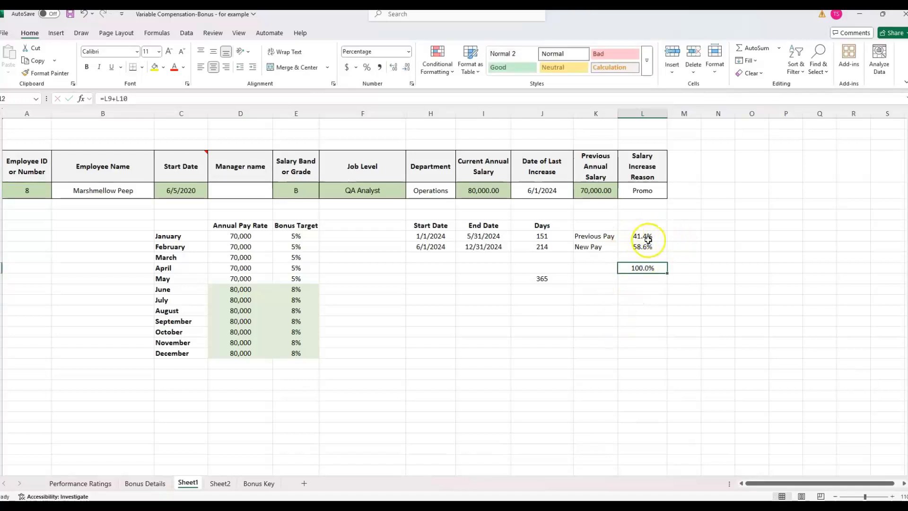
pyautogui.click(614, 244)
# Compare the If Bonus Target Changes values (5% through May, 8% from June) with the flat 5% Bonus Target
pyautogui.click(658, 236)
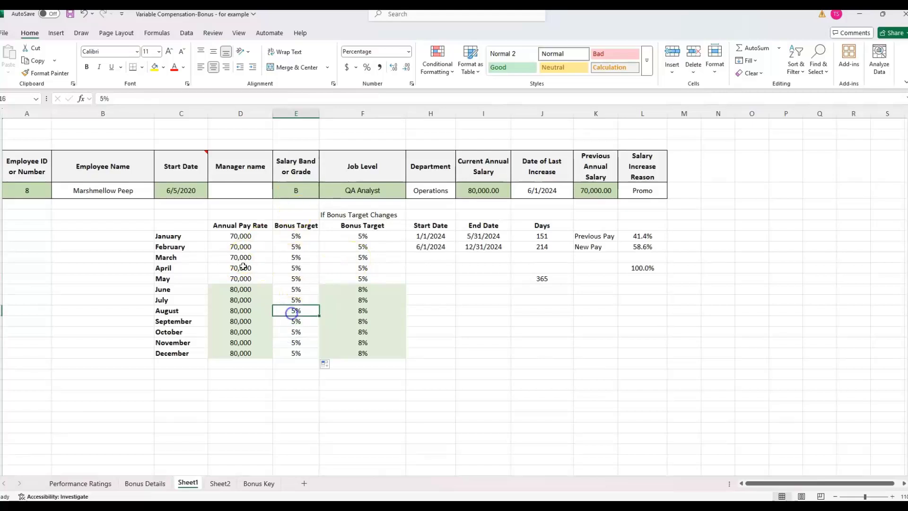
pyautogui.click(230, 258)
pyautogui.click(350, 236)
pyautogui.click(299, 226)
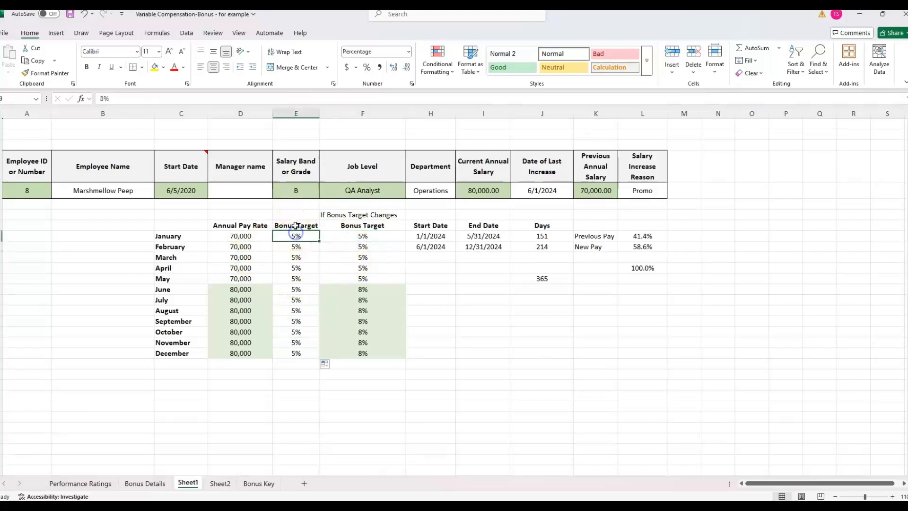
# Review the Current Annual Salary column on the Bonus Details sheet, then return to Sheet1
pyautogui.click(132, 485)
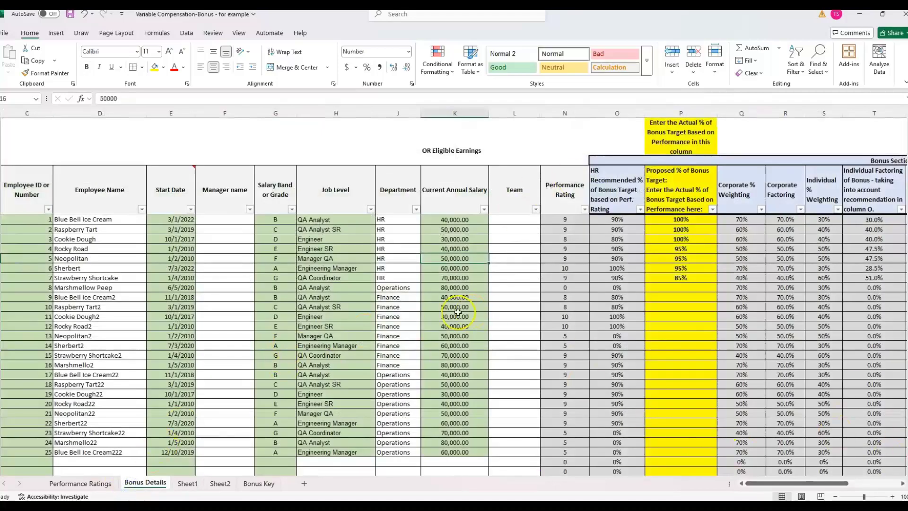
pyautogui.click(456, 189)
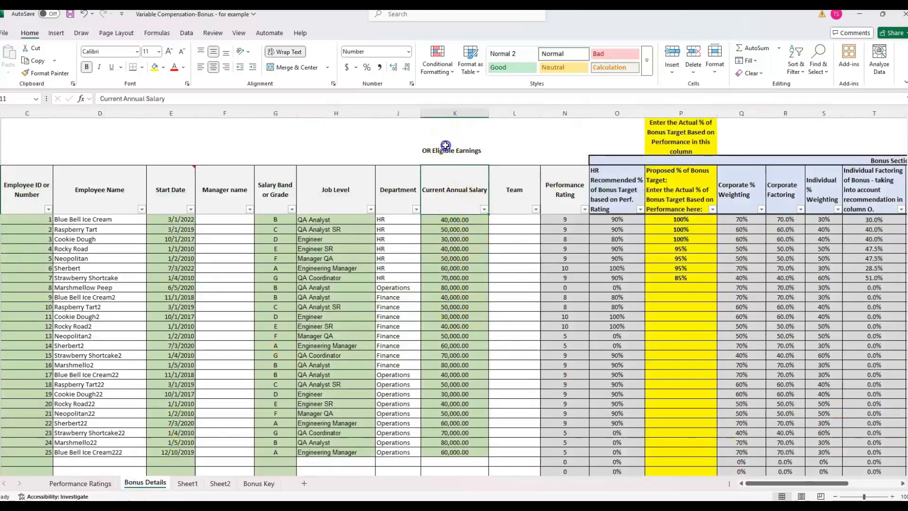
pyautogui.click(440, 122)
pyautogui.press('Down')
pyautogui.click(472, 147)
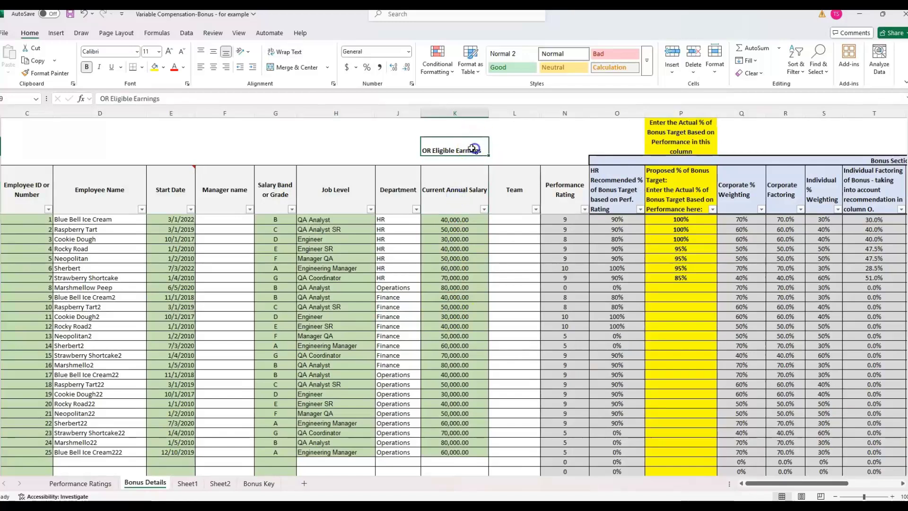
pyautogui.click(467, 113)
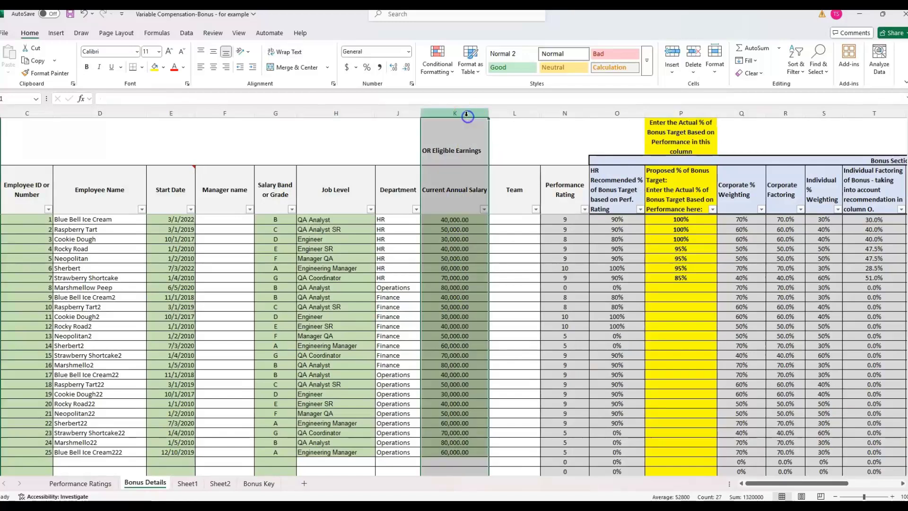
pyautogui.click(192, 483)
# Check February's 5% and August's 8% values in the new bonus target column
pyautogui.click(364, 245)
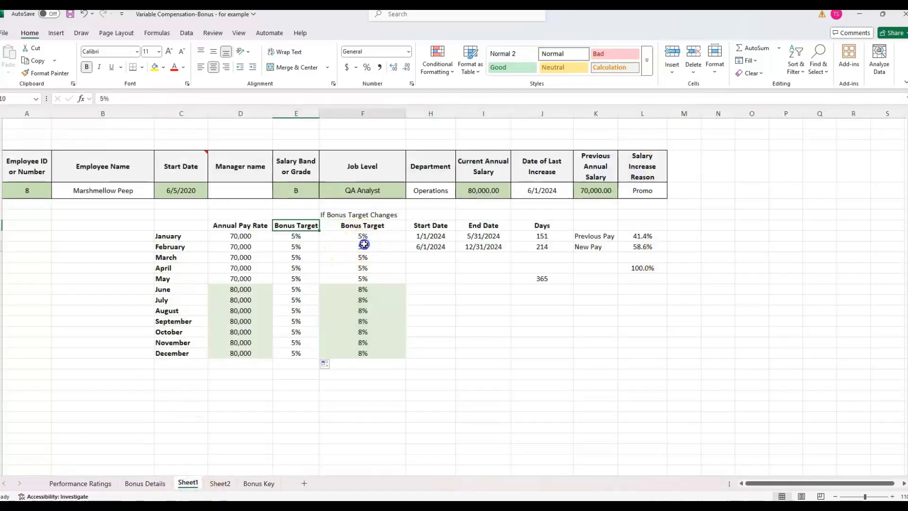
pyautogui.click(373, 309)
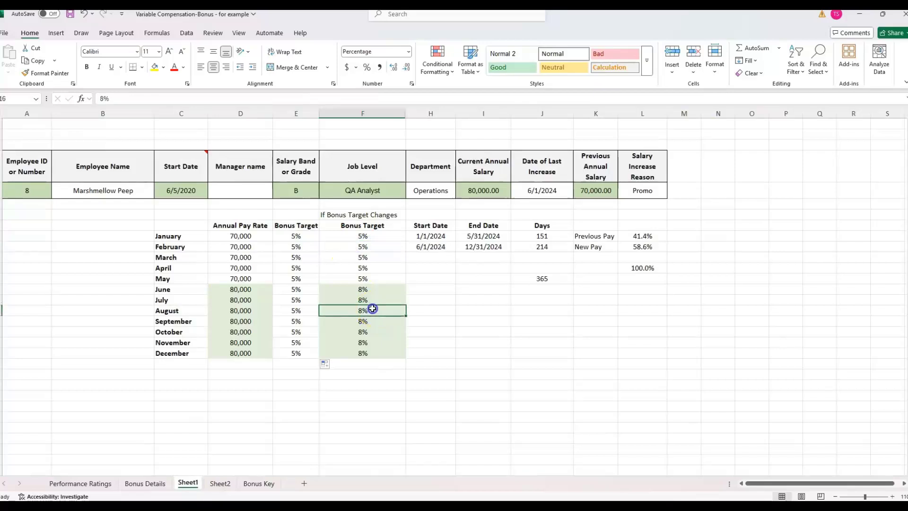
pyautogui.click(684, 191)
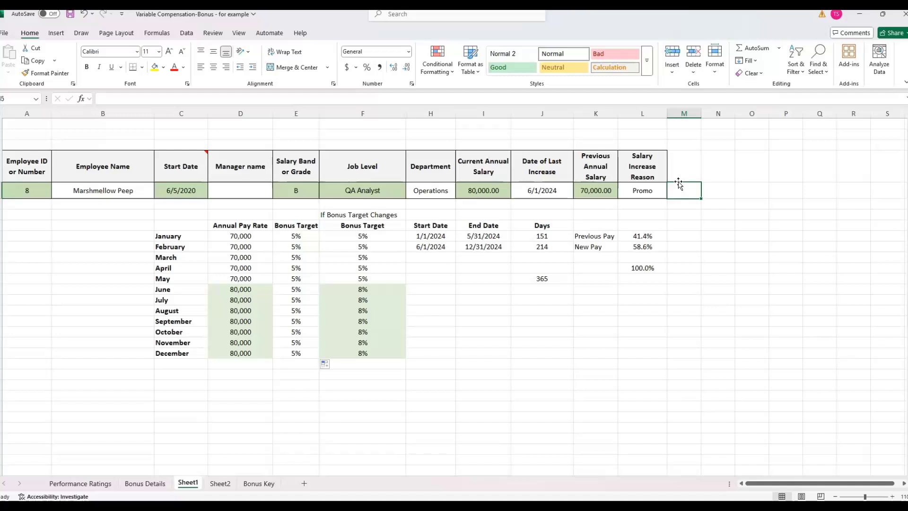
# Add a '% of Previous Pay' heading in M4 and set M5 to =L9
pyautogui.click(689, 167)
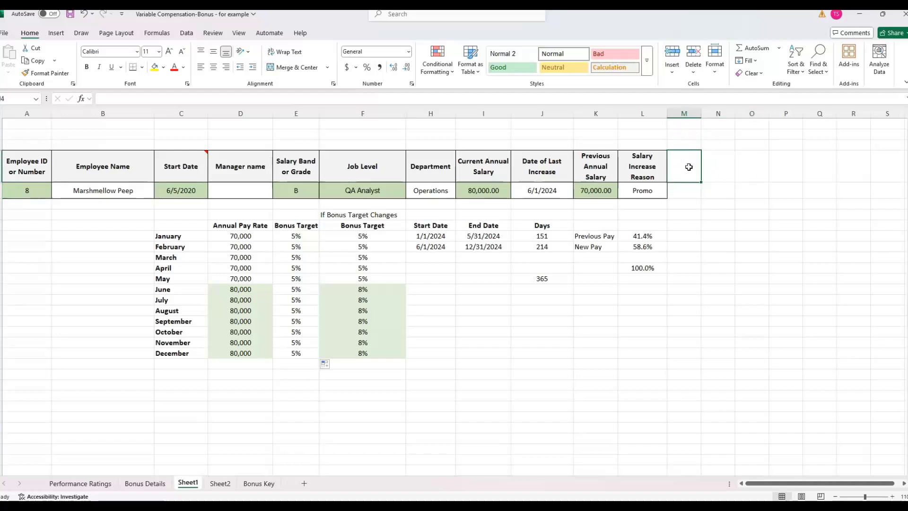
pyautogui.write('% of Previous Pay')
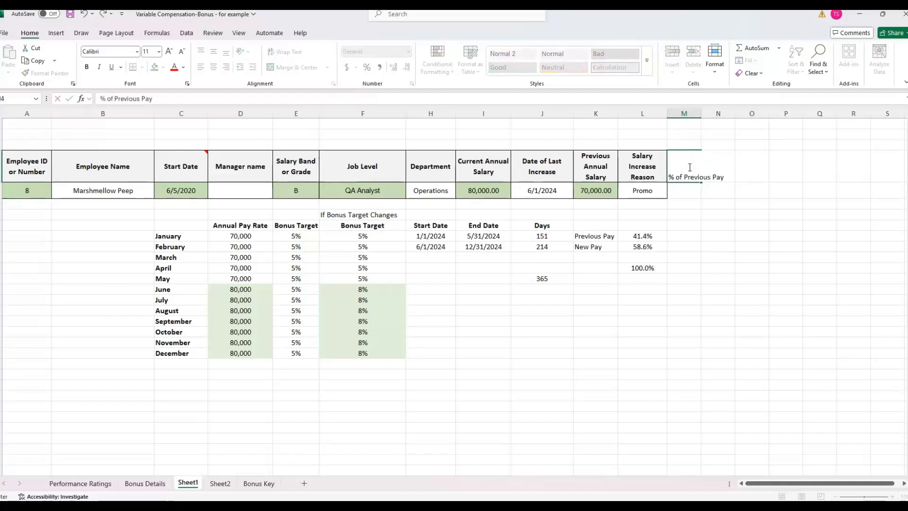
pyautogui.press('Tab')
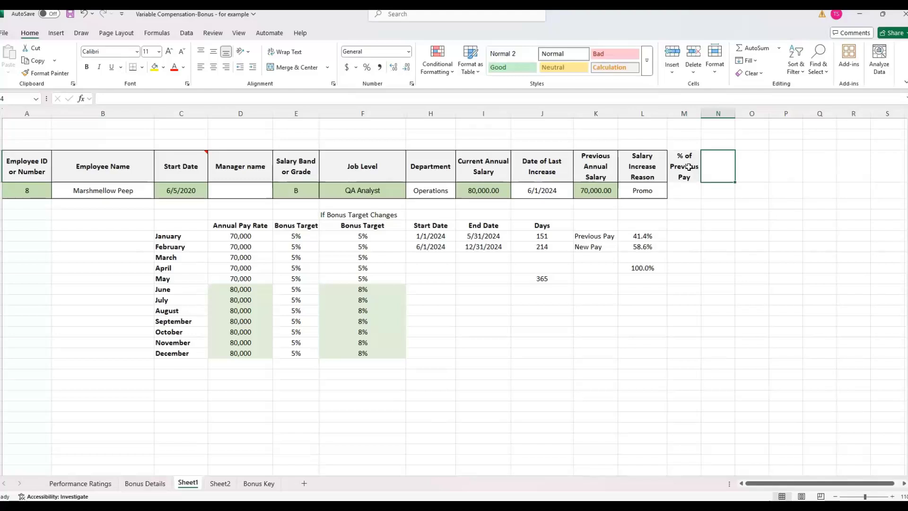
pyautogui.press('Return')
pyautogui.write('=')
pyautogui.press('Left')
pyautogui.press('Down')
pyautogui.press('Down')
pyautogui.press('Down')
pyautogui.press('Down')
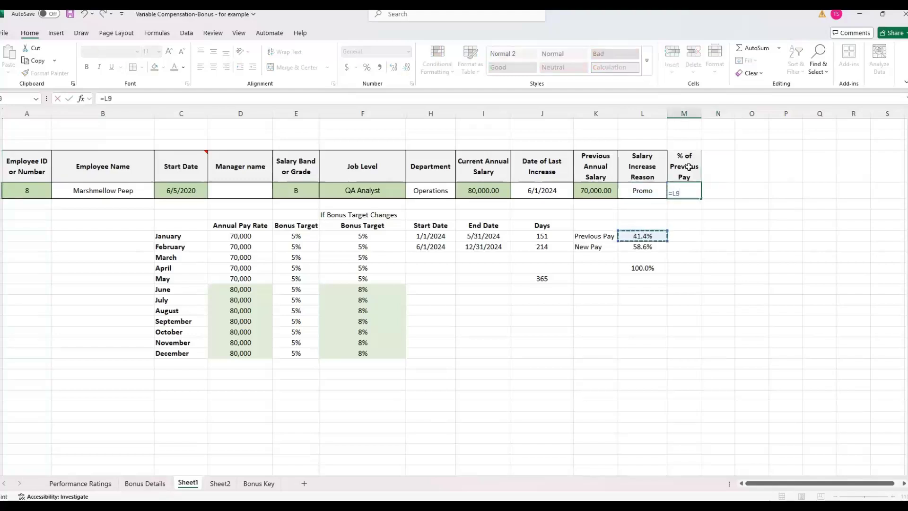
pyautogui.press('Return')
pyautogui.press('Up')
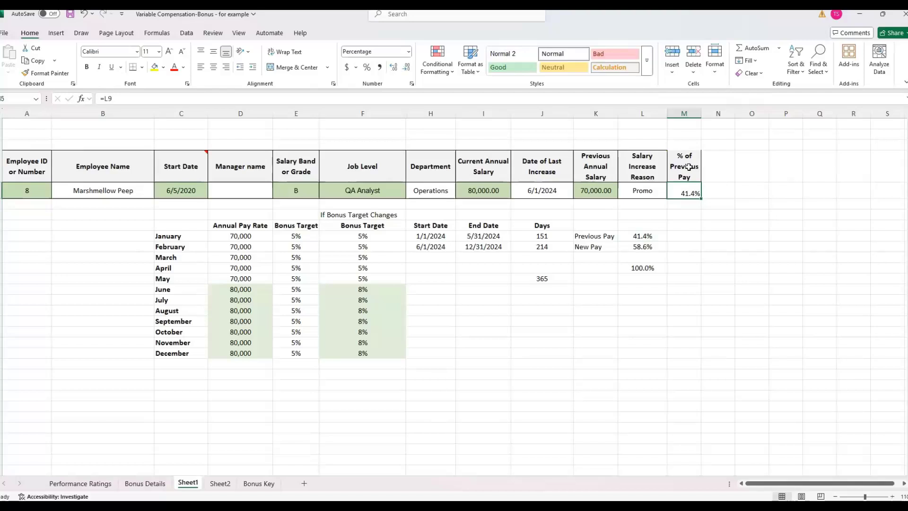
pyautogui.click(688, 167)
pyautogui.click(689, 192)
# Widen column P and enter =O5*I5 in P5, giving a new pay portion of 46904.10959
pyautogui.click(191, 52)
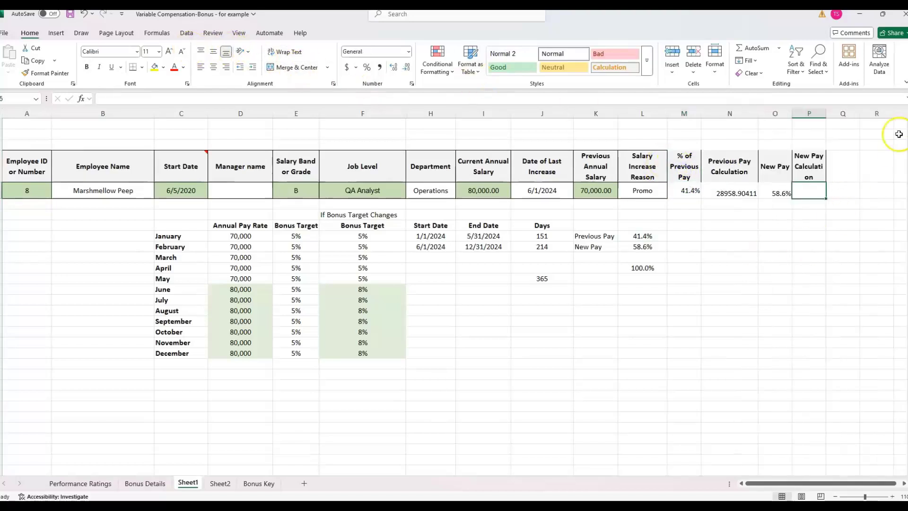
pyautogui.click(603, 185)
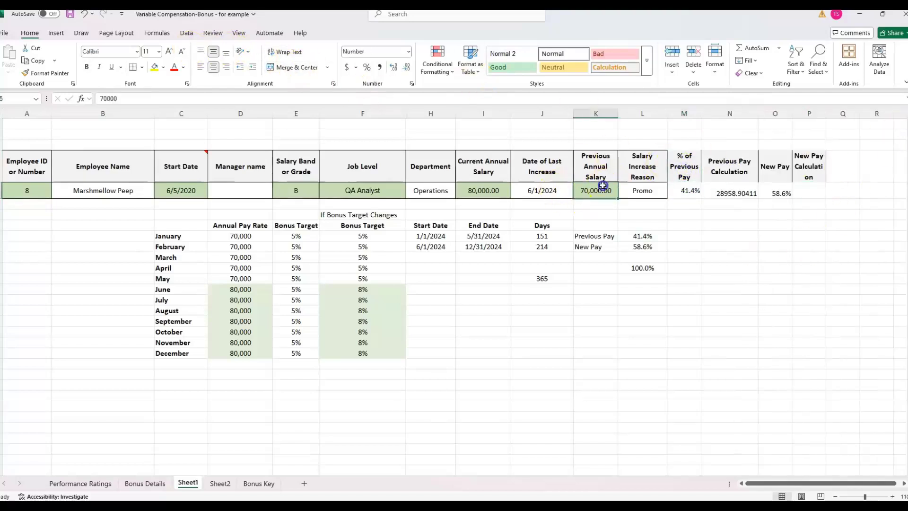
pyautogui.click(808, 191)
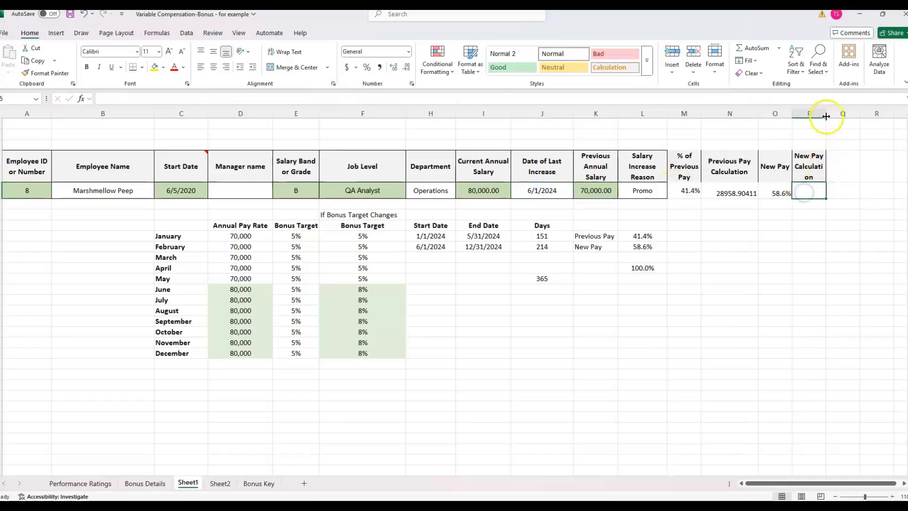
pyautogui.moveTo(826, 114); pyautogui.dragTo(839, 114)
pyautogui.click(813, 168)
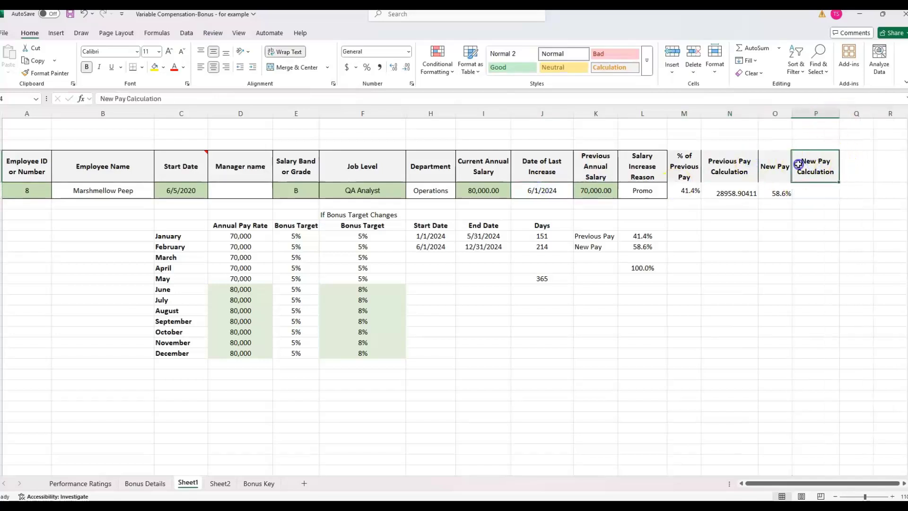
pyautogui.click(815, 186)
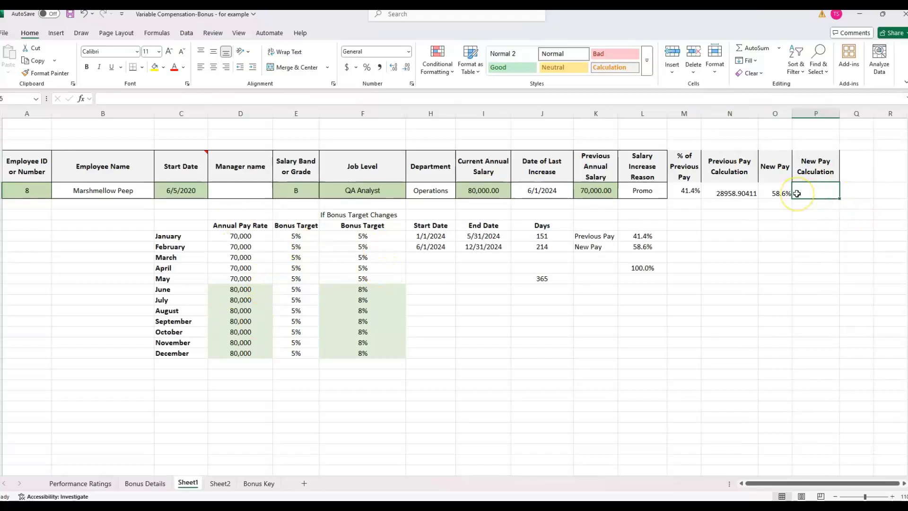
pyautogui.write('=')
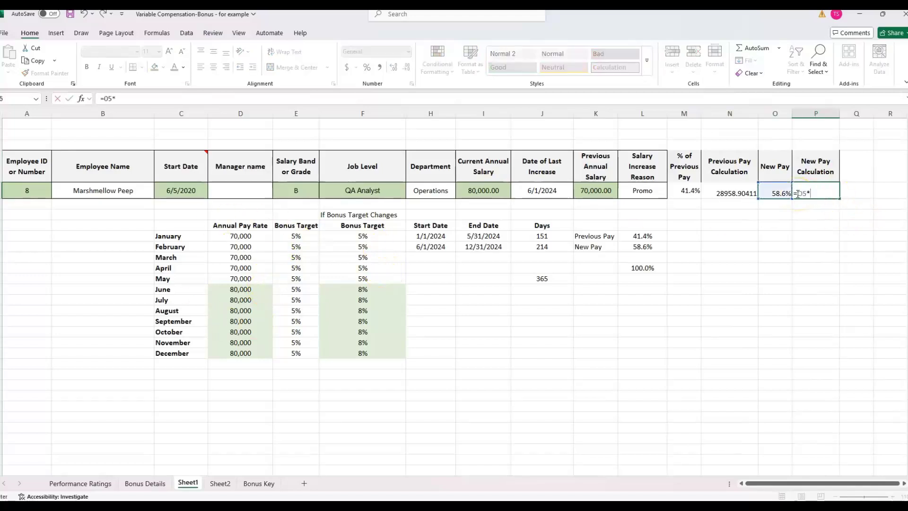
pyautogui.write('*')
pyautogui.press('Left')
pyautogui.press('Left')
pyautogui.press('Left')
pyautogui.press('Left')
pyautogui.press('Left')
pyautogui.press('Left')
pyautogui.press('Left')
pyautogui.press('Return')
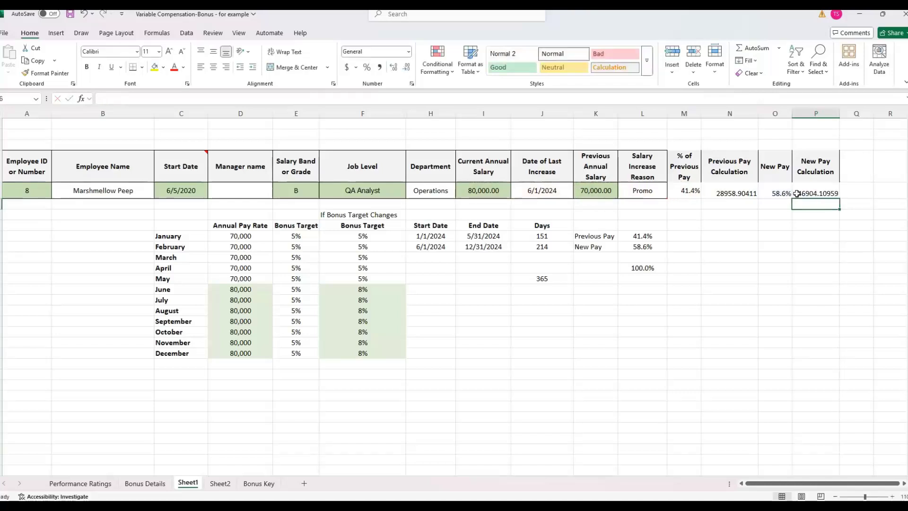
# Copy the previous salary's green two-decimal format onto N5 and P5, showing 28,958.90 and 46,904.11
pyautogui.click(726, 193)
pyautogui.click(597, 191)
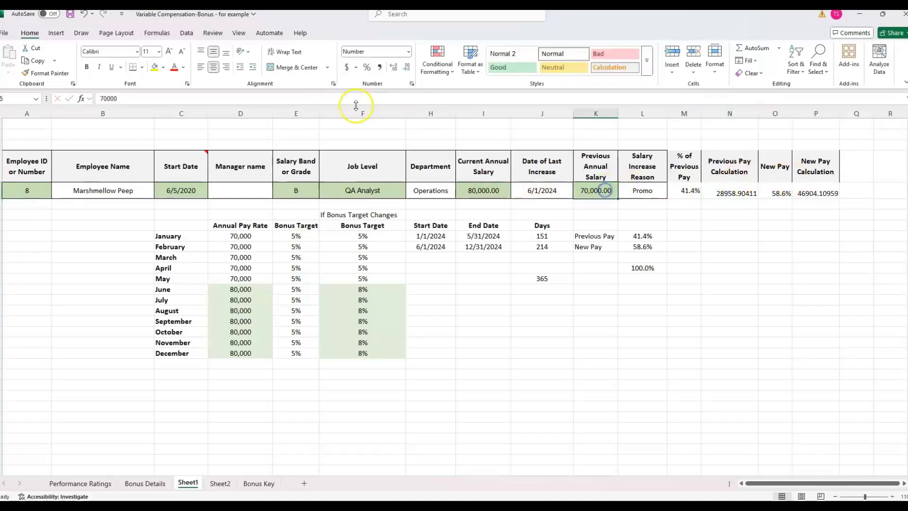
pyautogui.click(53, 73)
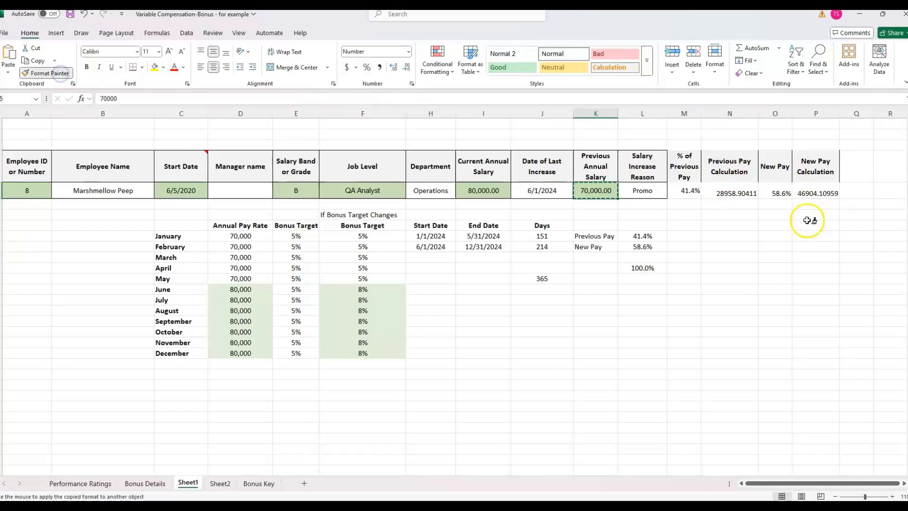
pyautogui.click(731, 191)
pyautogui.click(53, 73)
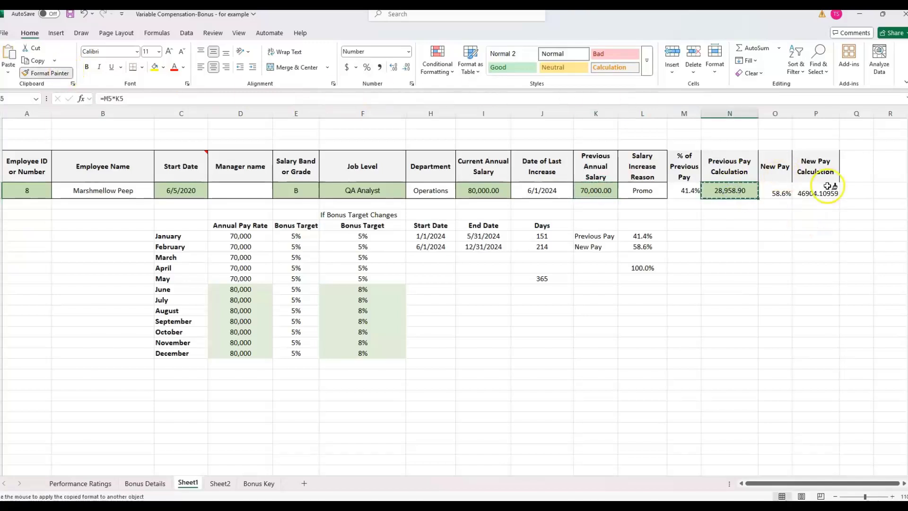
pyautogui.click(825, 189)
pyautogui.click(814, 235)
pyautogui.click(783, 158)
pyautogui.click(719, 158)
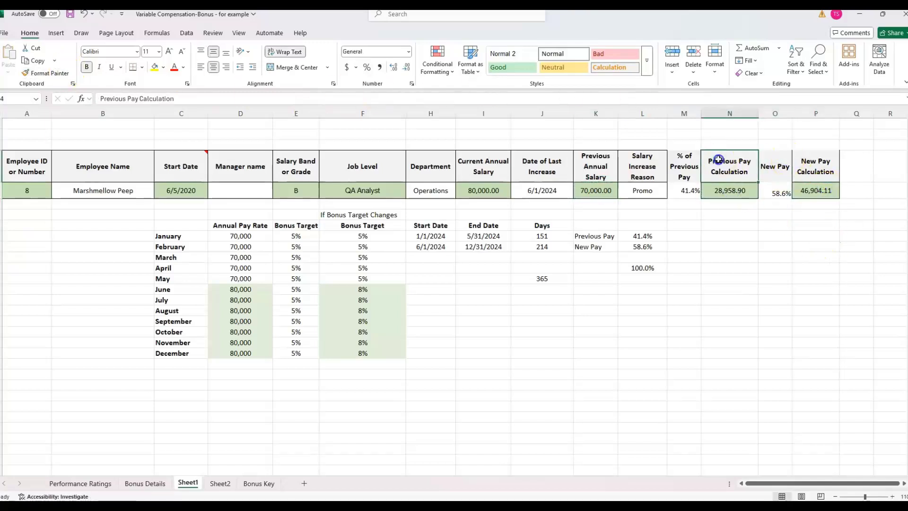
# Widen column Q and type the 'Total Eligible Earnings' heading in Q4
pyautogui.click(859, 190)
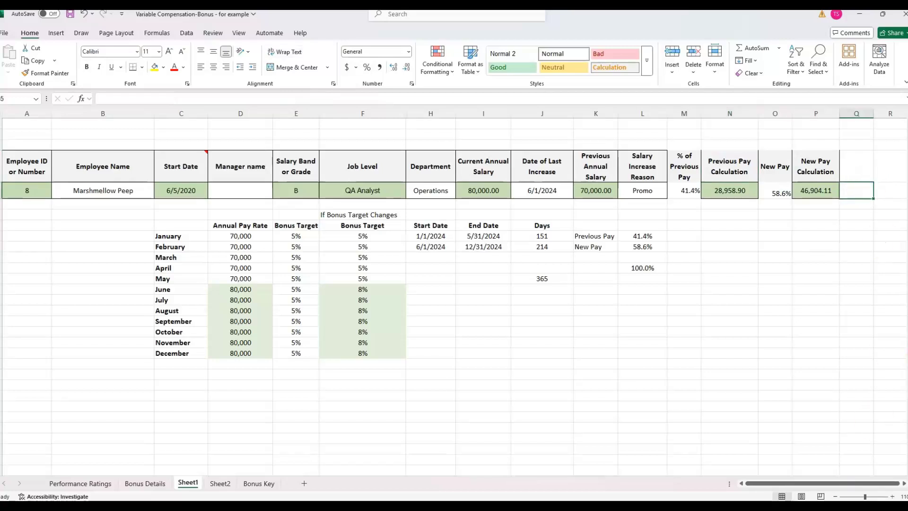
pyautogui.click(903, 483)
pyautogui.click(903, 483)
pyautogui.moveTo(603, 114); pyautogui.dragTo(647, 114)
pyautogui.click(615, 169)
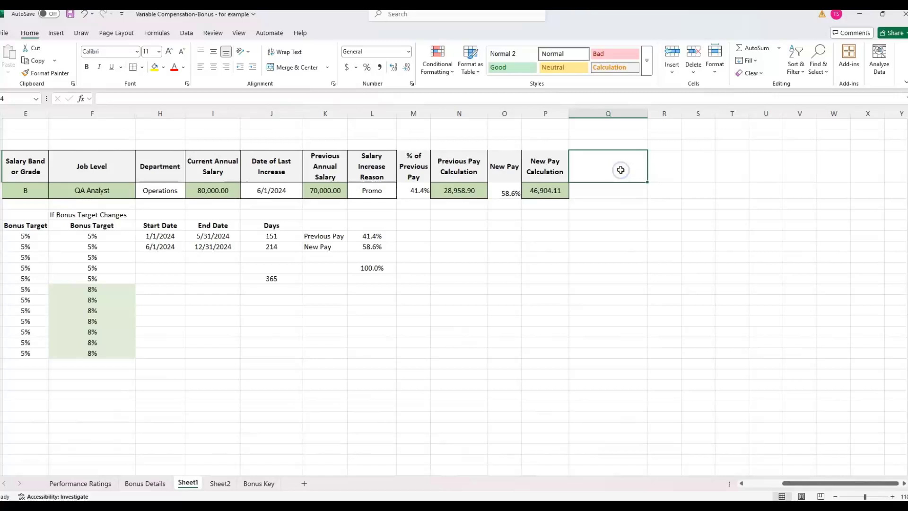
pyautogui.write('Total Eli')
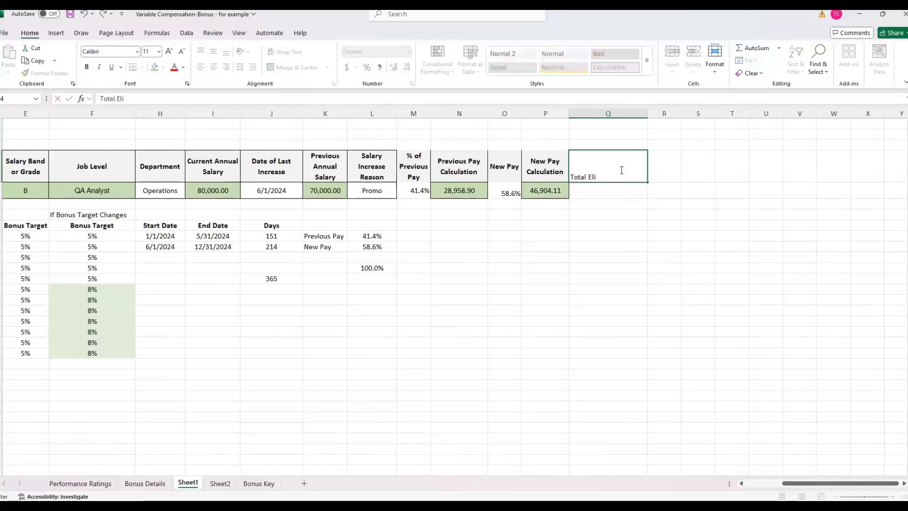
pyautogui.write('gible Earnings')
# Enter =N5+P5 in Q5 to total eligible earnings at 75,863.01
pyautogui.press('Return')
pyautogui.write('=N5+P5')
pyautogui.press('Return')
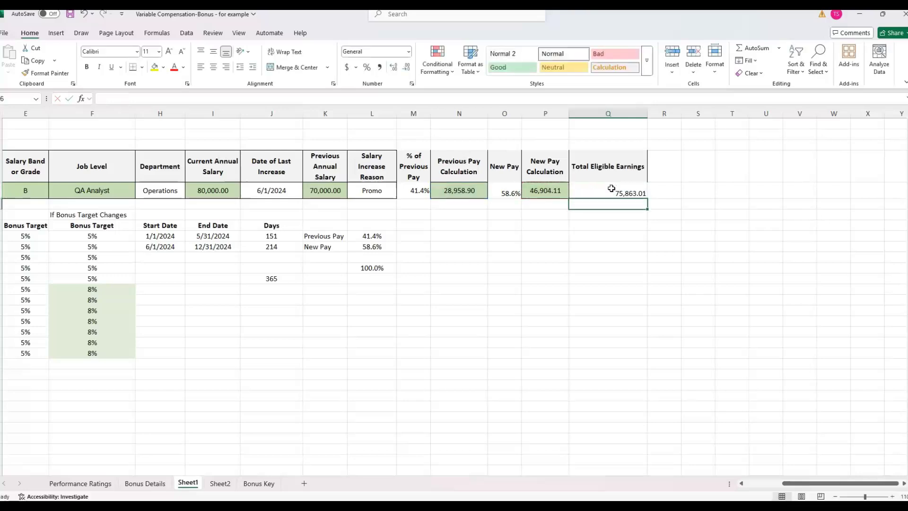
pyautogui.click(611, 189)
# Apply P5's green number format to Q5 and narrow column Q so its header wraps
pyautogui.moveTo(818, 483); pyautogui.dragTo(802, 484)
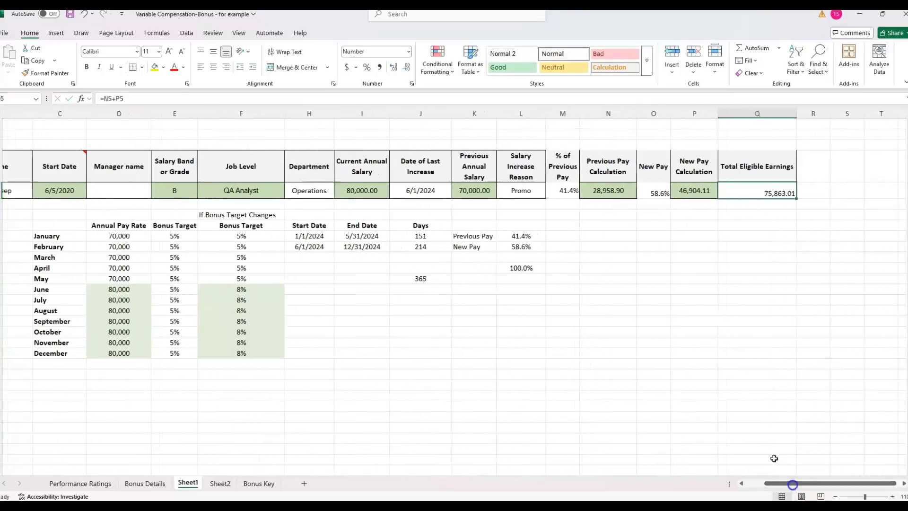
pyautogui.click(693, 191)
pyautogui.click(46, 73)
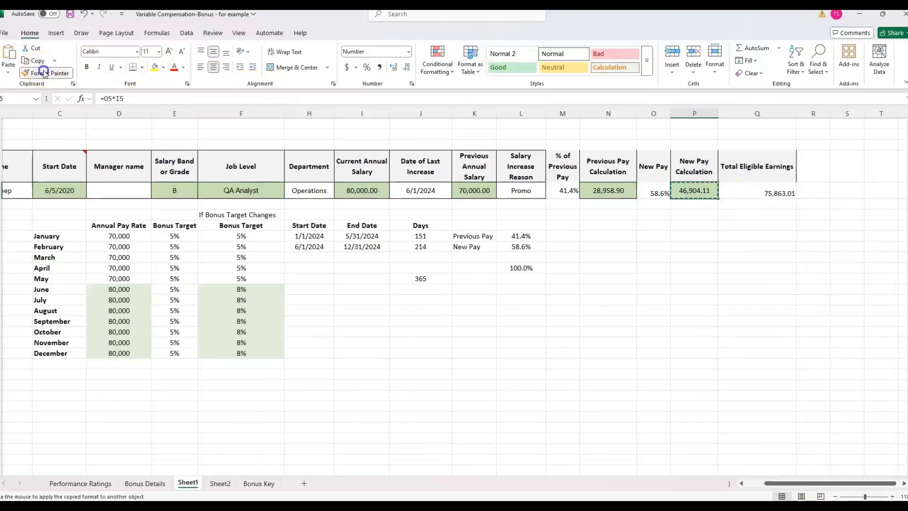
pyautogui.click(759, 188)
pyautogui.click(757, 225)
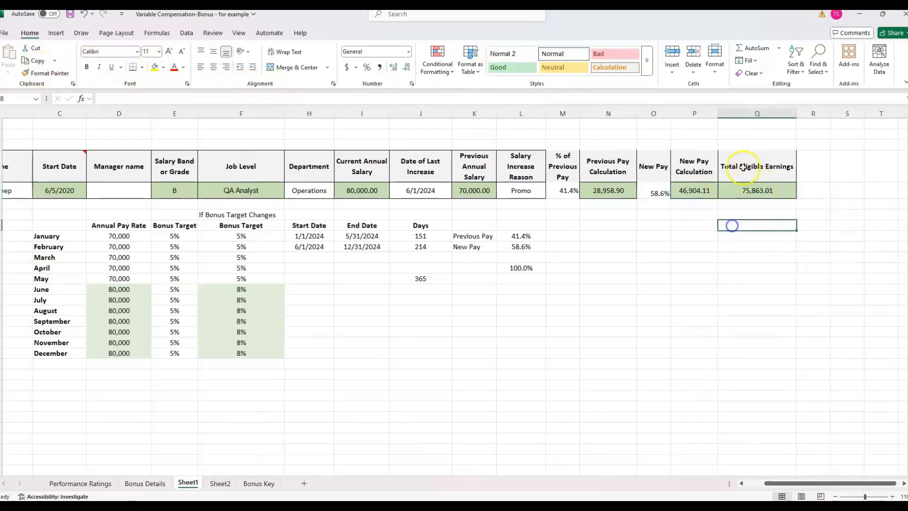
pyautogui.click(746, 161)
pyautogui.moveTo(796, 114); pyautogui.dragTo(783, 114)
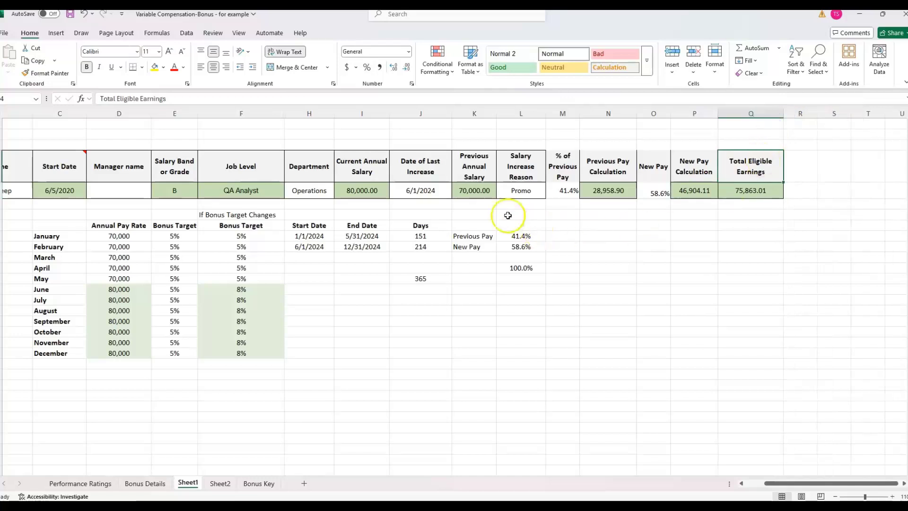
# Review the previous and current annual salaries and the Q5 total formula
pyautogui.click(486, 193)
pyautogui.click(354, 193)
pyautogui.click(656, 268)
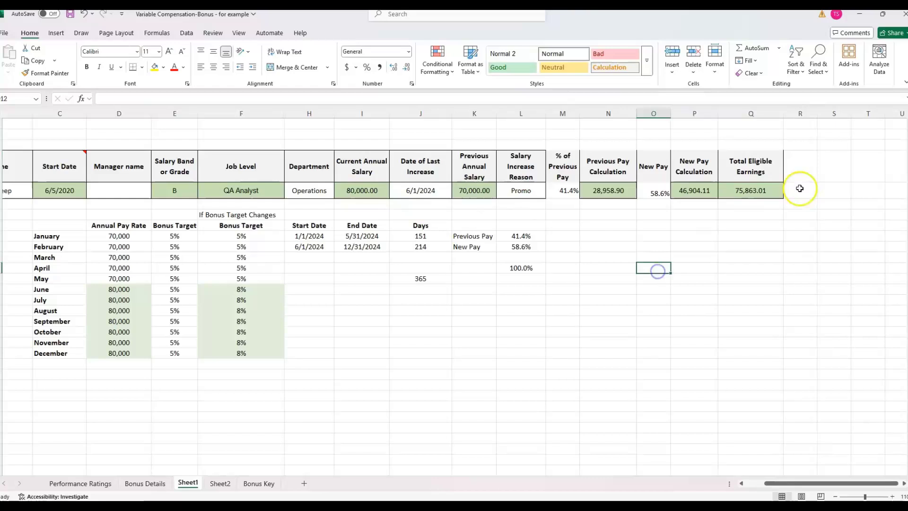
pyautogui.click(776, 196)
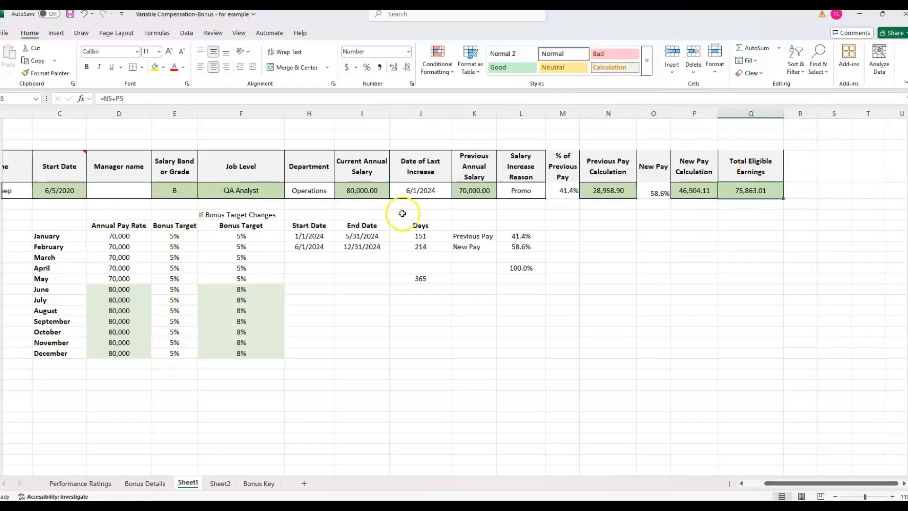
# Calculate the current-salary bonus in I6 as I5 times January's 5% target, giving 4000
pyautogui.click(367, 207)
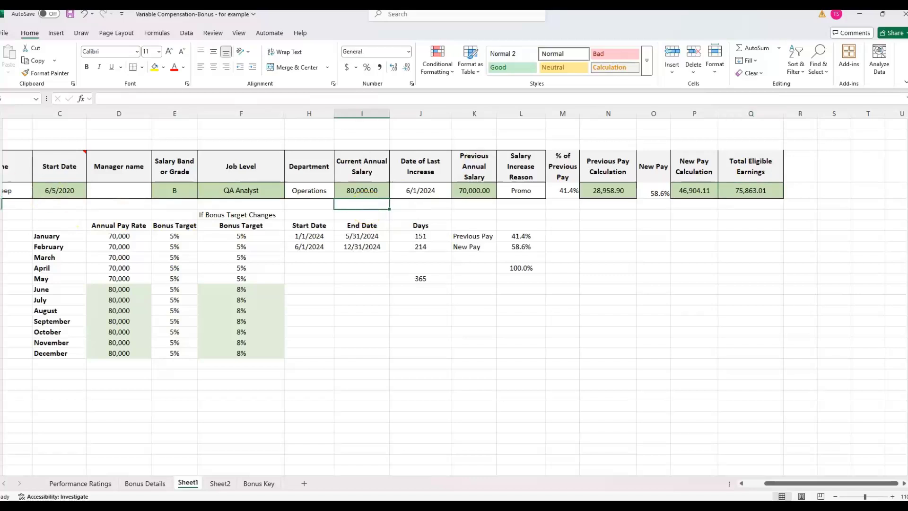
pyautogui.write('=')
pyautogui.press('Up')
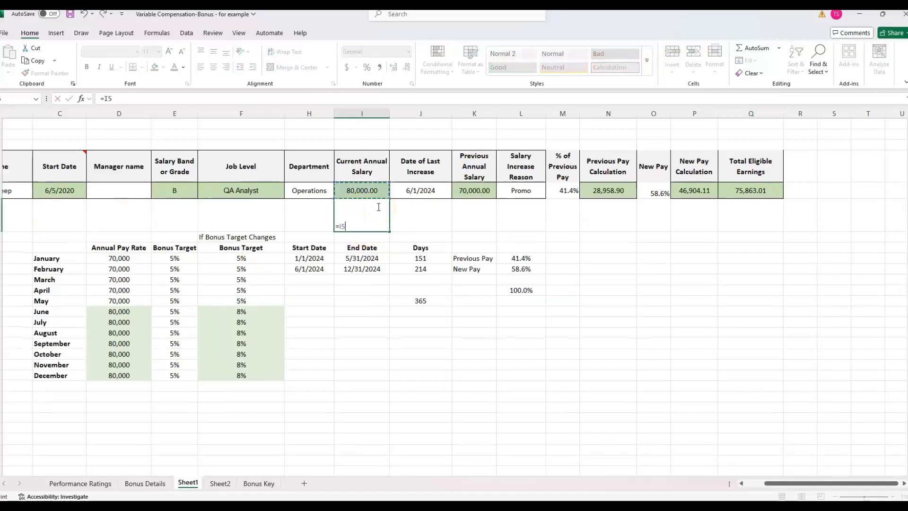
pyautogui.write('*')
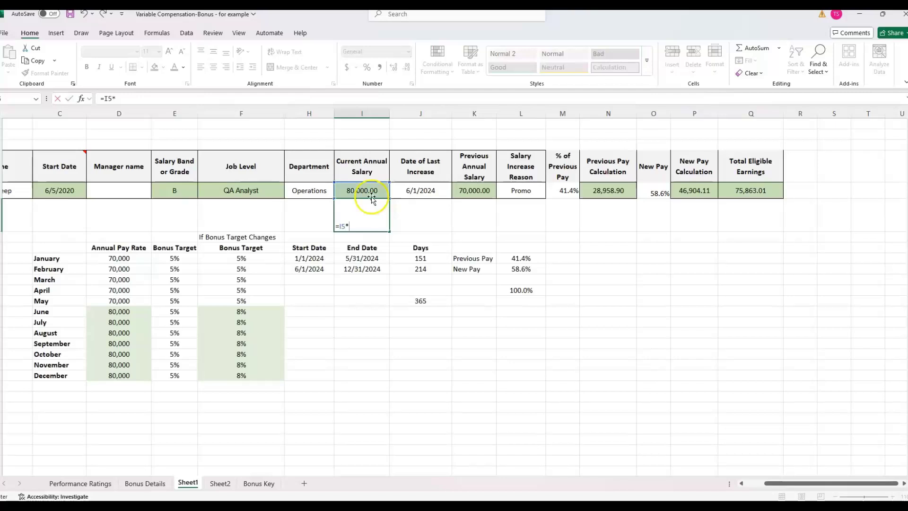
pyautogui.click(179, 258)
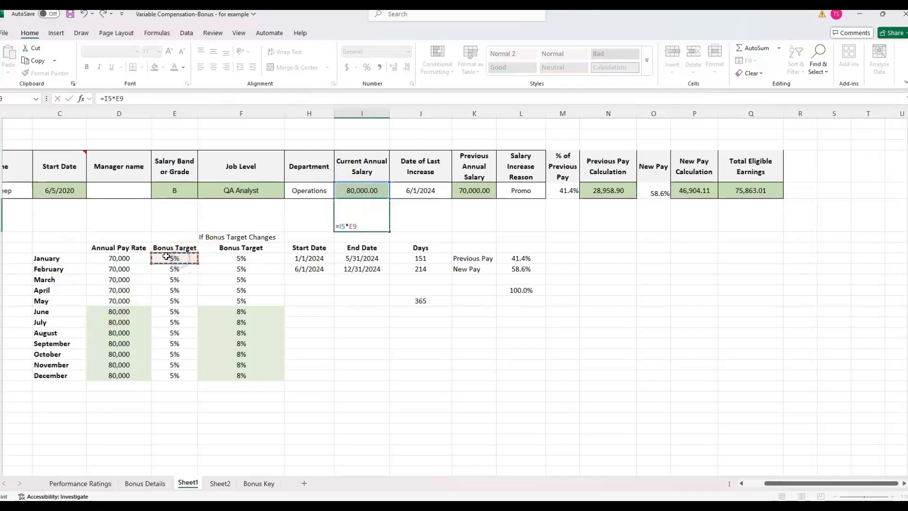
pyautogui.press('Return')
pyautogui.press('Up')
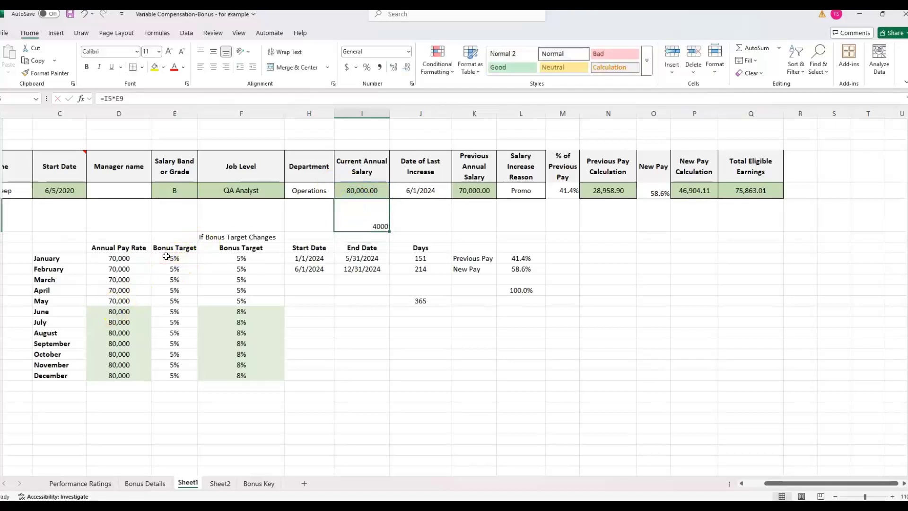
pyautogui.hotkey('ctrl', 'c')
# Calculate the previous-salary bonus in K6 as =K5*E9, giving 3500
pyautogui.press('Right')
pyautogui.press('Right')
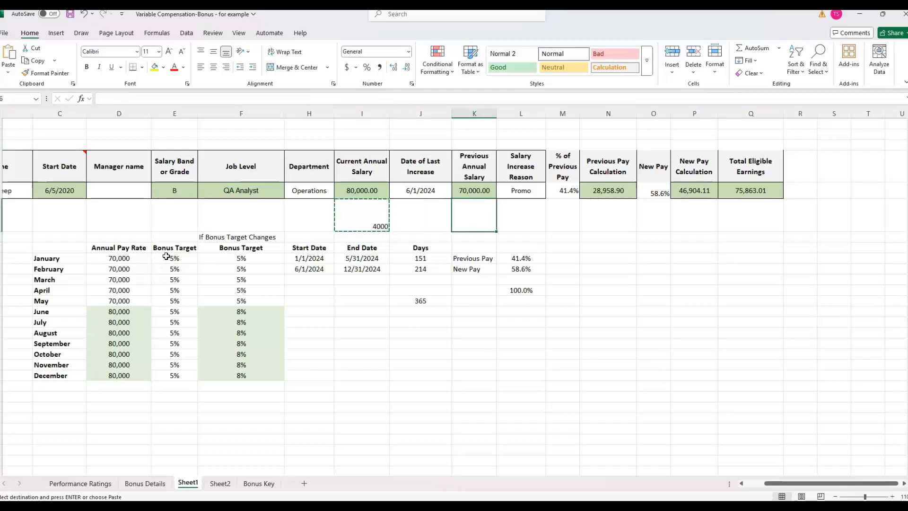
pyautogui.write('=')
pyautogui.press('Up')
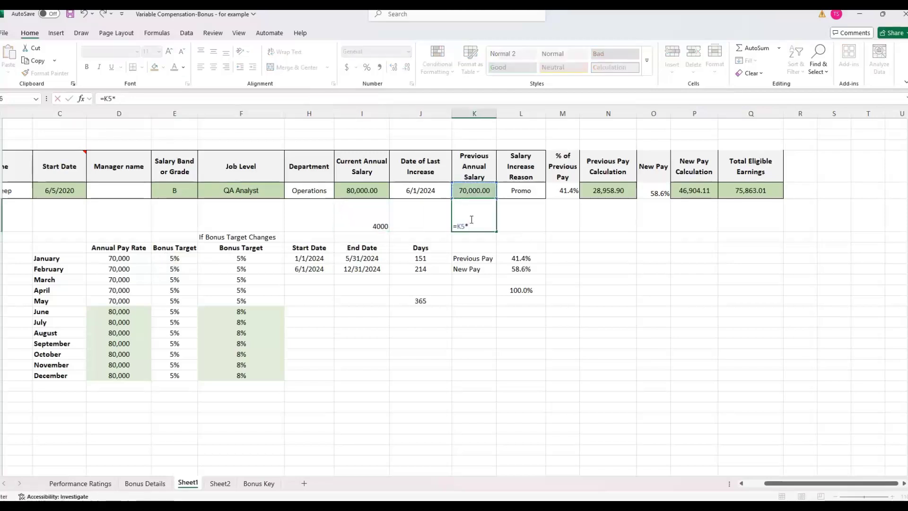
pyautogui.write('*')
pyautogui.click(169, 260)
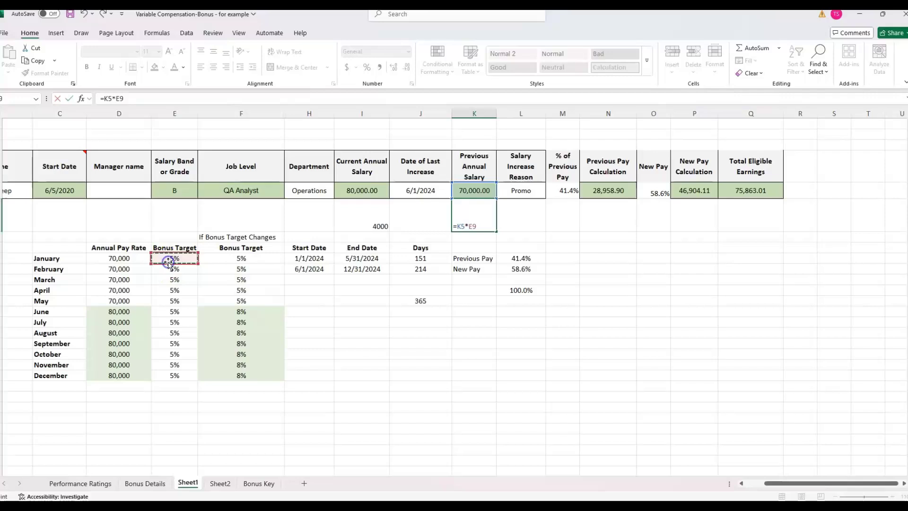
pyautogui.press('Return')
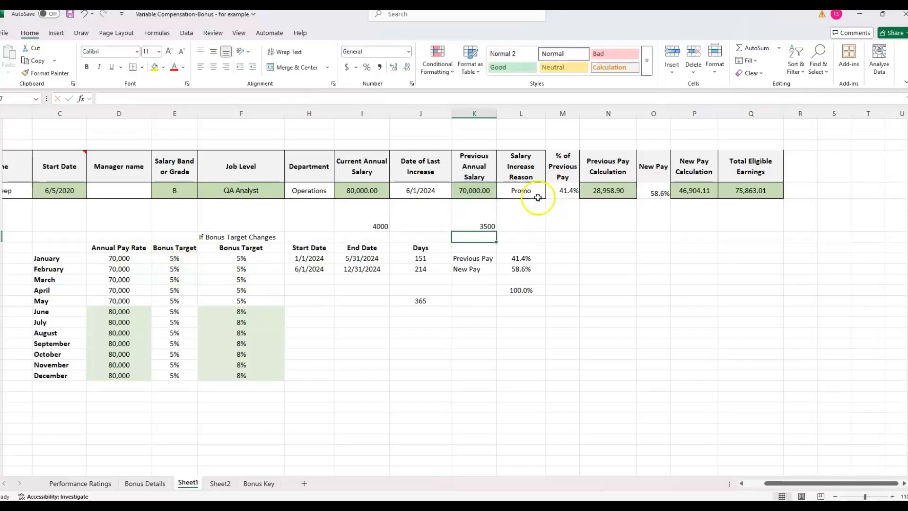
# Centre the 4000 and 3500 bonus figures vertically and horizontally in their cells
pyautogui.moveTo(477, 218); pyautogui.dragTo(364, 220)
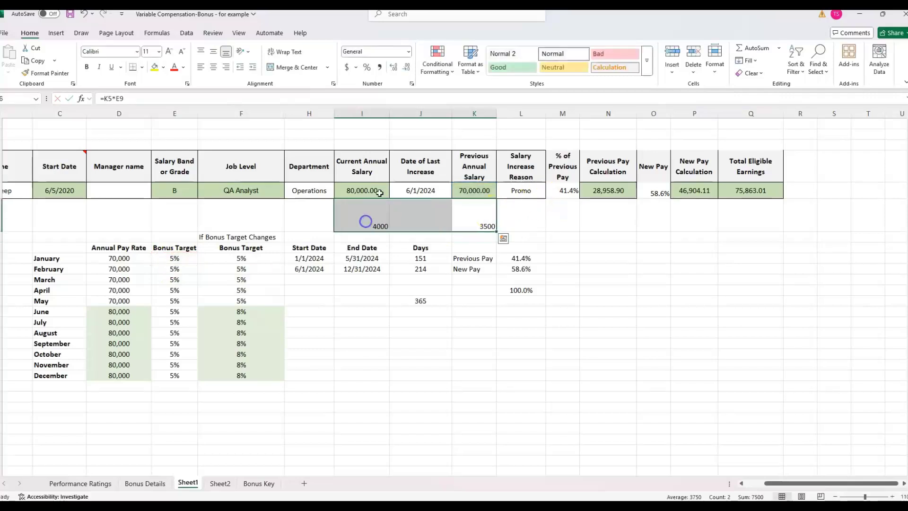
pyautogui.click(212, 52)
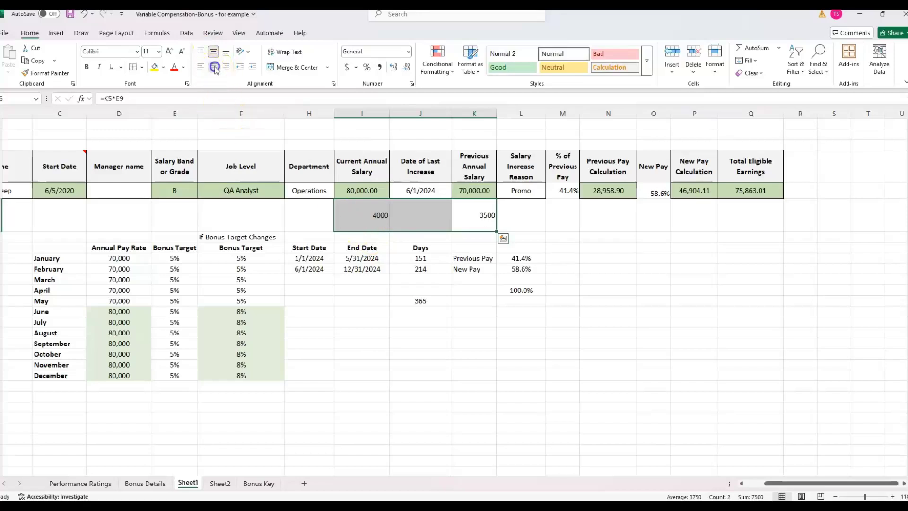
pyautogui.click(214, 67)
pyautogui.click(365, 201)
# Enter =Q5*E9 in Q6 to get the total bonus target
pyautogui.click(761, 221)
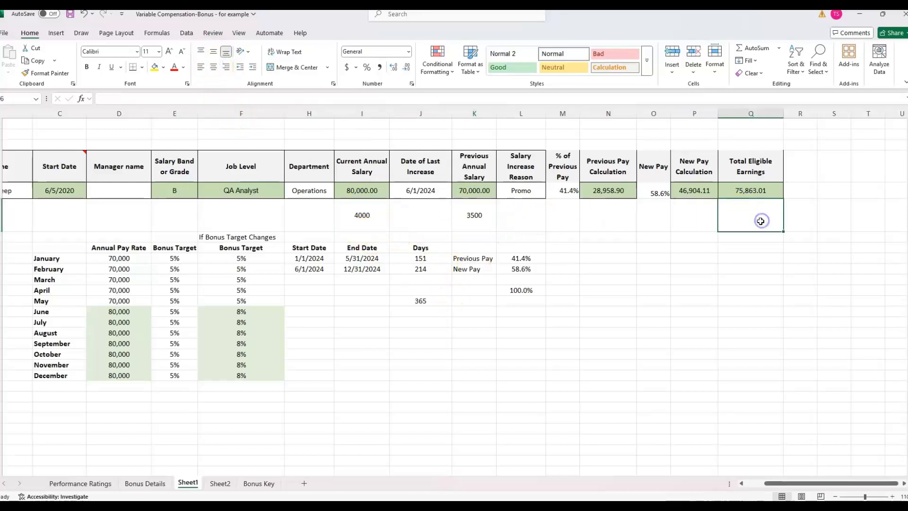
pyautogui.write('=')
pyautogui.press('Up')
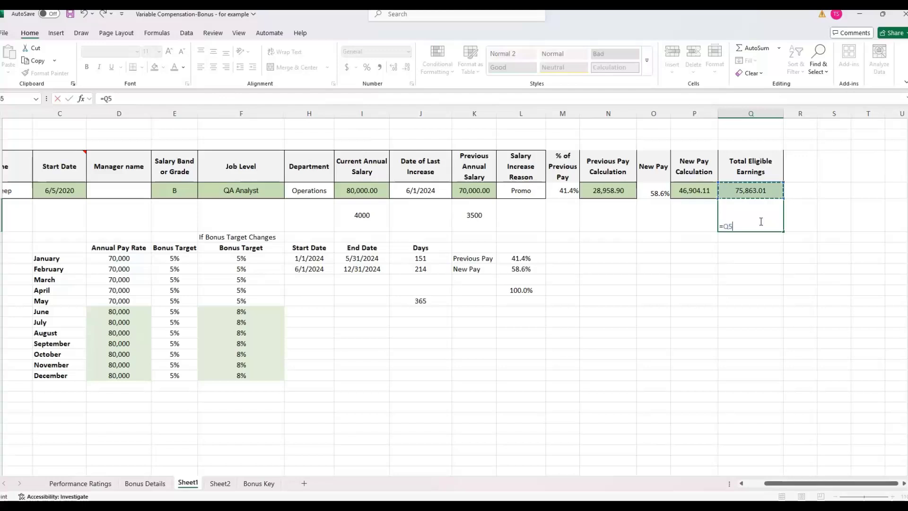
pyautogui.write('*')
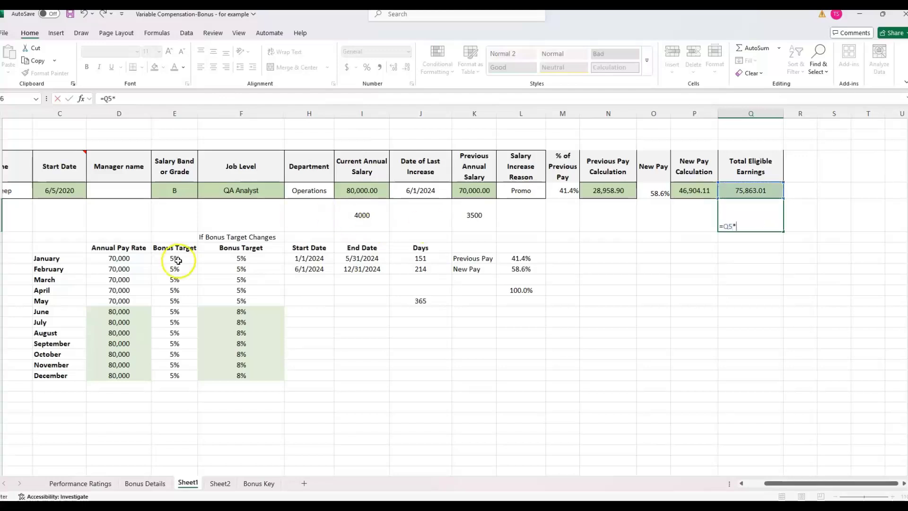
pyautogui.click(174, 259)
pyautogui.press('Return')
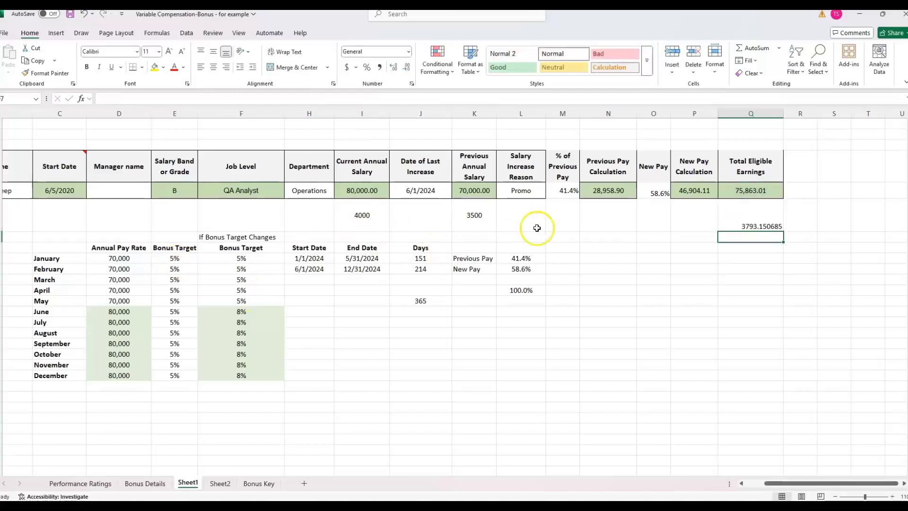
# Middle-align Q6 and give it Q5's green number format, showing 3,793.15
pyautogui.click(739, 219)
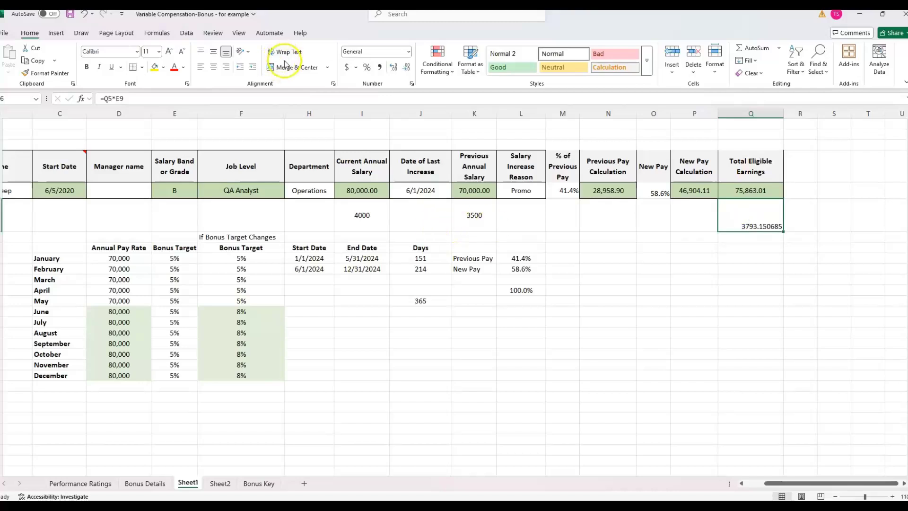
pyautogui.click(213, 52)
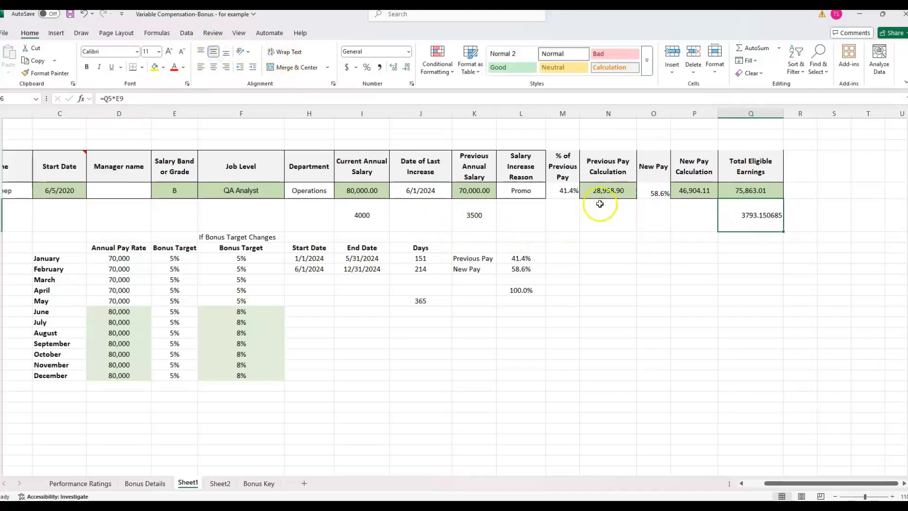
pyautogui.click(748, 191)
pyautogui.click(45, 72)
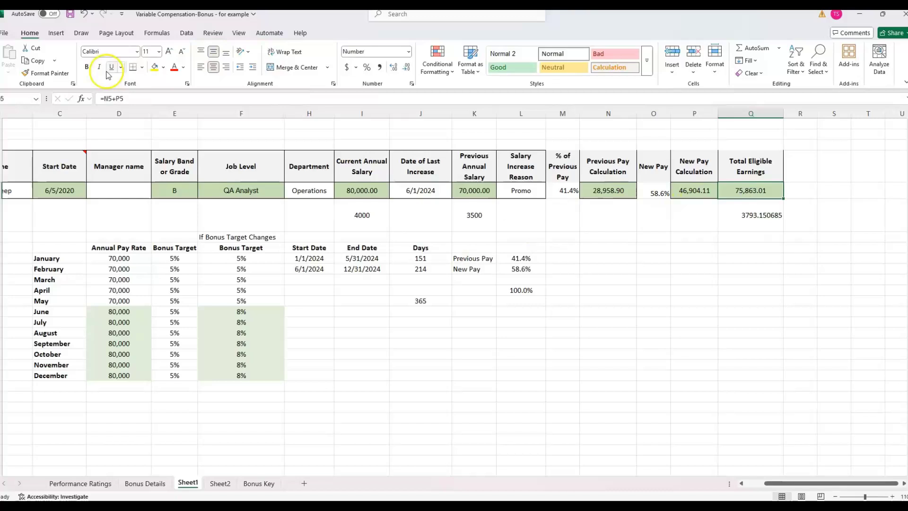
pyautogui.click(750, 215)
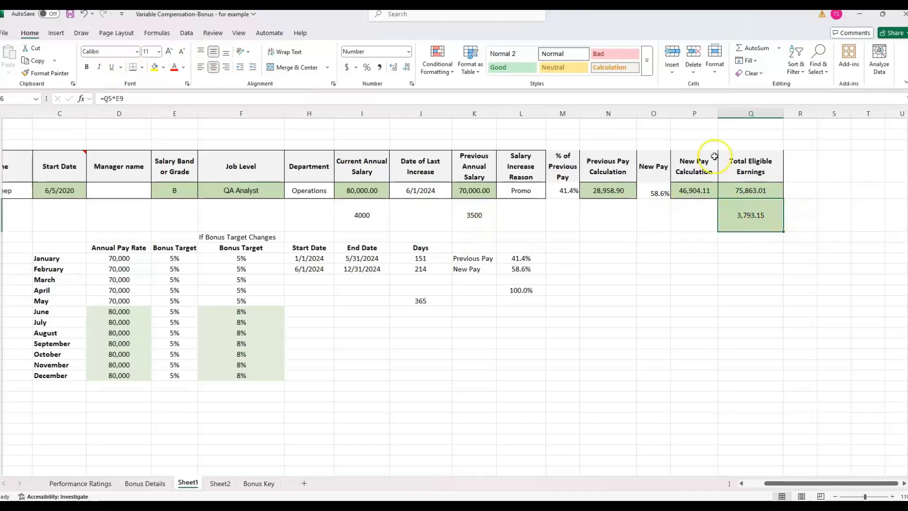
pyautogui.click(407, 189)
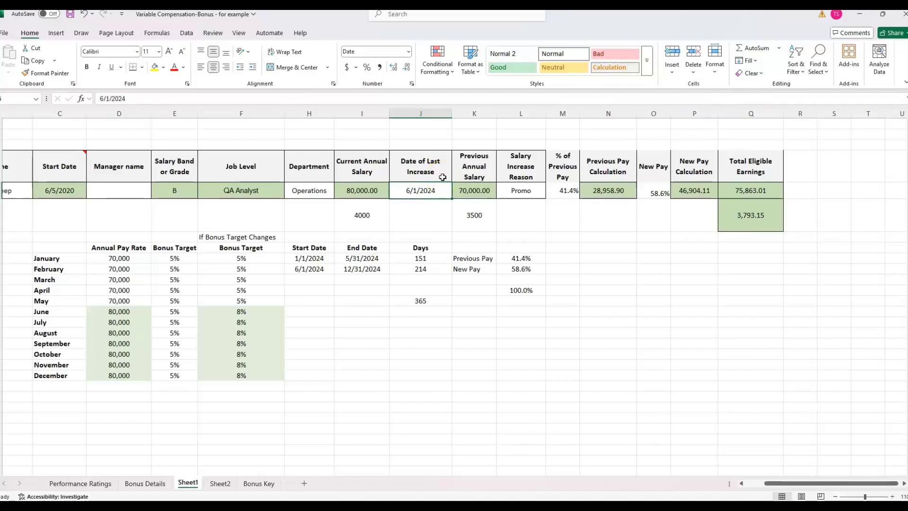
# Change the Date of Last Increase in J5 to 6/15/2024, then to 10/1/2024, recalculating the bonus to 3,626.03
pyautogui.write('6')
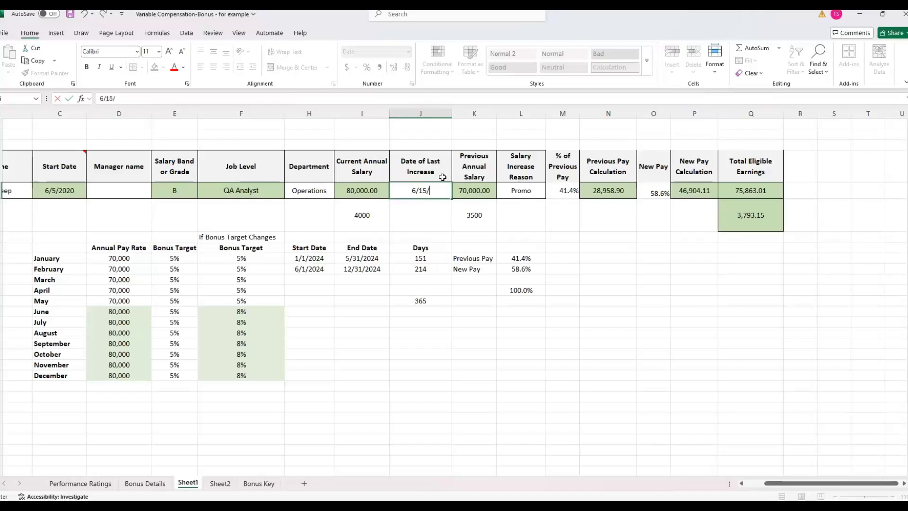
pyautogui.press('Return')
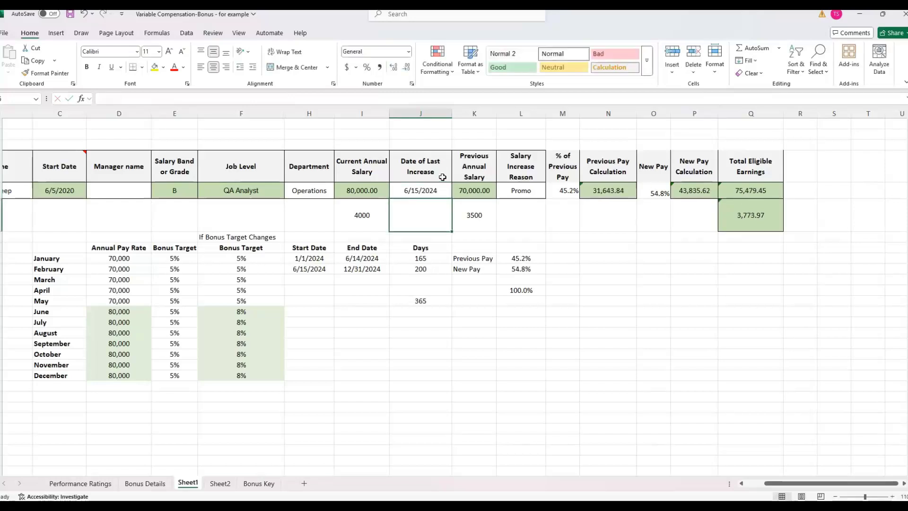
pyautogui.press('Up')
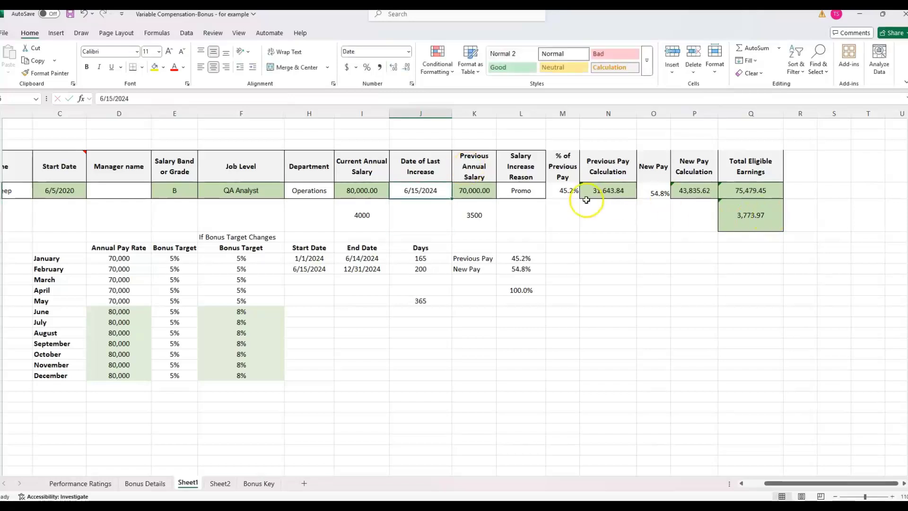
pyautogui.click(521, 268)
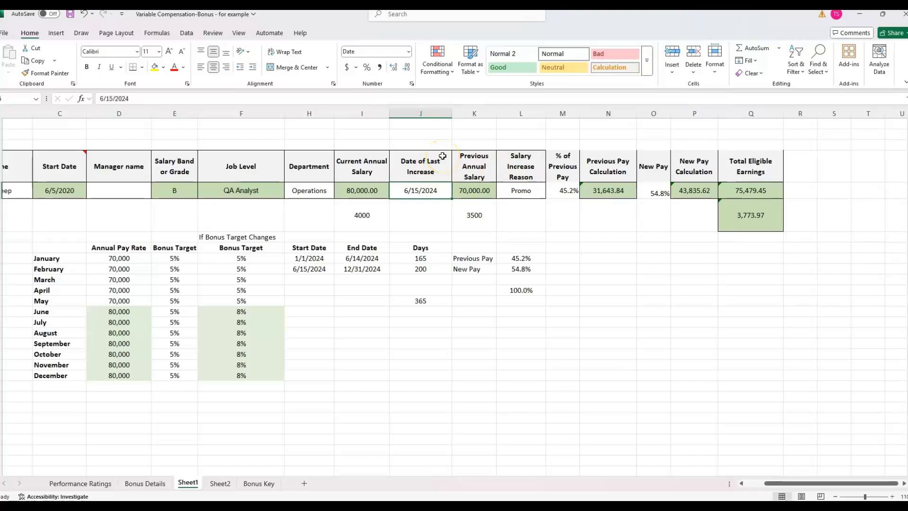
pyautogui.write('10')
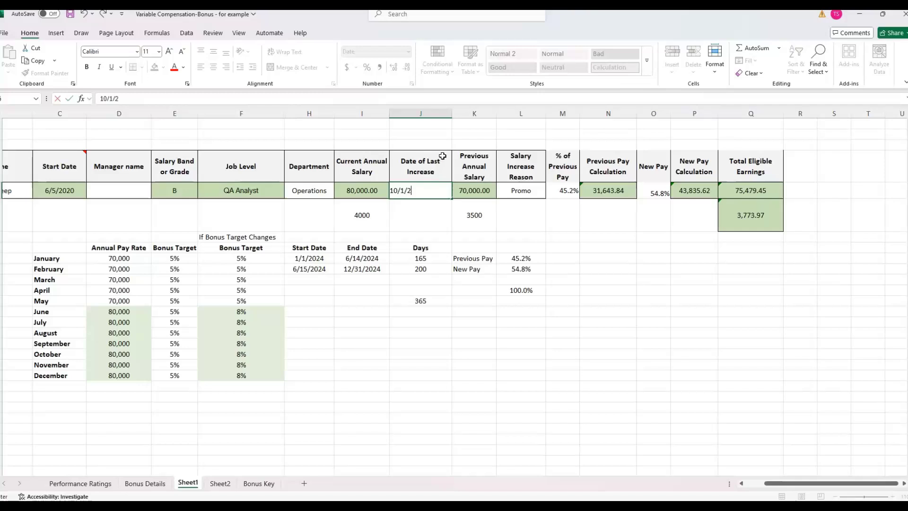
pyautogui.hotkey('ctrl', 'Return')
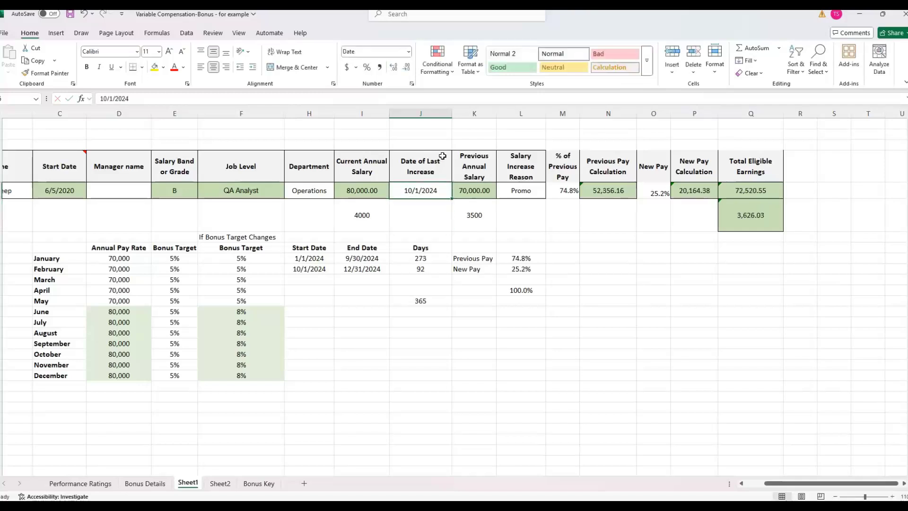
pyautogui.click(766, 226)
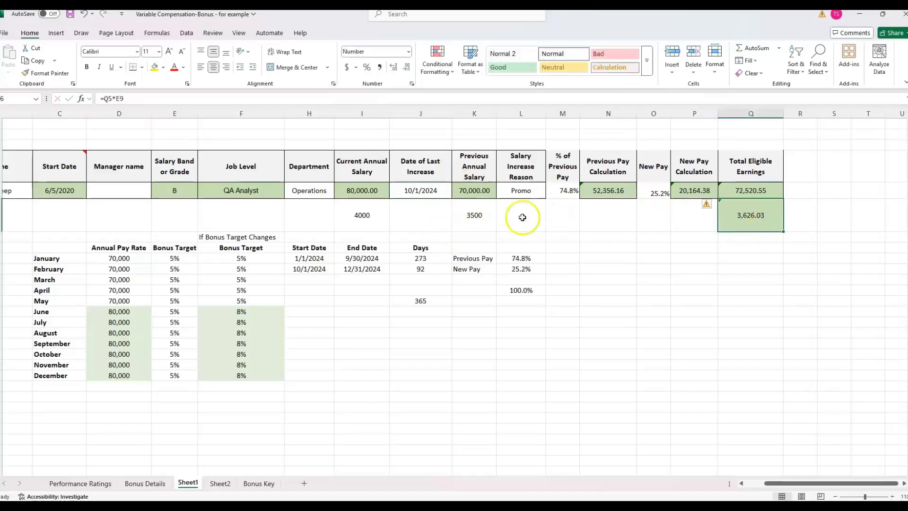
# Copy the Total Eligible Earnings total from Sheet1
pyautogui.click(705, 289)
pyautogui.click(310, 289)
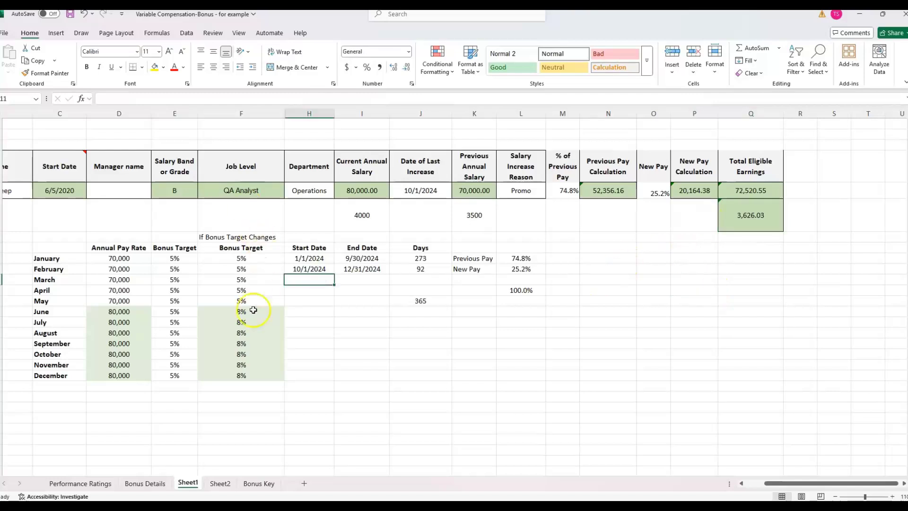
pyautogui.click(152, 288)
pyautogui.moveTo(173, 246); pyautogui.dragTo(166, 373)
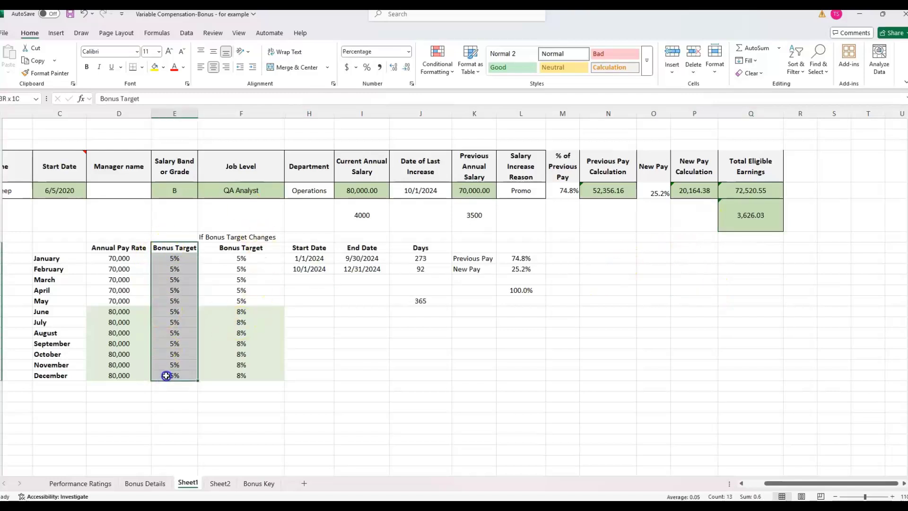
pyautogui.click(757, 190)
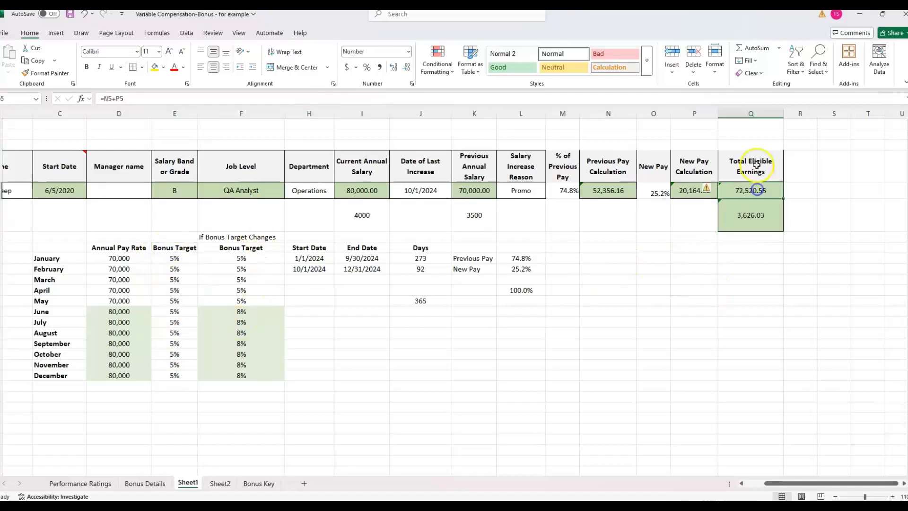
pyautogui.rightClick(765, 192)
pyautogui.click(807, 229)
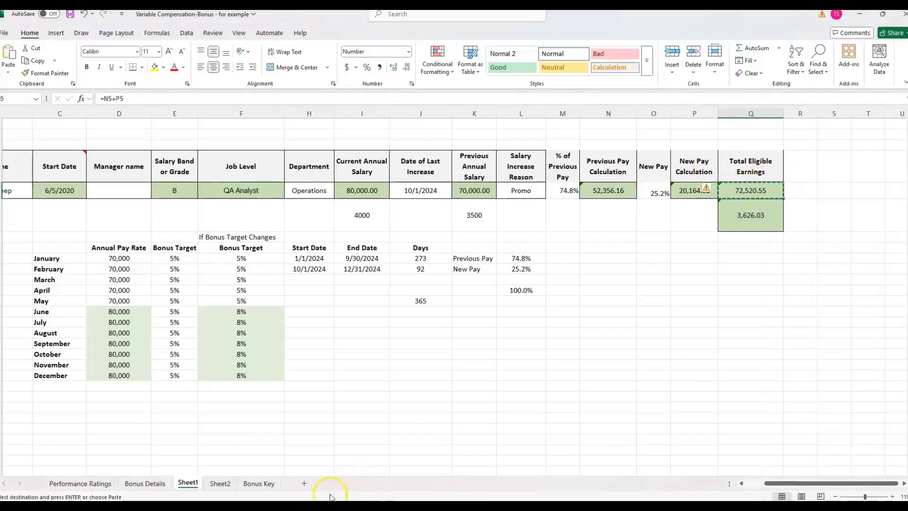
# On Bonus Details, paste the earnings as values and number formats into the Operations employee's Current Annual Salary
pyautogui.click(145, 482)
pyautogui.click(454, 229)
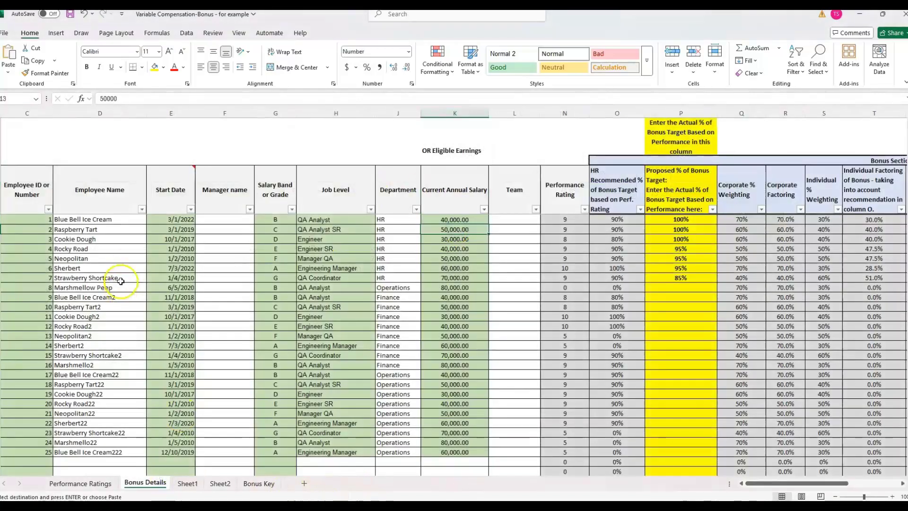
pyautogui.click(121, 280)
pyautogui.click(124, 286)
pyautogui.click(413, 295)
pyautogui.click(453, 287)
pyautogui.hotkey('ctrl', 'v')
pyautogui.rightClick(453, 287)
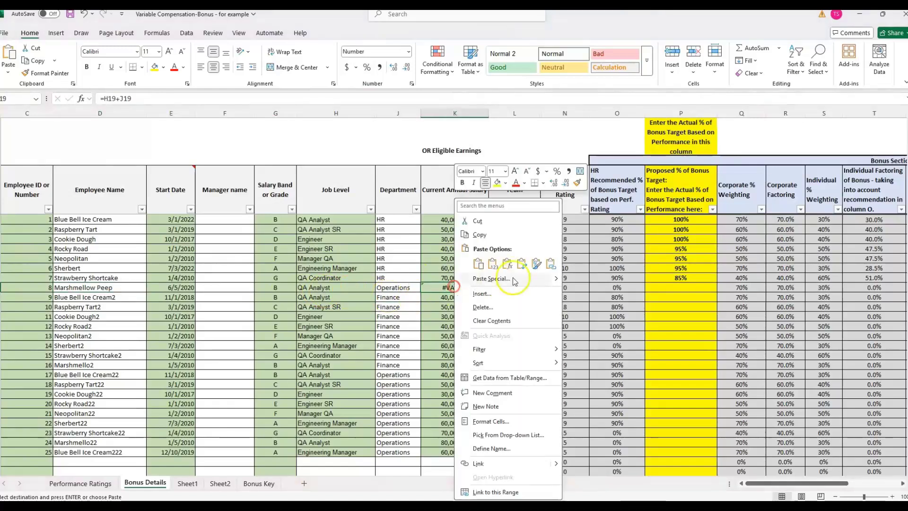
pyautogui.click(490, 279)
pyautogui.click(521, 277)
pyautogui.click(554, 352)
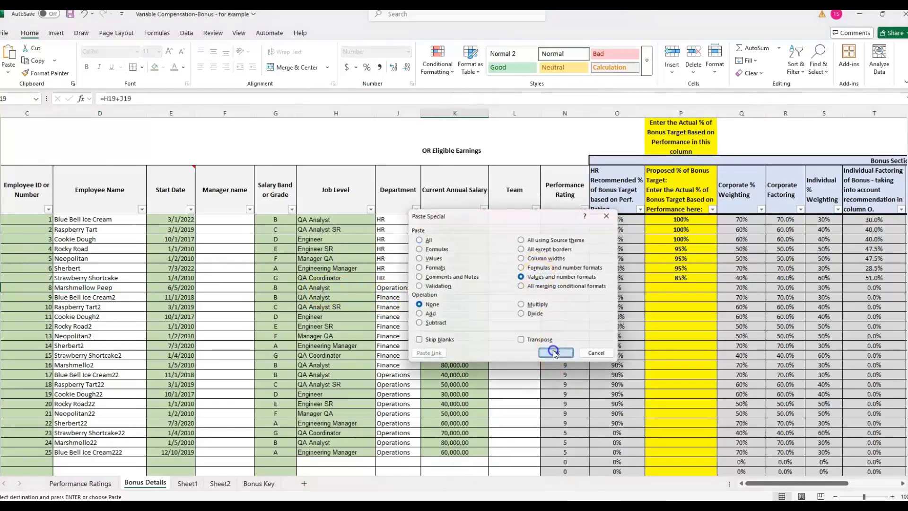
pyautogui.click(893, 496)
pyautogui.click(892, 496)
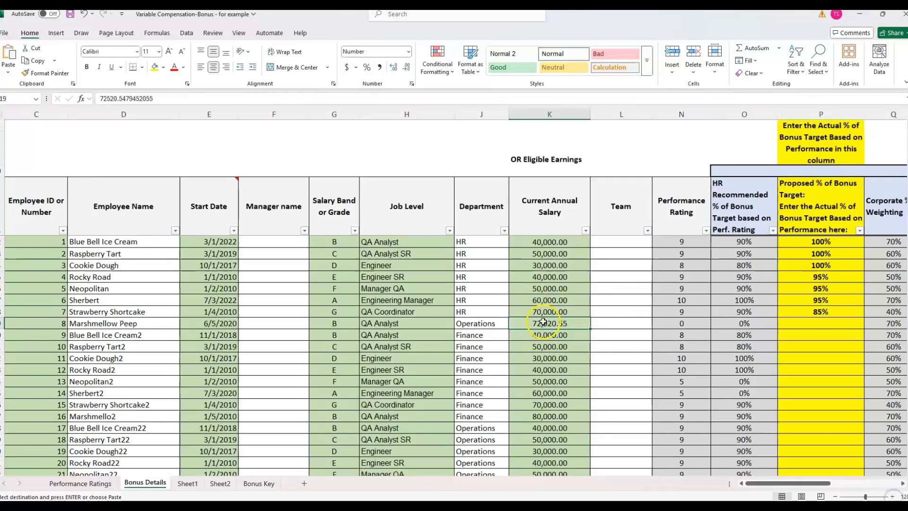
pyautogui.click(76, 312)
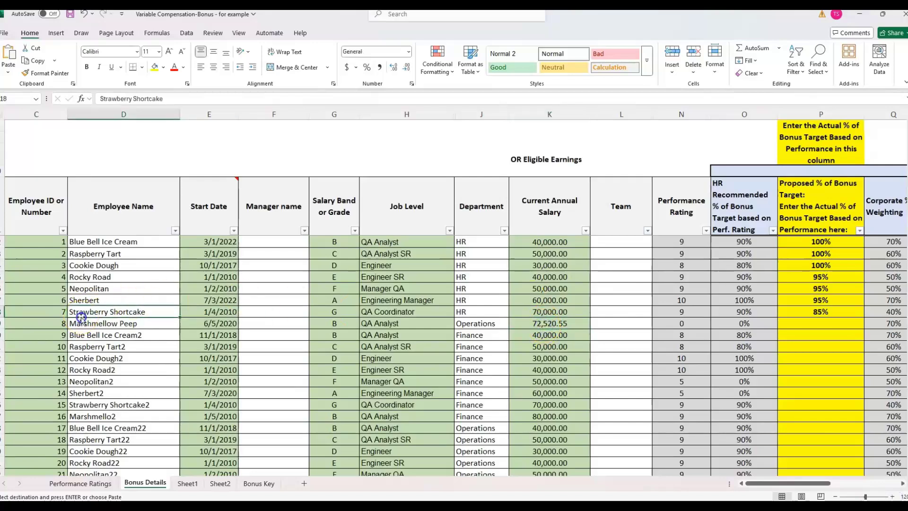
# Check the pasted 72,520.55 salary and enter a 100% proposed bonus target
pyautogui.click(548, 323)
pyautogui.press('Right')
pyautogui.press('Left')
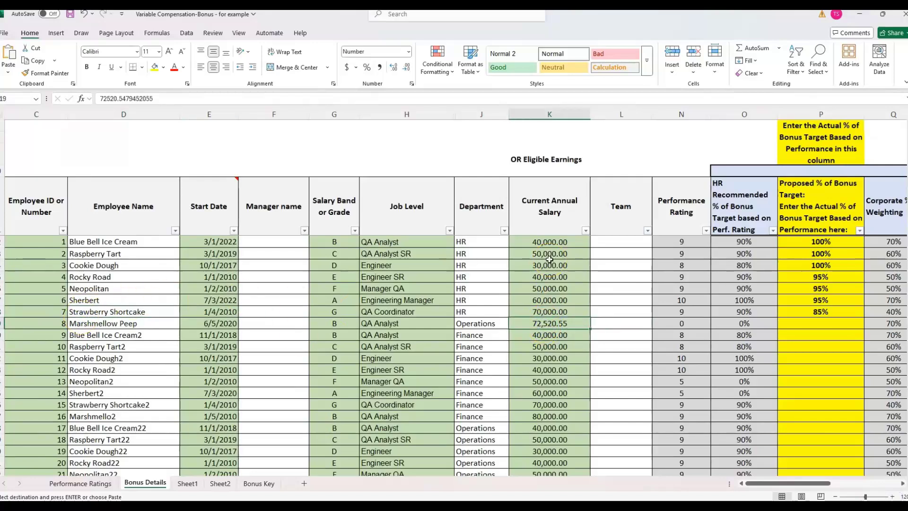
pyautogui.press('Right')
pyautogui.press('Right')
pyautogui.press('Right')
pyautogui.press('Left')
pyautogui.press('Left')
pyautogui.press('Right')
pyautogui.press('Right')
pyautogui.press('Right')
pyautogui.press('Right')
pyautogui.press('Right')
pyautogui.press('Right')
pyautogui.press('Right')
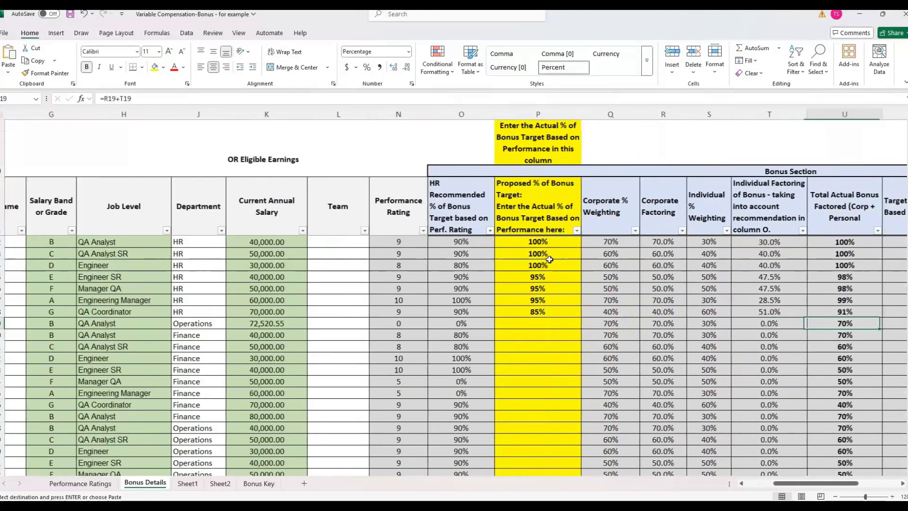
pyautogui.press('Right')
pyautogui.press('Right')
pyautogui.press('Right')
pyautogui.press('Left')
pyautogui.press('Left')
pyautogui.press('Left')
pyautogui.press('Left')
pyautogui.press('Left')
pyautogui.press('Left')
pyautogui.press('Left')
pyautogui.press('Left')
pyautogui.press('Left')
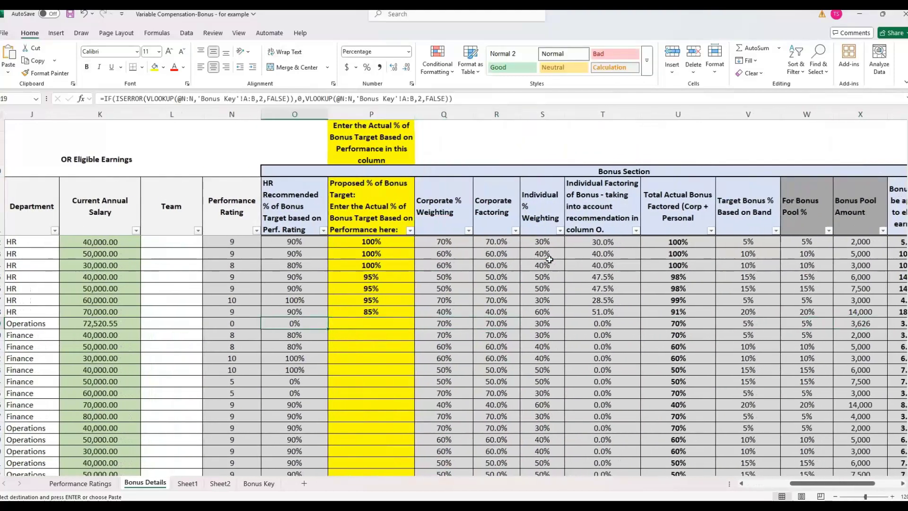
# Review the row's bonus percentage, corporate weighting and payout formulas, then move to Bonus Key
pyautogui.press('Right')
pyautogui.write('100')
pyautogui.press('Return')
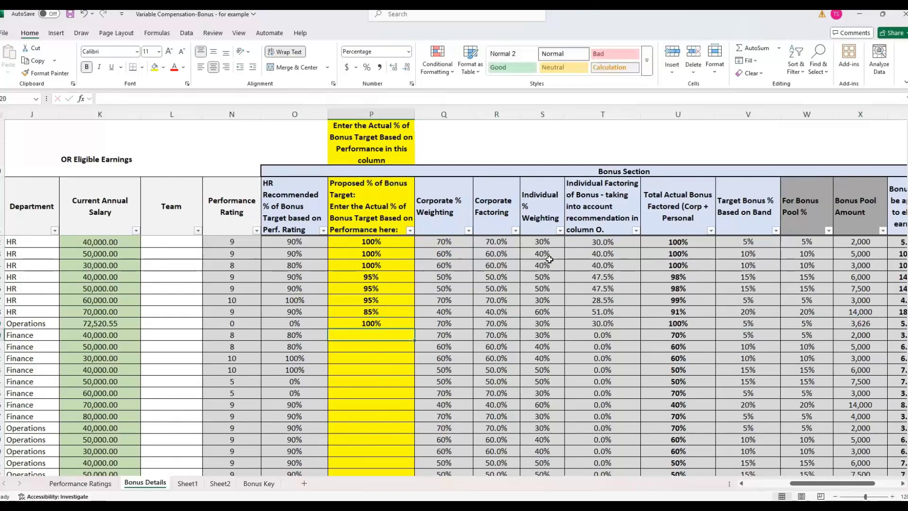
pyautogui.press('Up')
pyautogui.press('Left')
pyautogui.press('Right')
pyautogui.press('Right')
pyautogui.press('Right')
pyautogui.press('Right')
pyautogui.press('Right')
pyautogui.press('Right')
pyautogui.press('Right')
pyautogui.press('Right')
pyautogui.press('Right')
pyautogui.press('Right')
pyautogui.press('Right')
pyautogui.press('Right')
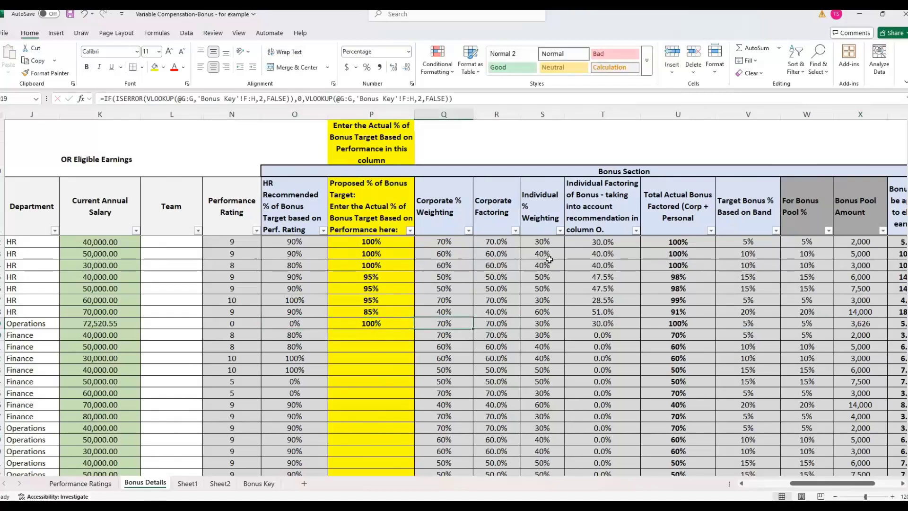
pyautogui.press('Right')
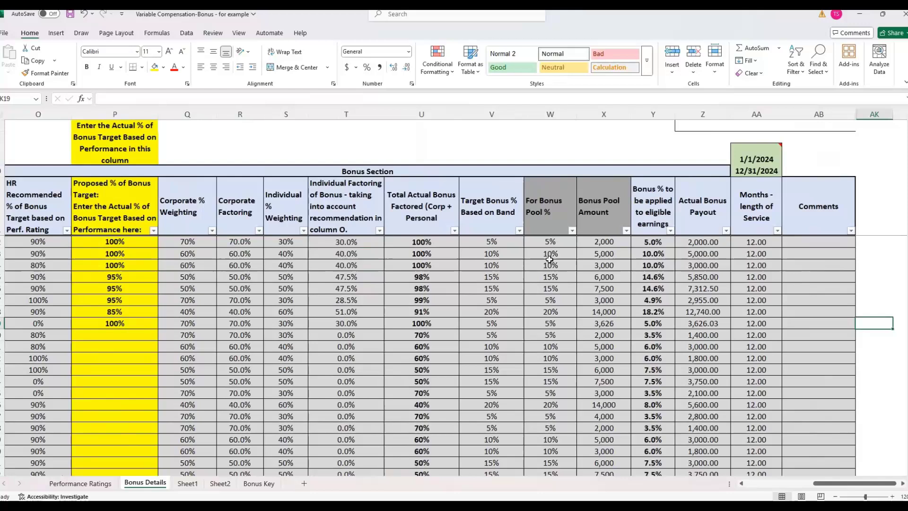
pyautogui.press('Left')
pyautogui.press('Left')
pyautogui.press('Left')
pyautogui.press('Right')
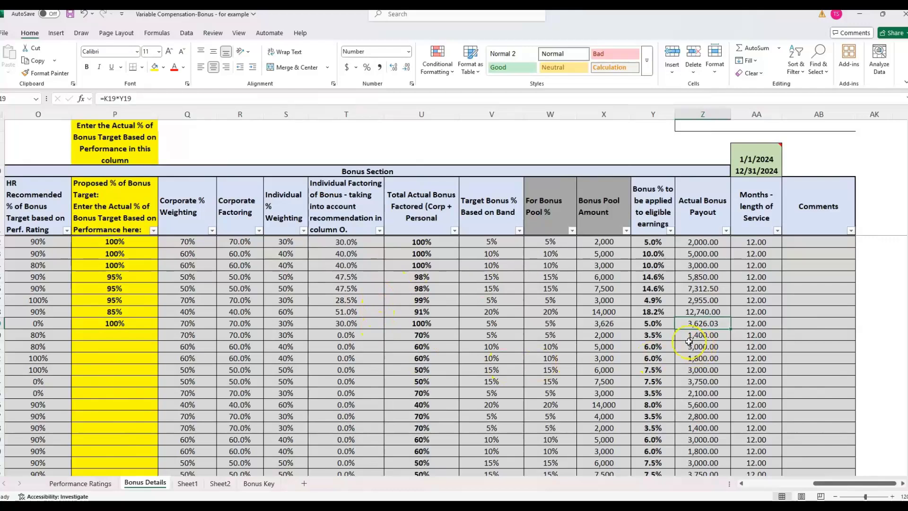
pyautogui.press('Left')
pyautogui.press('Left')
pyautogui.press('Left')
pyautogui.press('Left')
pyautogui.press('Left')
pyautogui.press('Left')
pyautogui.press('Left')
pyautogui.press('Left')
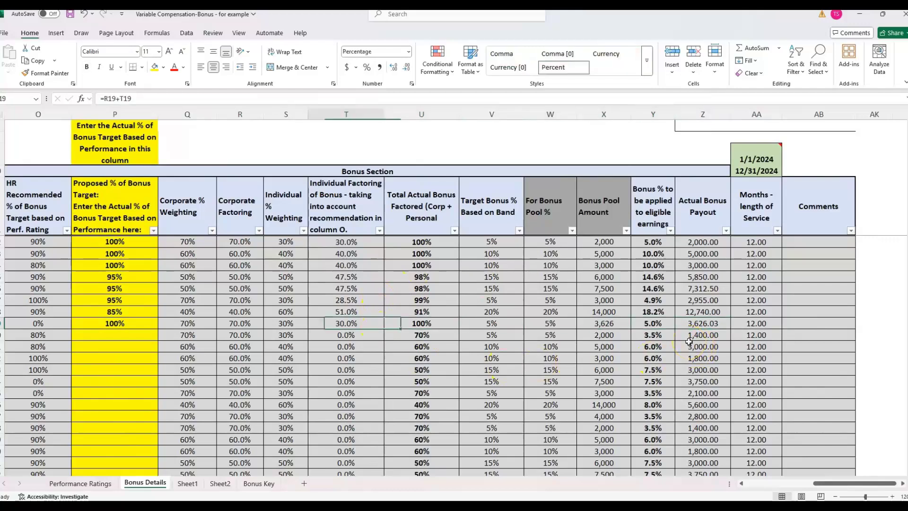
pyautogui.press('Left')
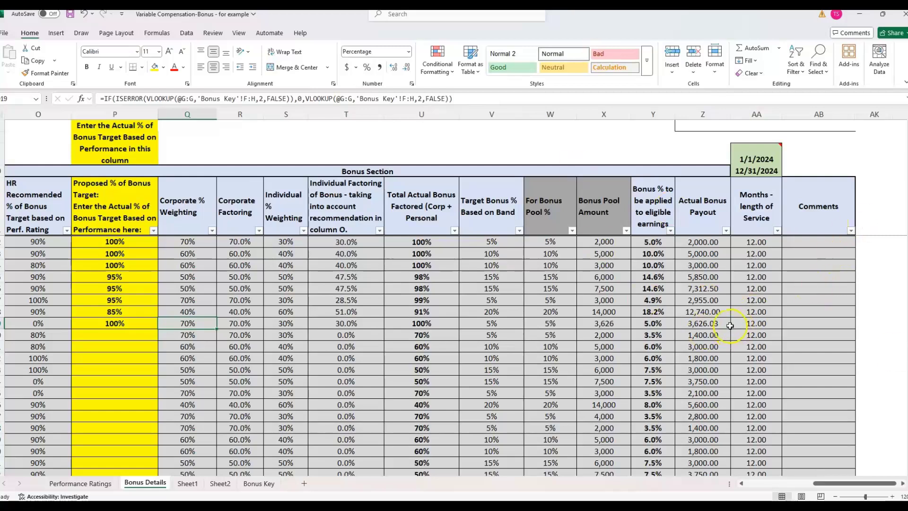
pyautogui.press('Right')
pyautogui.press('Right')
pyautogui.press('Right')
pyautogui.press('Right')
pyautogui.press('Right')
pyautogui.press('Right')
pyautogui.press('Right')
pyautogui.press('Right')
pyautogui.press('Right')
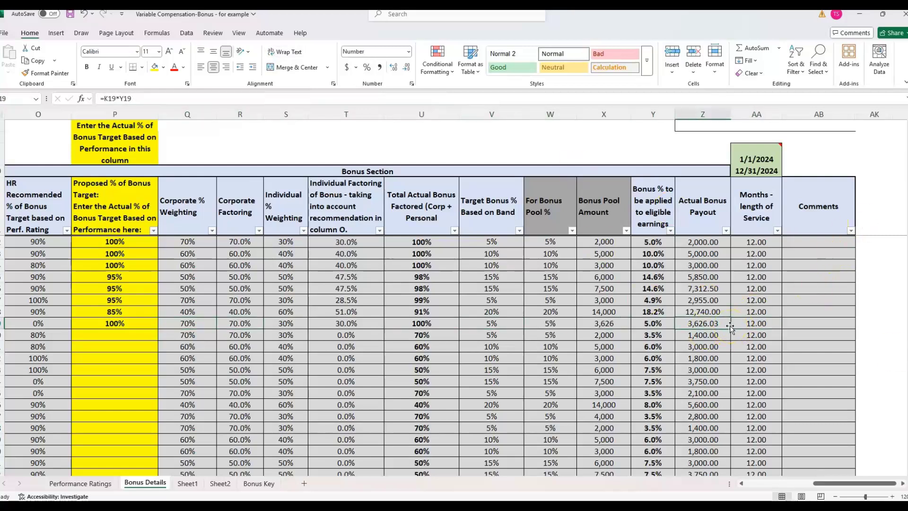
pyautogui.hotkey('ctrl', 'pagedown')
pyautogui.hotkey('ctrl', 'pagedown')
pyautogui.hotkey('ctrl', 'pagedown')
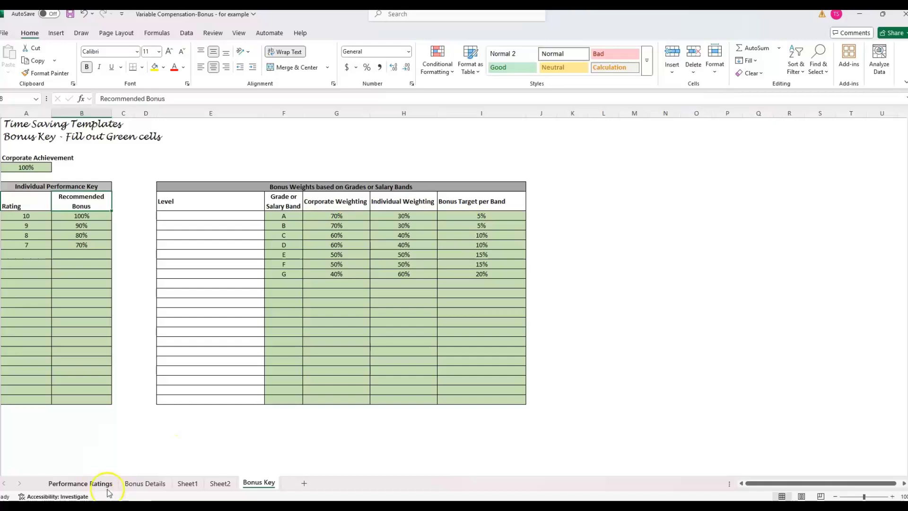
# Go back to Bonus Details, where the Actual Bonus Payout now reads 3,626.03
pyautogui.click(144, 483)
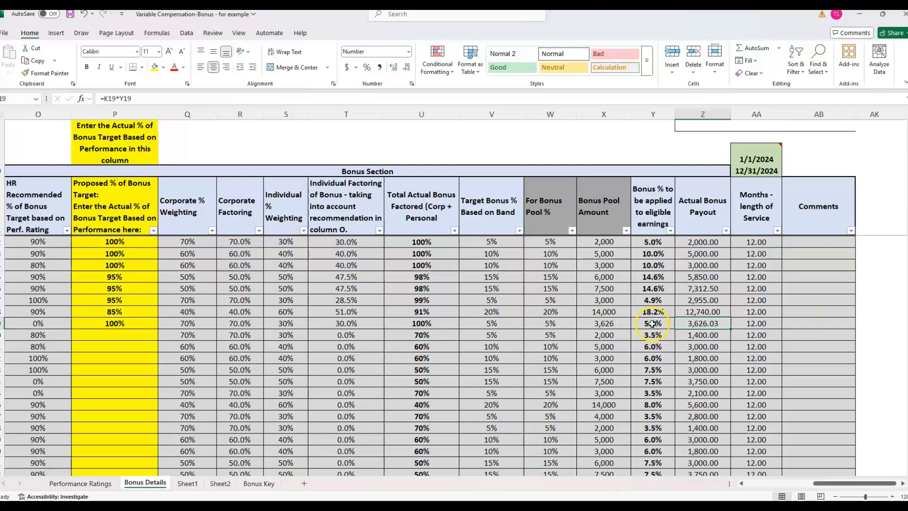
# On Sheet1, review the eligible earnings formula, the 5% and 8% targets, and the 4000 bonus formula
pyautogui.click(182, 484)
pyautogui.click(753, 226)
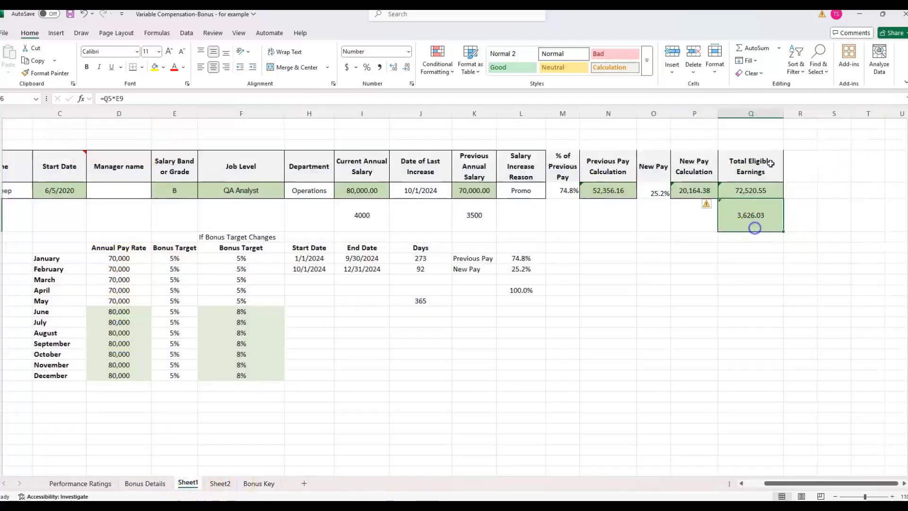
pyautogui.click(757, 189)
pyautogui.click(765, 159)
pyautogui.click(725, 224)
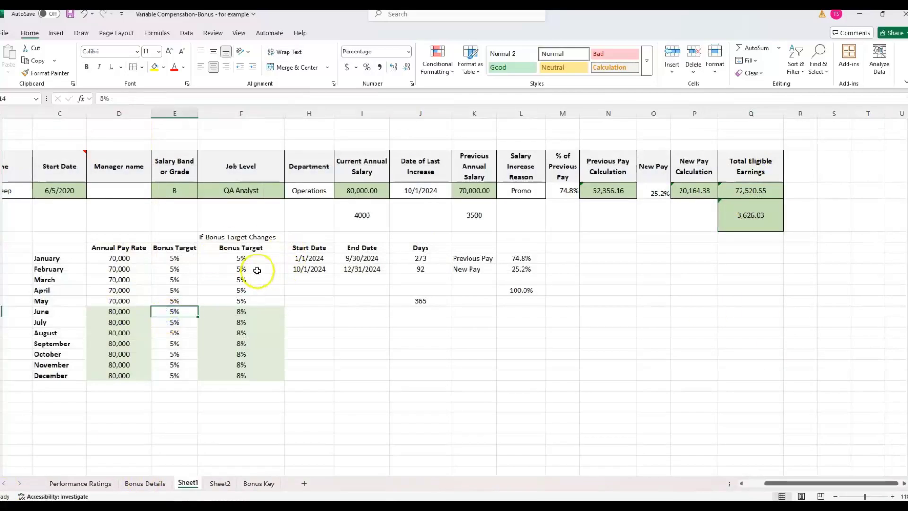
pyautogui.click(256, 269)
pyautogui.click(237, 322)
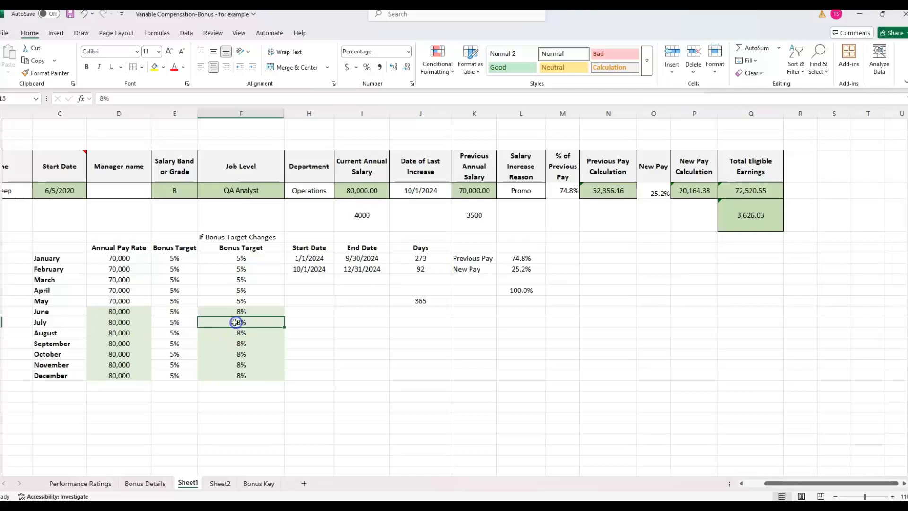
pyautogui.click(380, 202)
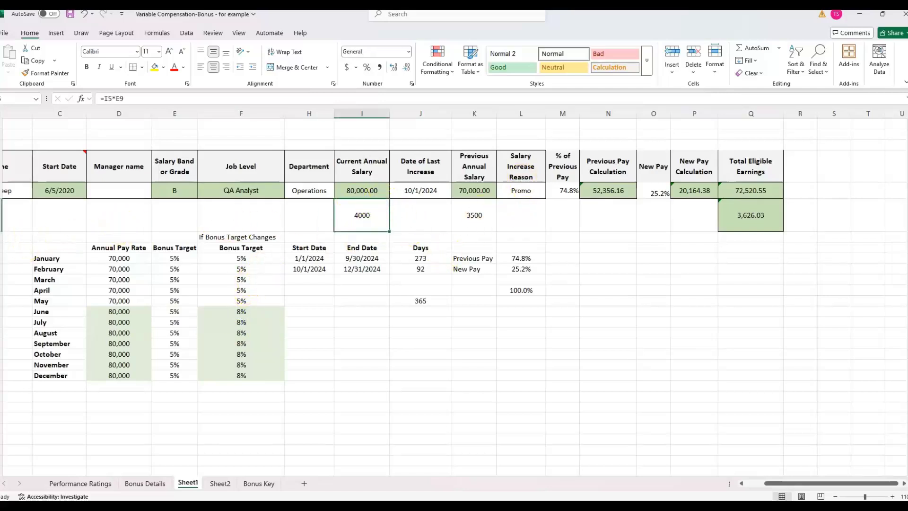
pyautogui.click(29, 236)
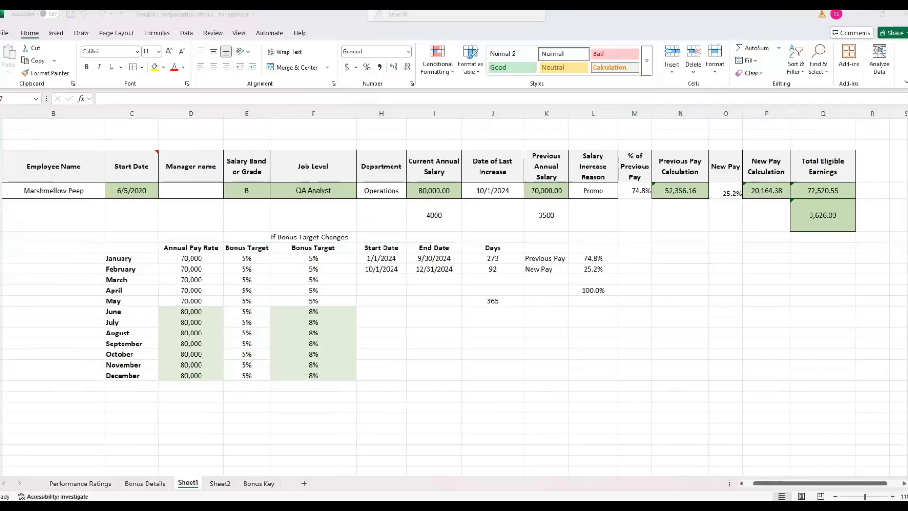
# Insert two blank rows above the bonus target table and shrink the inserted row's height
pyautogui.rightClick(1, 236)
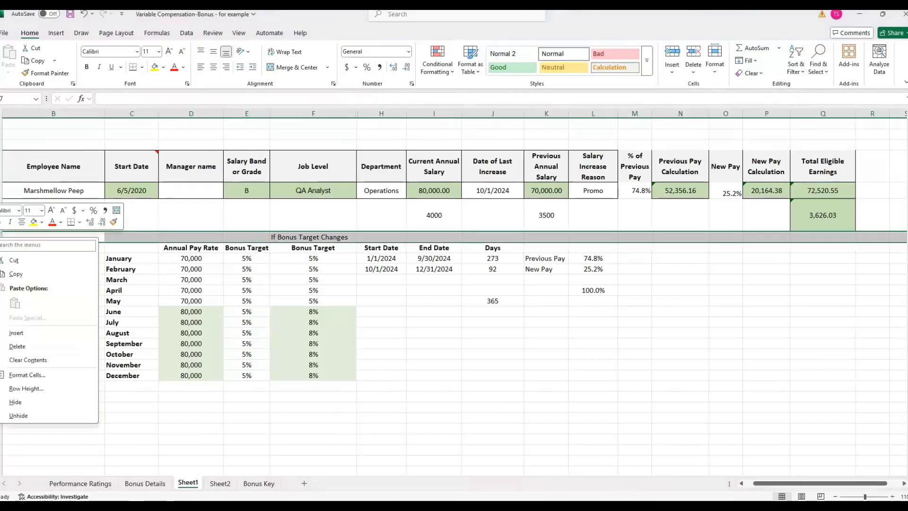
pyautogui.click(72, 330)
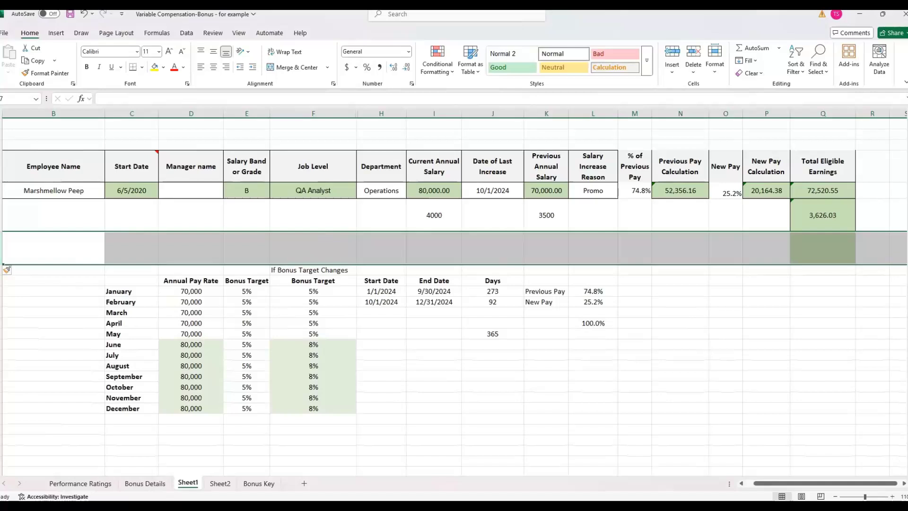
pyautogui.rightClick(1, 270)
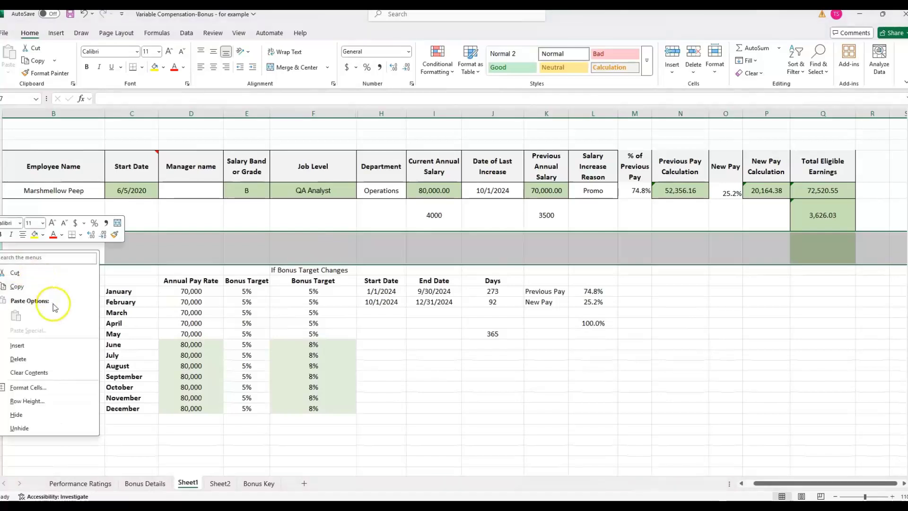
pyautogui.click(52, 345)
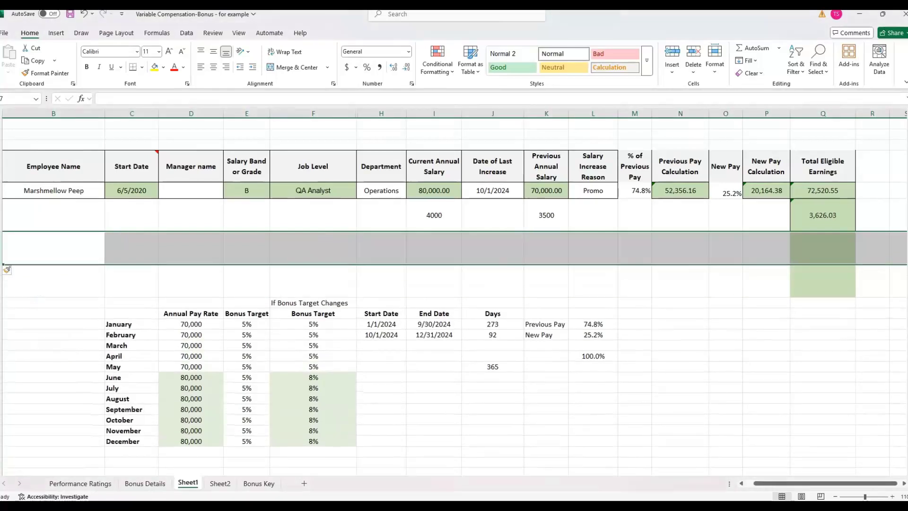
pyautogui.moveTo(7, 265); pyautogui.dragTo(3, 232)
pyautogui.click(432, 213)
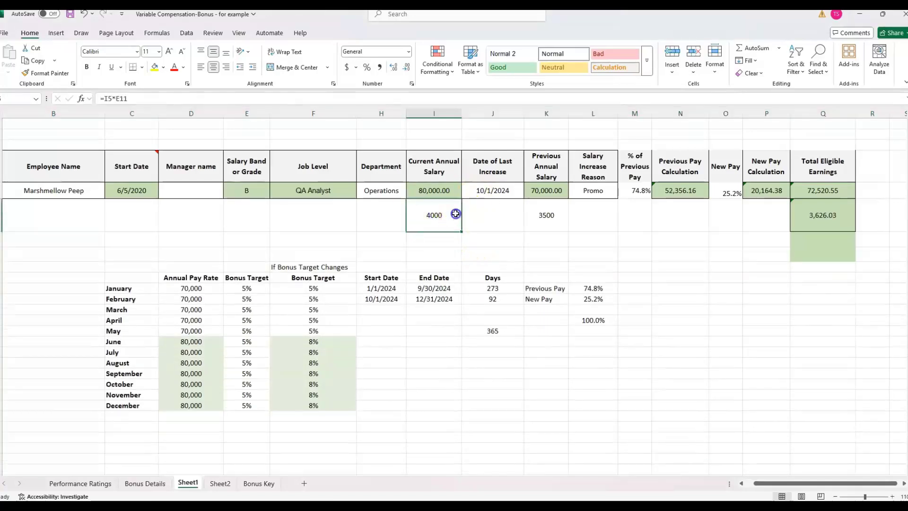
pyautogui.click(446, 250)
pyautogui.click(420, 250)
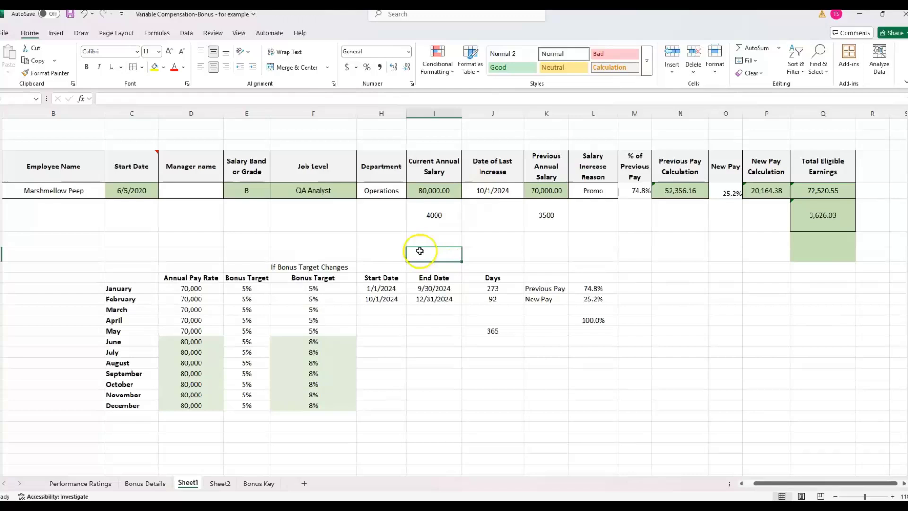
pyautogui.click(442, 238)
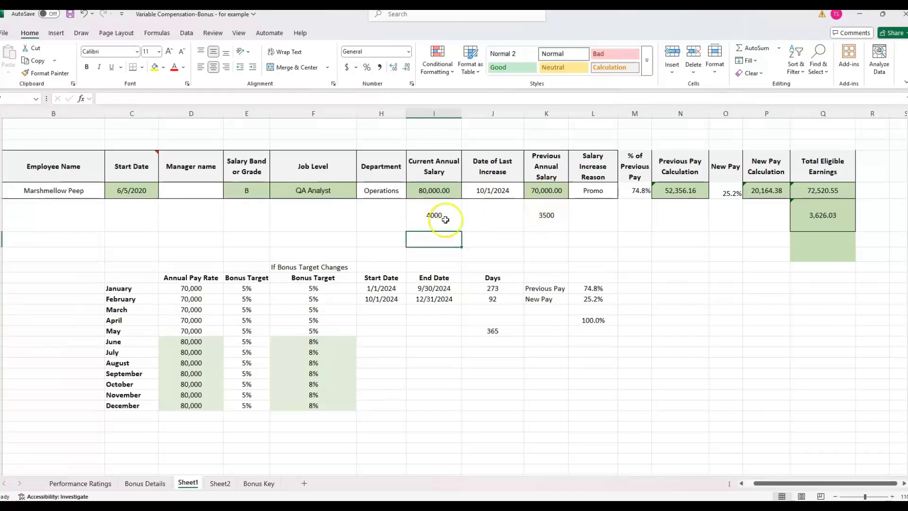
# Label the 4000 figure 'Bonus Target Amount:'
pyautogui.click(394, 205)
pyautogui.write('Bonus')
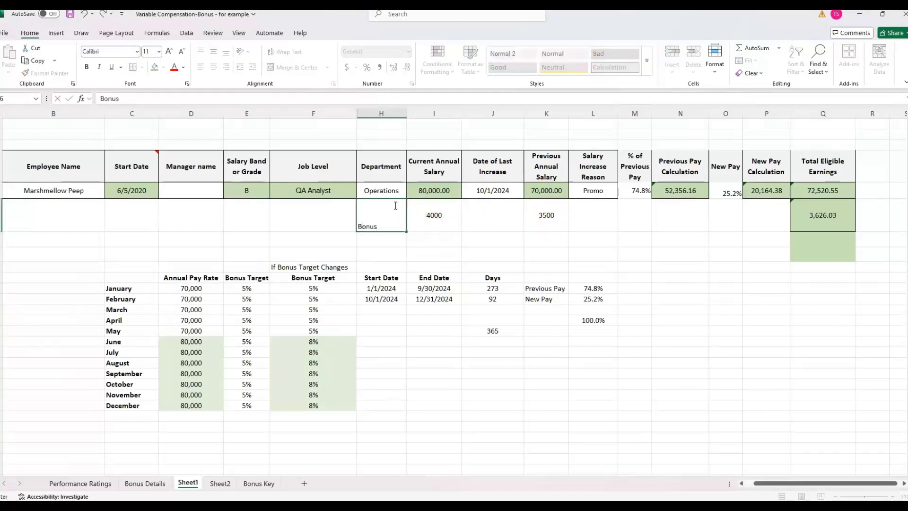
pyautogui.write(' Target Amount:')
pyautogui.press('Tab')
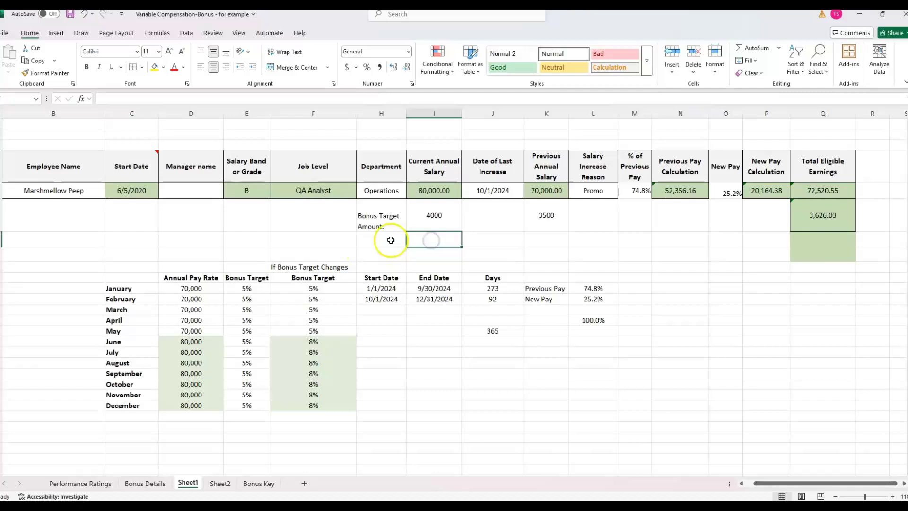
pyautogui.click(342, 212)
# Add the label 'Bonus Target Change:' in the cell beneath it
pyautogui.click(446, 237)
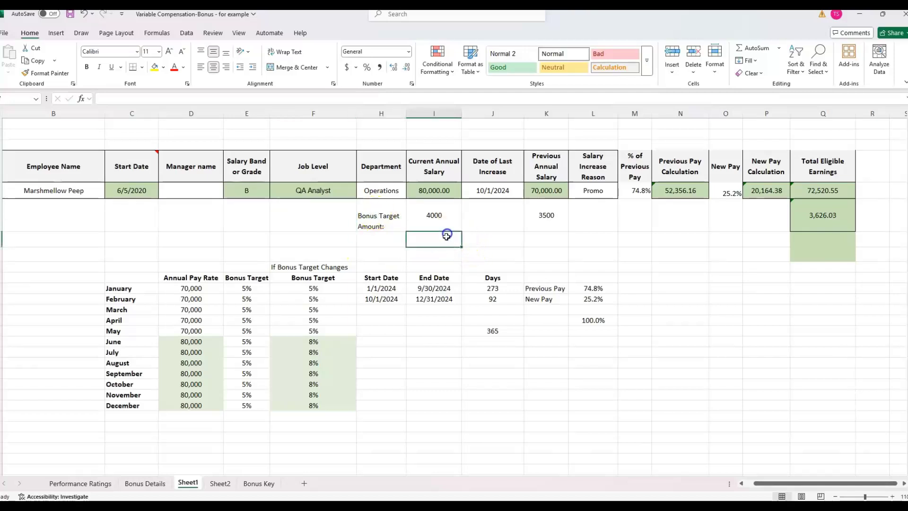
pyautogui.click(381, 242)
pyautogui.write('Bonus Target Change:')
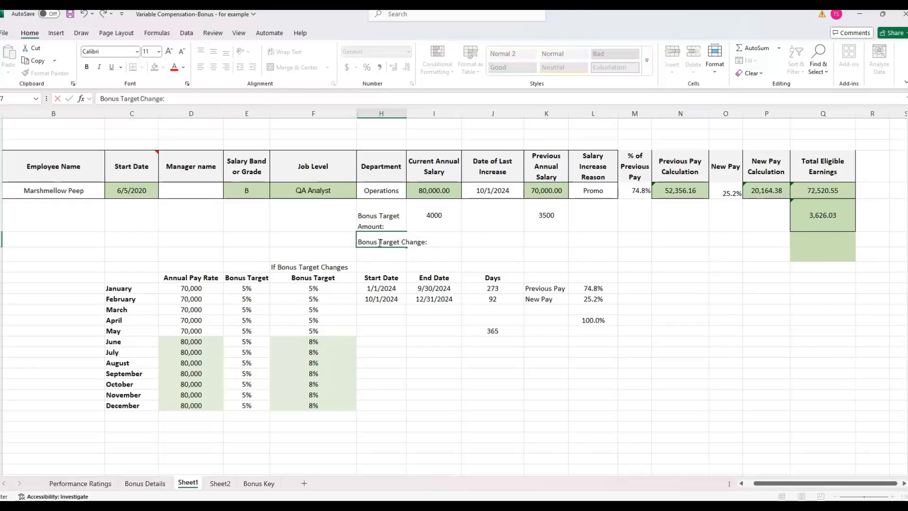
pyautogui.click(439, 247)
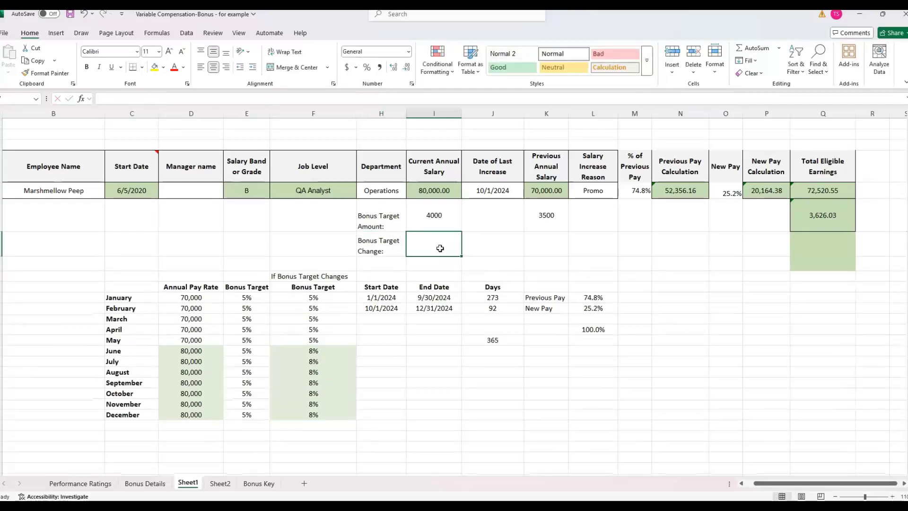
pyautogui.press('Up')
pyautogui.press('Down')
pyautogui.press('Left')
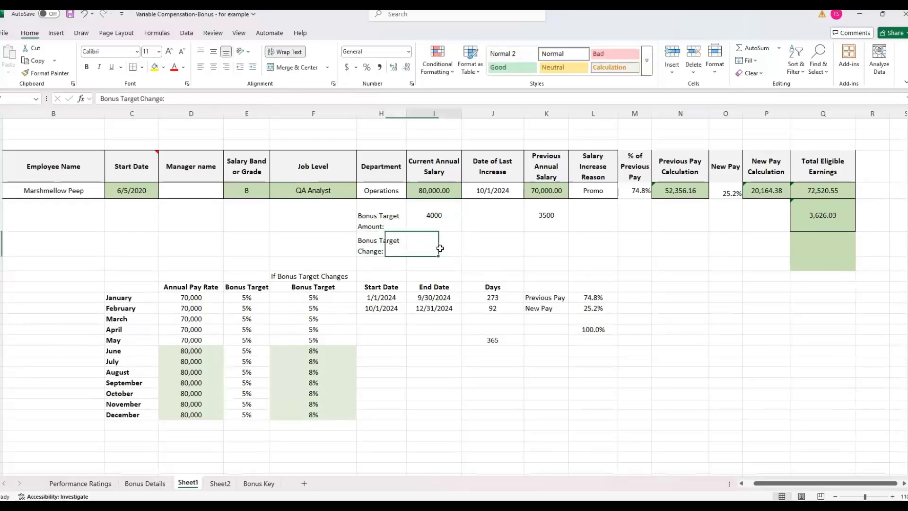
pyautogui.press('Right')
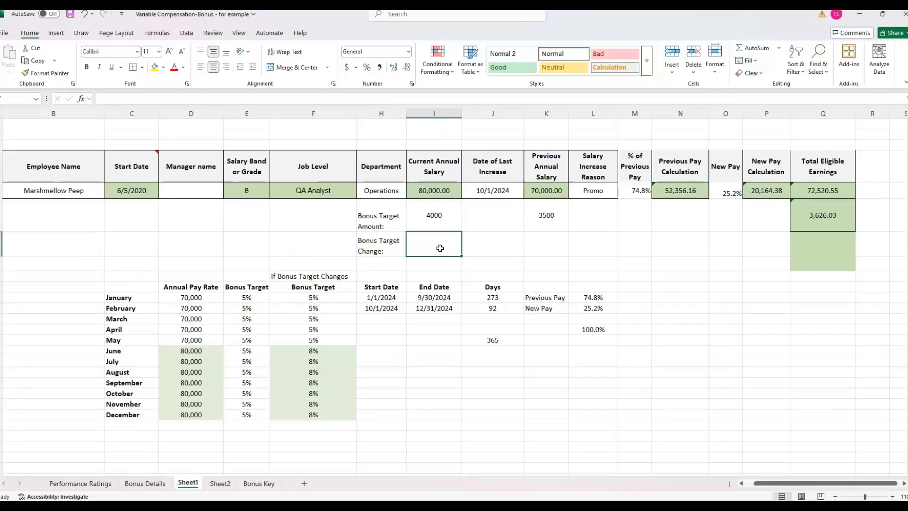
# Enter =I5*F18 as Bonus Target Change, giving 6400 (80,000 × 8%), and verify it
pyautogui.write('=')
pyautogui.press('Up')
pyautogui.press('Up')
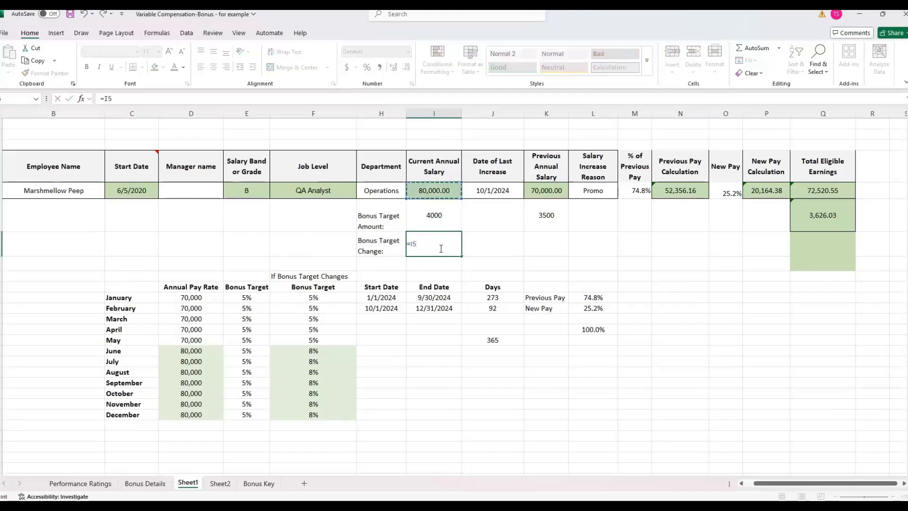
pyautogui.write('*')
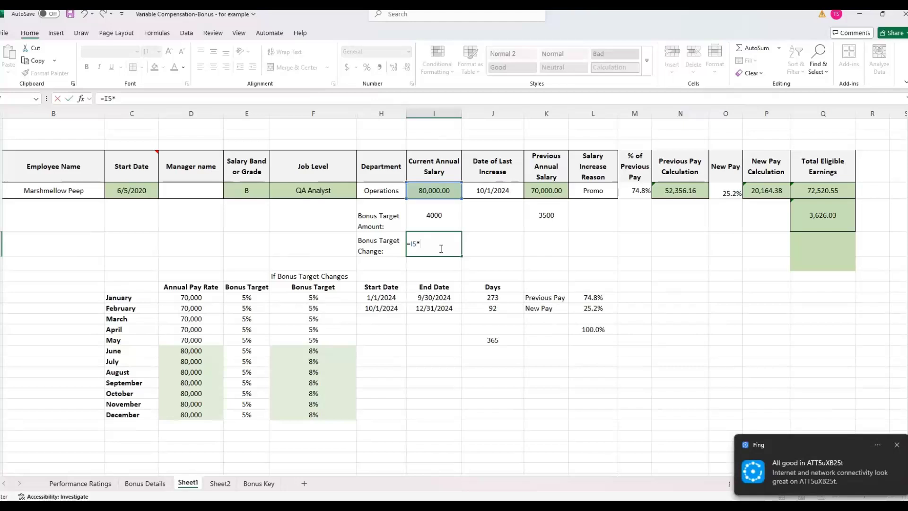
pyautogui.press('Escape')
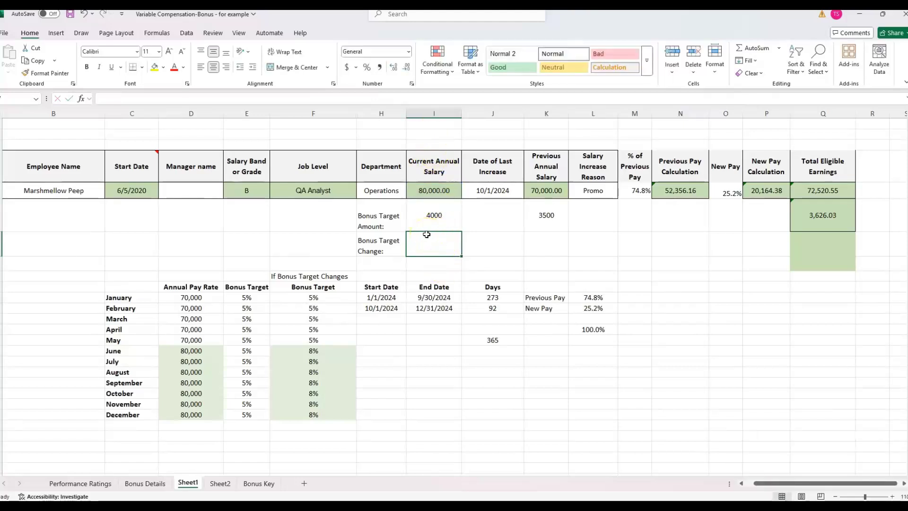
pyautogui.write('=I5*')
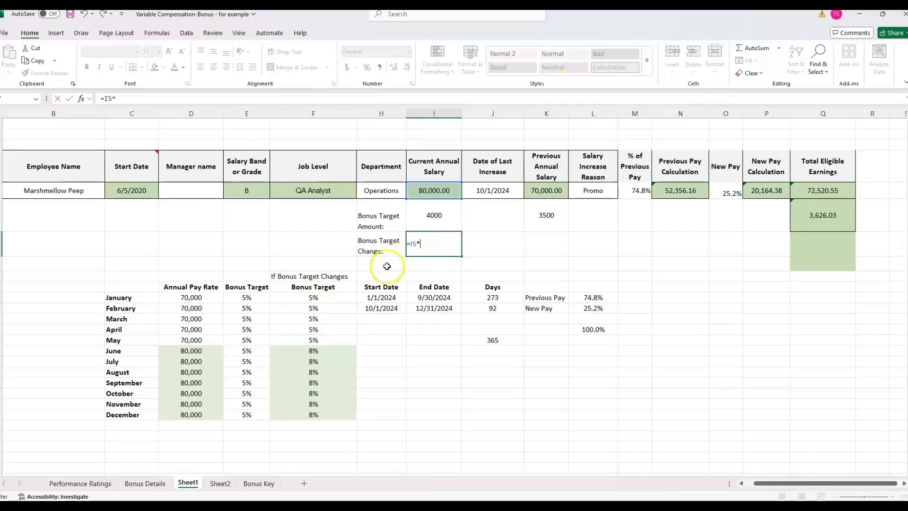
pyautogui.click(319, 373)
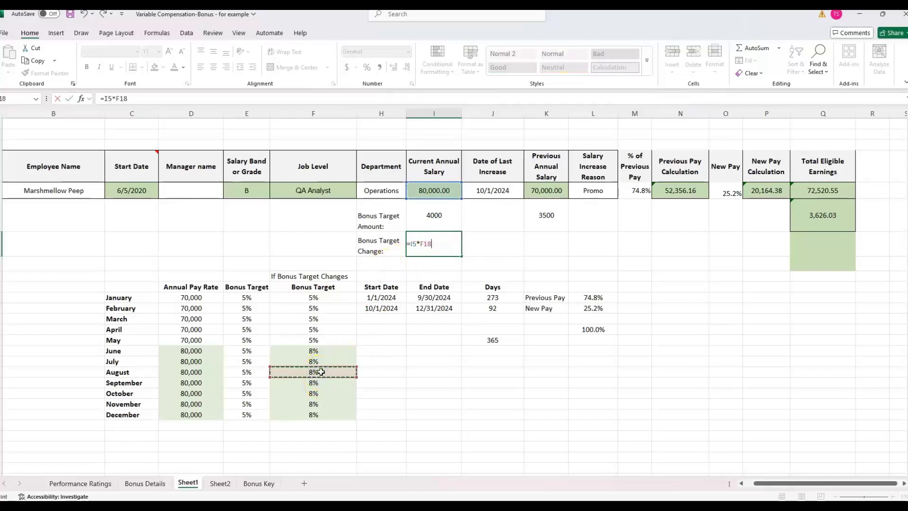
pyautogui.press('Return')
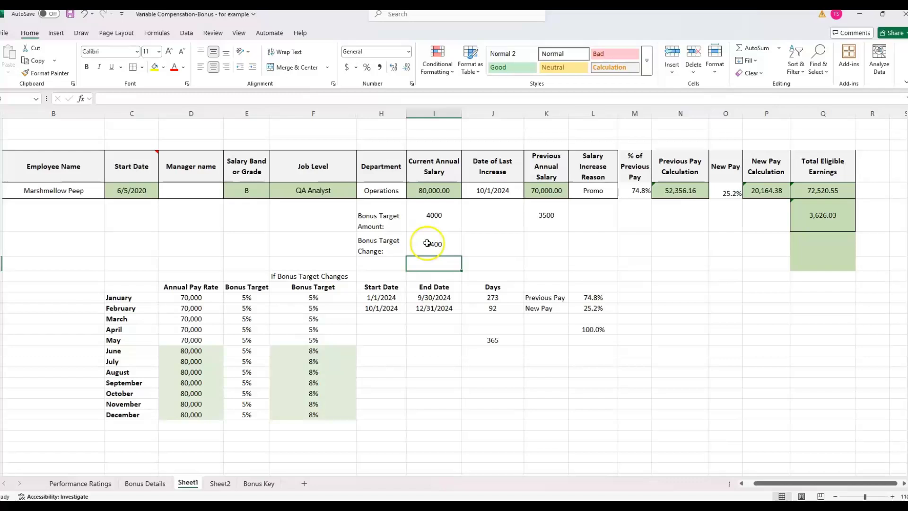
pyautogui.doubleClick(429, 244)
pyautogui.press('Escape')
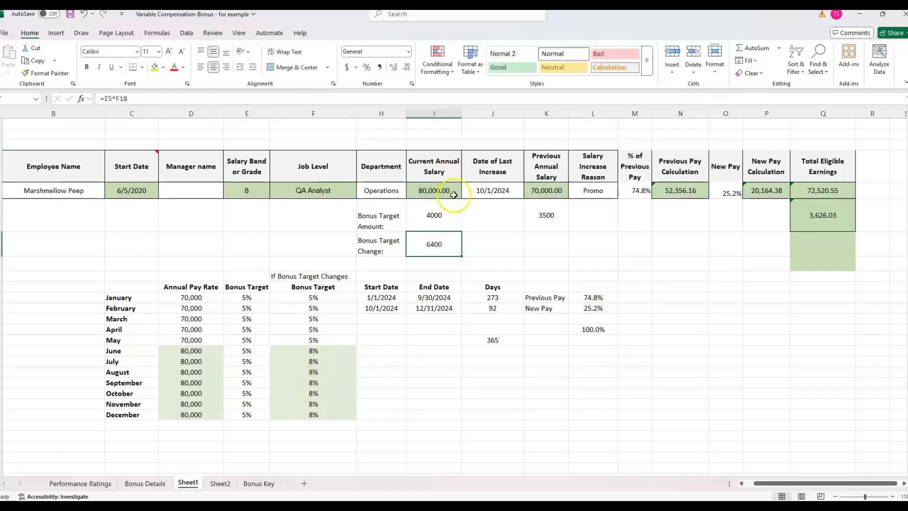
pyautogui.click(448, 211)
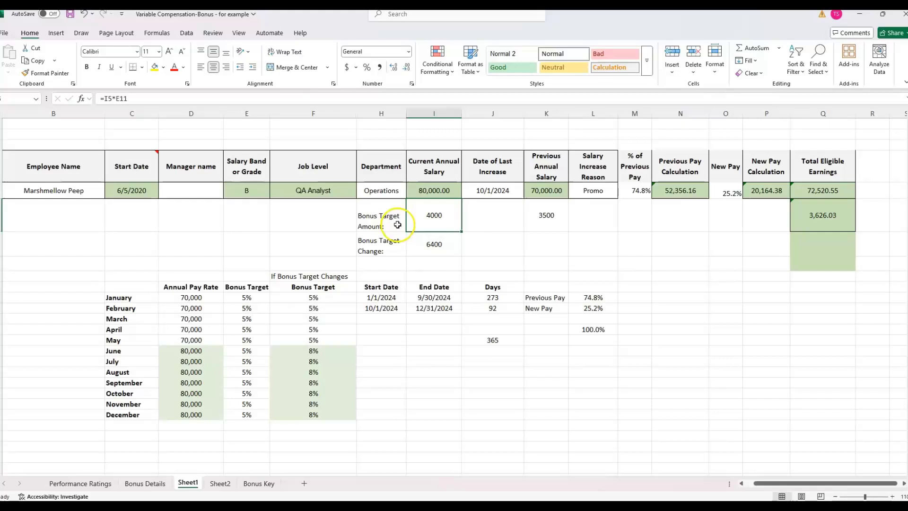
pyautogui.click(445, 242)
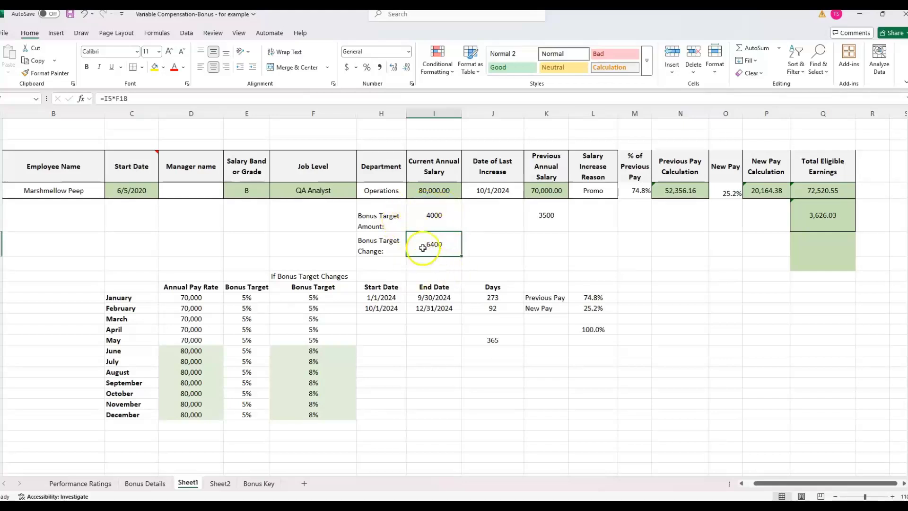
pyautogui.click(330, 318)
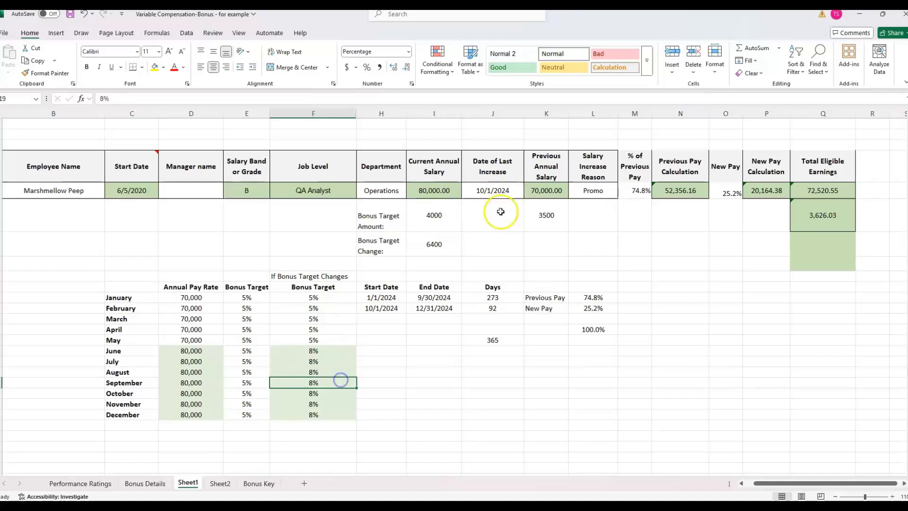
# Copy the =K5*E11 formula into the previous-salary Bonus Target Change cell, giving 3500
pyautogui.click(553, 241)
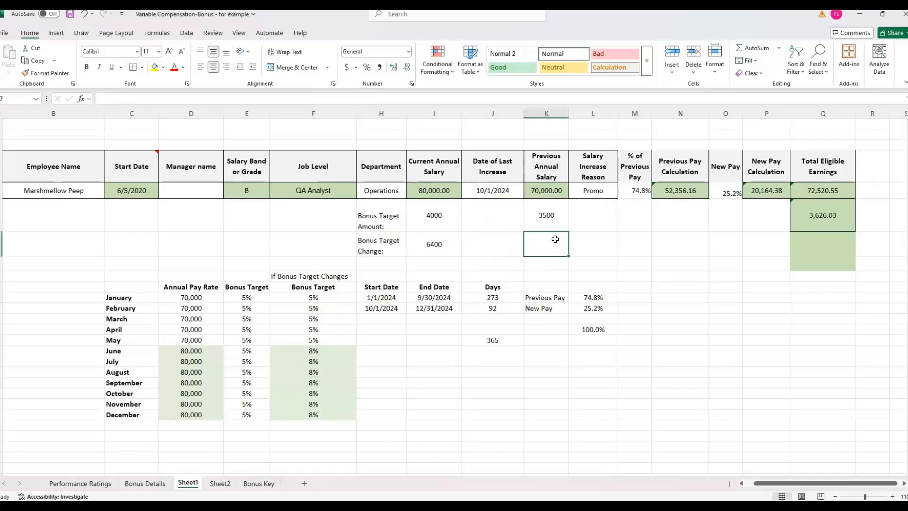
pyautogui.press('Up')
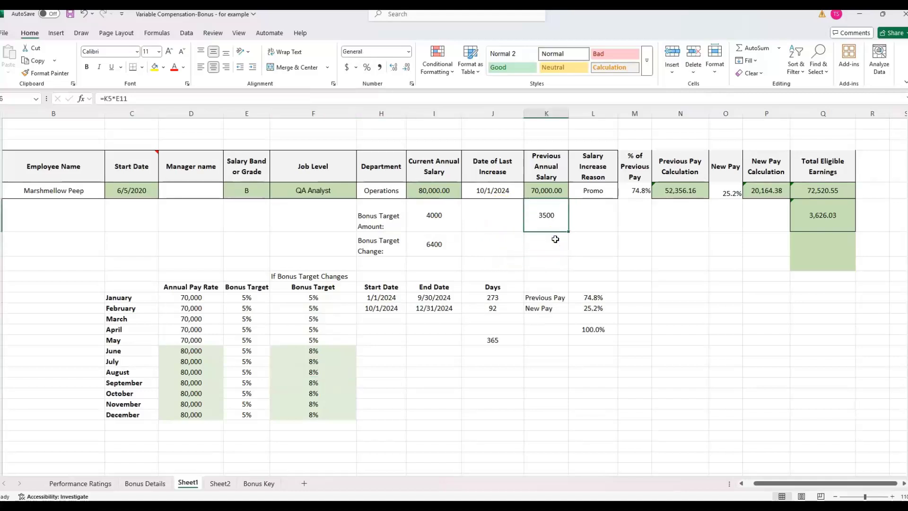
pyautogui.doubleClick(544, 216)
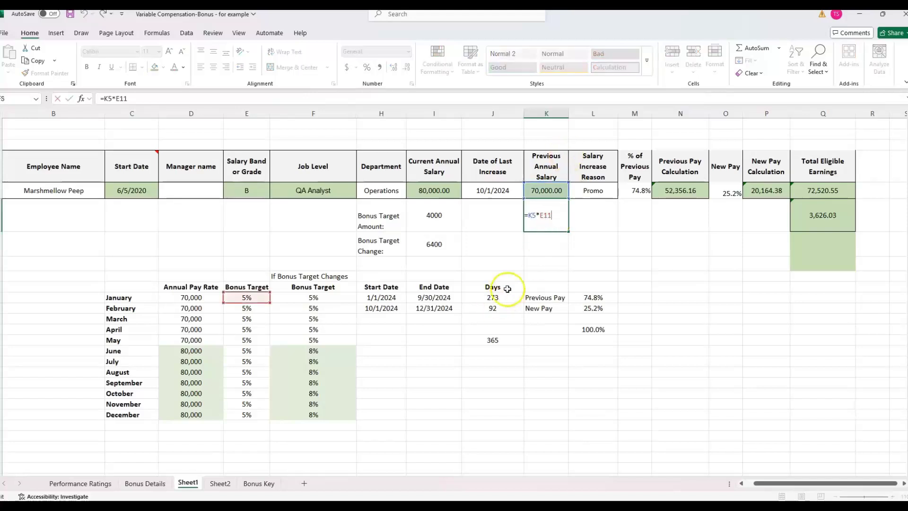
pyautogui.click(547, 243)
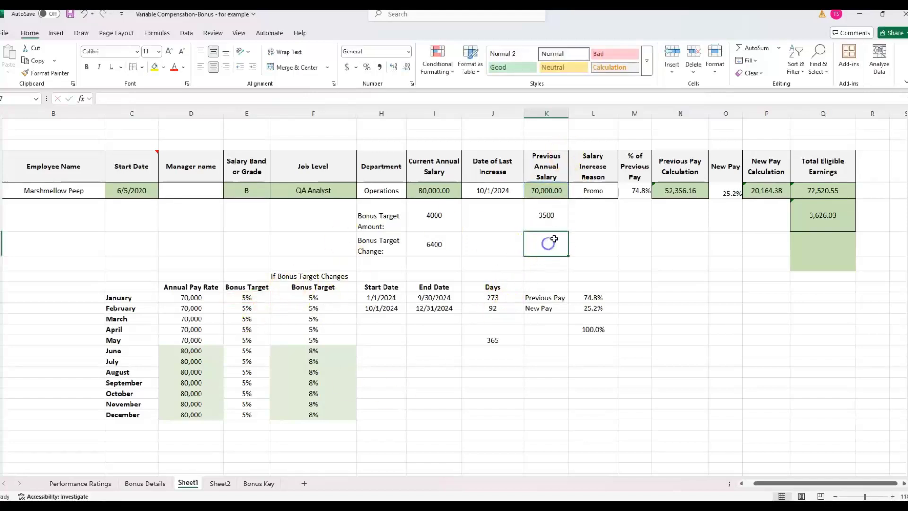
pyautogui.press('Up')
pyautogui.moveTo(101, 99); pyautogui.dragTo(128, 99)
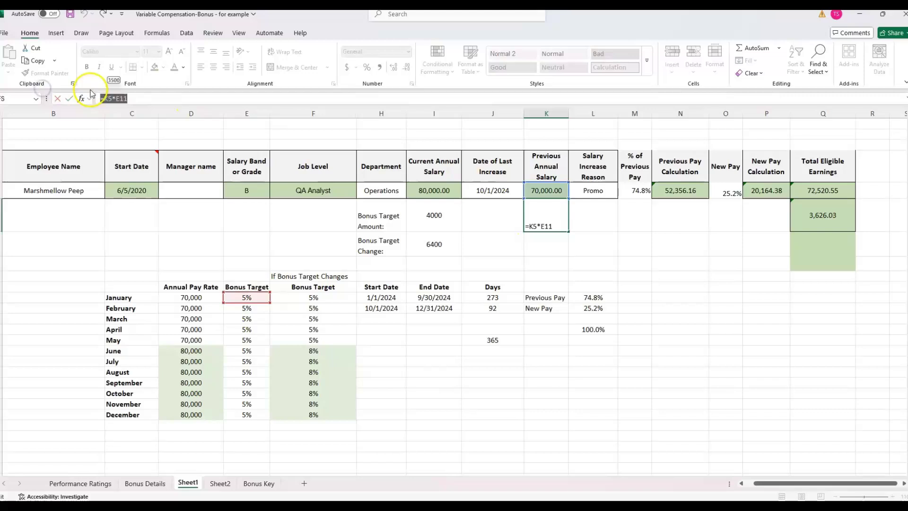
pyautogui.hotkey('ctrl', 'c')
pyautogui.press('Escape')
pyautogui.click(538, 241)
pyautogui.hotkey('ctrl', 'v')
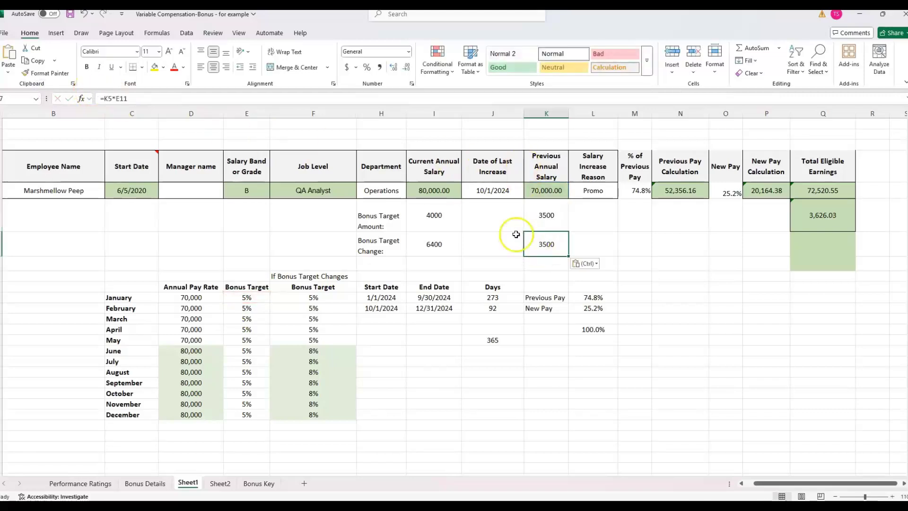
# Compare the 6400 and 3500 targets and check the 74.8% Previous Pay share
pyautogui.click(422, 247)
pyautogui.click(544, 242)
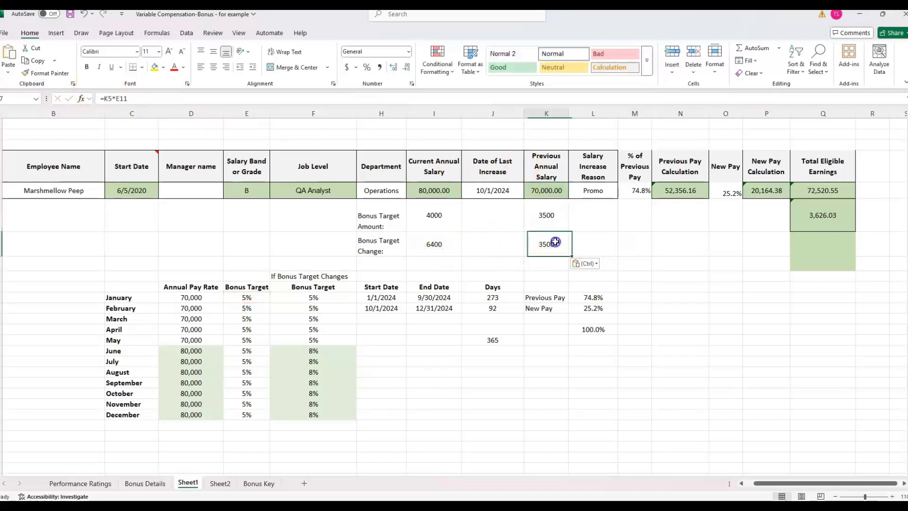
pyautogui.click(418, 251)
pyautogui.click(632, 251)
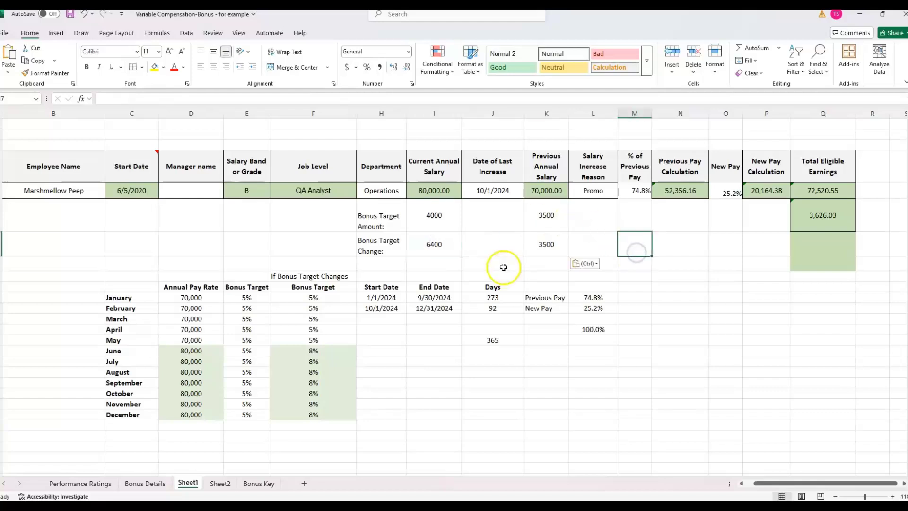
pyautogui.press('Right')
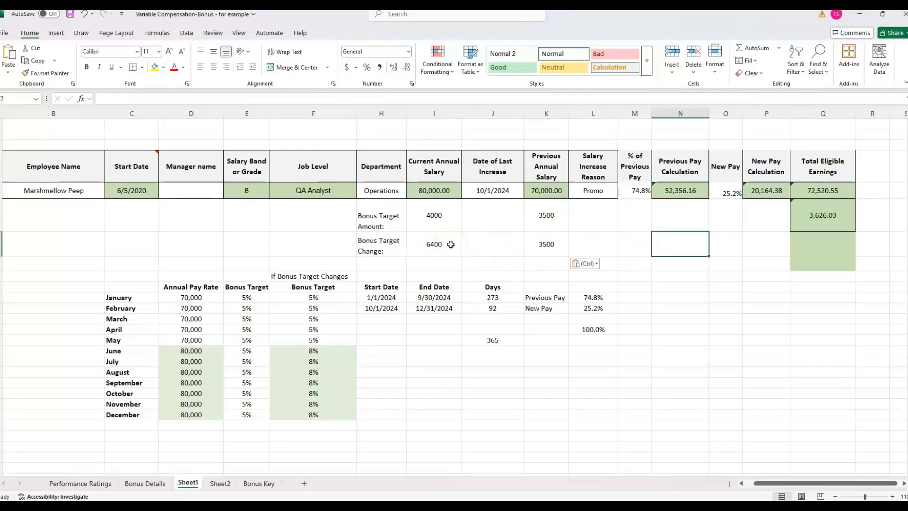
pyautogui.moveTo(378, 297); pyautogui.dragTo(576, 299)
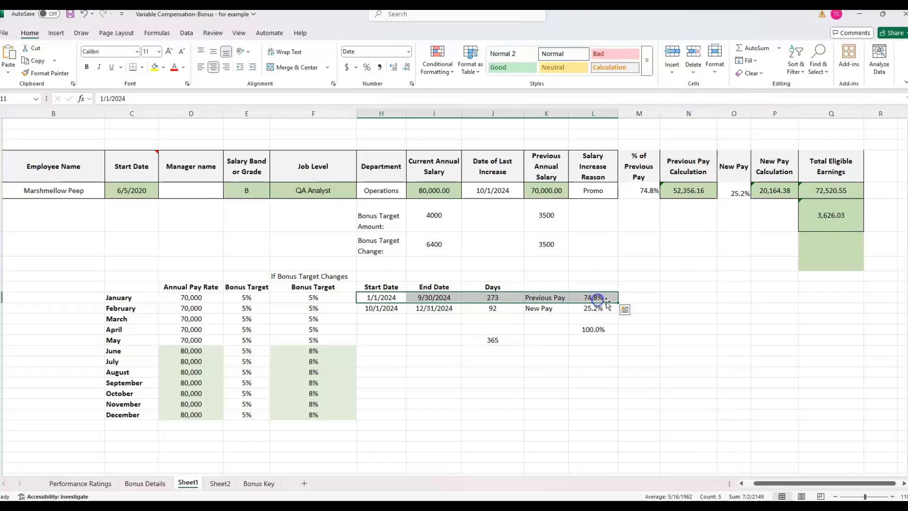
pyautogui.click(634, 299)
# Enter =L11*K7 (2617.80822) and =L12*I7 (1613.15068) to weight each period's bonus target
pyautogui.click(582, 296)
pyautogui.click(645, 298)
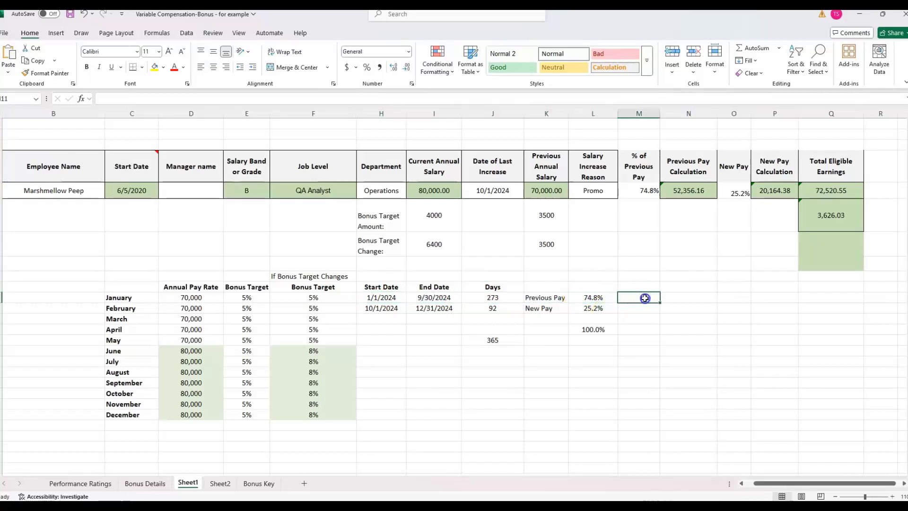
pyautogui.write('=')
pyautogui.press('Left')
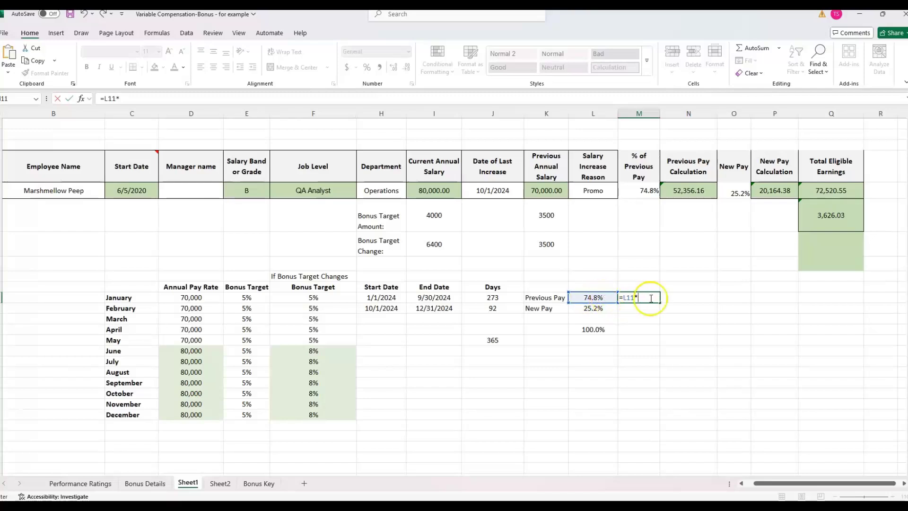
pyautogui.click(551, 245)
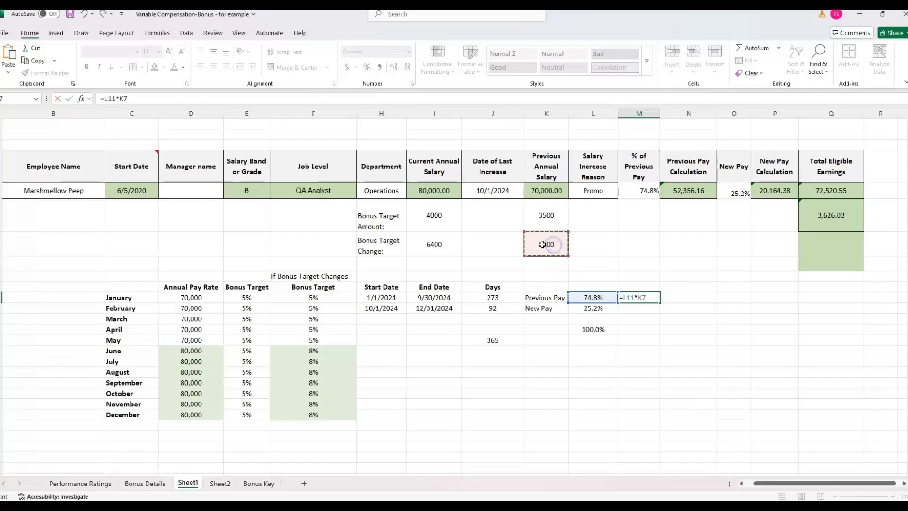
pyautogui.press('Return')
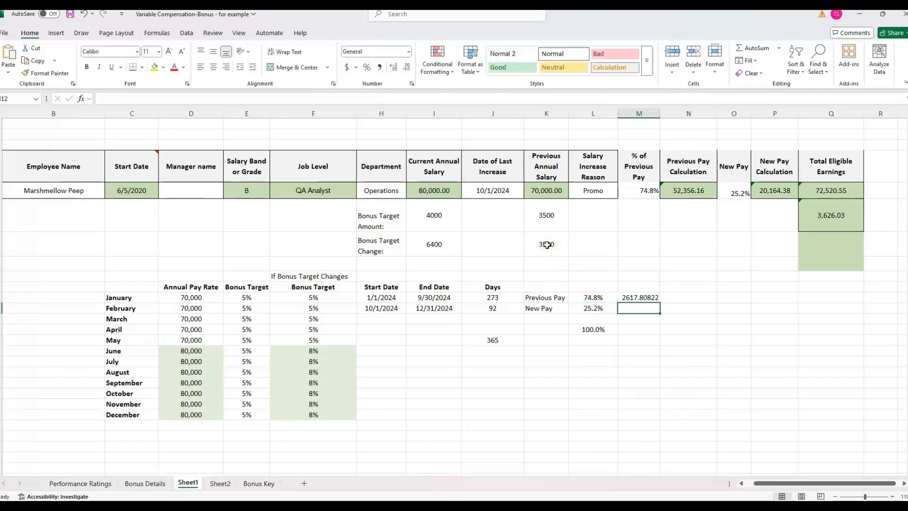
pyautogui.write('=')
pyautogui.press('Left')
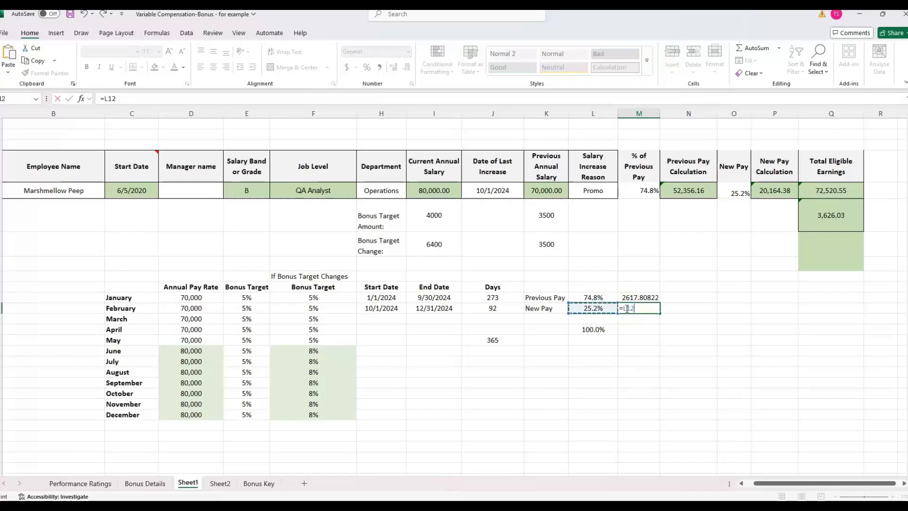
pyautogui.write('*')
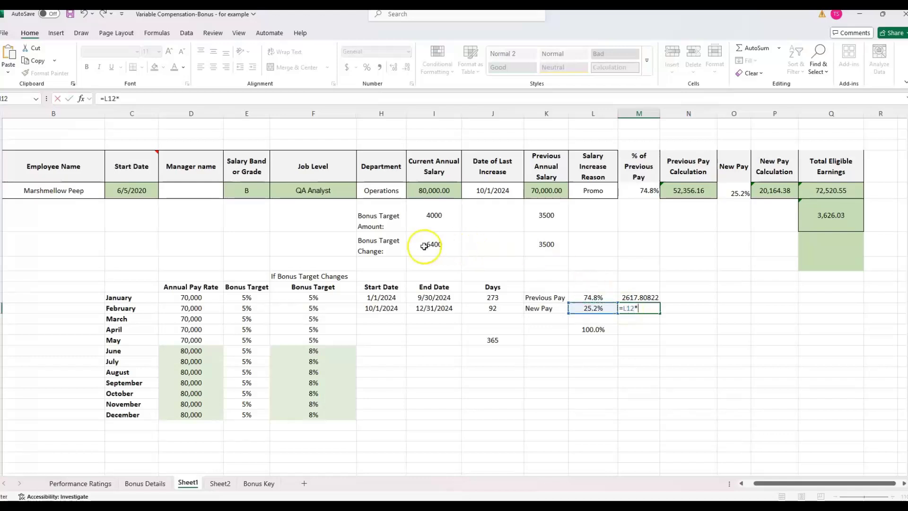
pyautogui.click(429, 246)
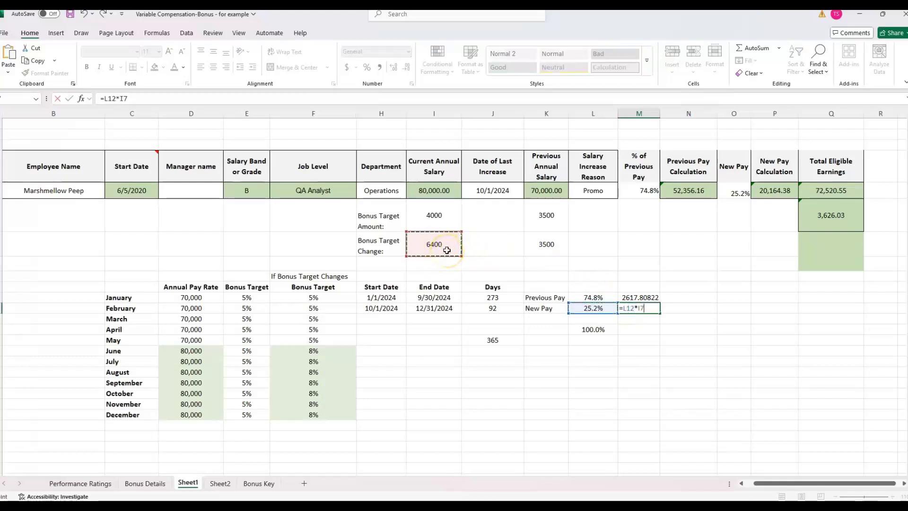
pyautogui.press('Return')
# Format-paint the prorated amounts with the Previous Pay Calculation number format
pyautogui.click(687, 193)
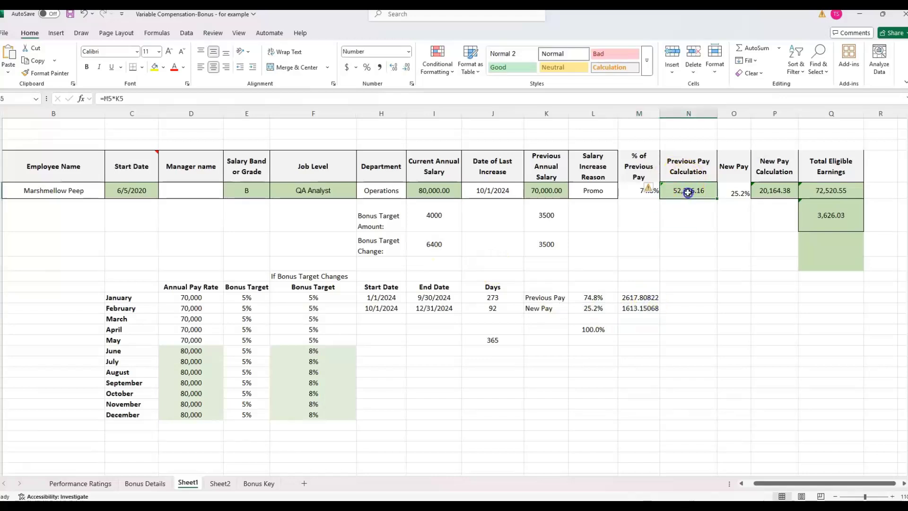
pyautogui.click(58, 73)
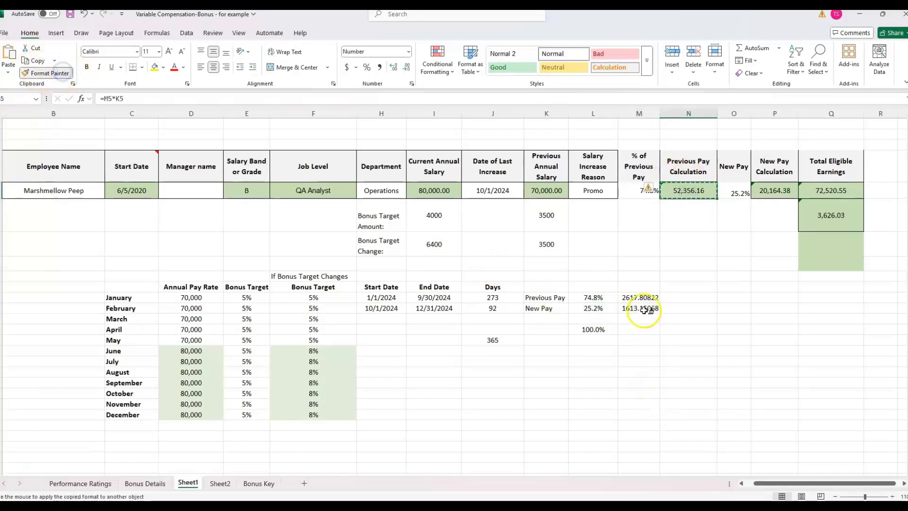
pyautogui.moveTo(645, 297)
pyautogui.mouseDown()
pyautogui.moveTo(653, 322)
pyautogui.moveTo(651, 314)
pyautogui.mouseUp()
# Total the prorated amounts with =M11+M12, giving 4,230.96, and bold it
pyautogui.click(632, 320)
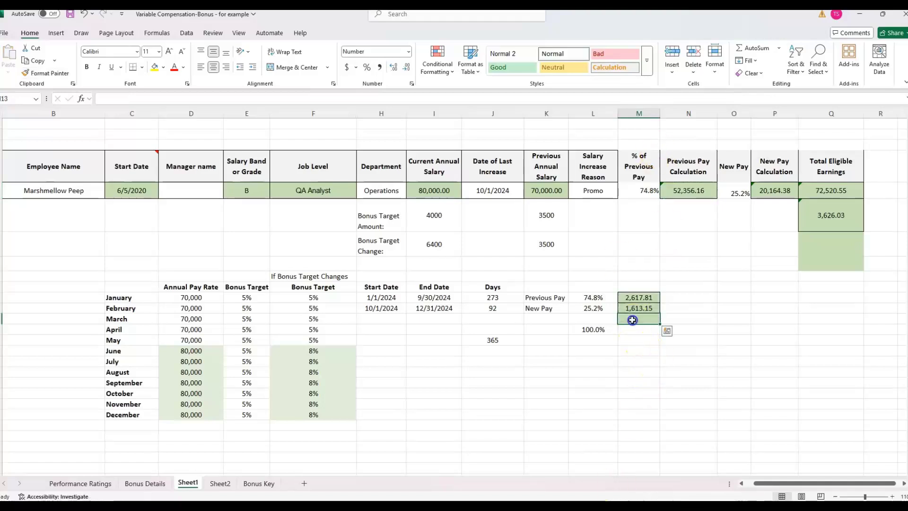
pyautogui.write('=M11')
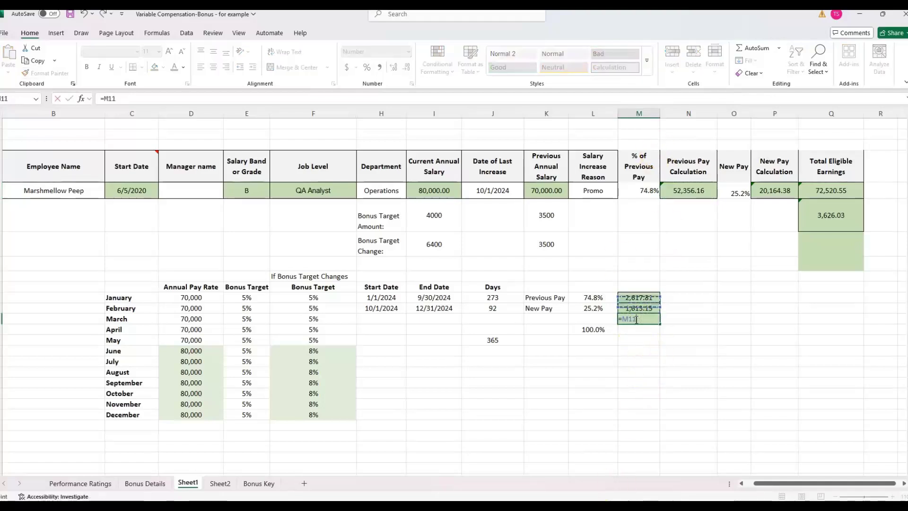
pyautogui.write('+')
pyautogui.press('Return')
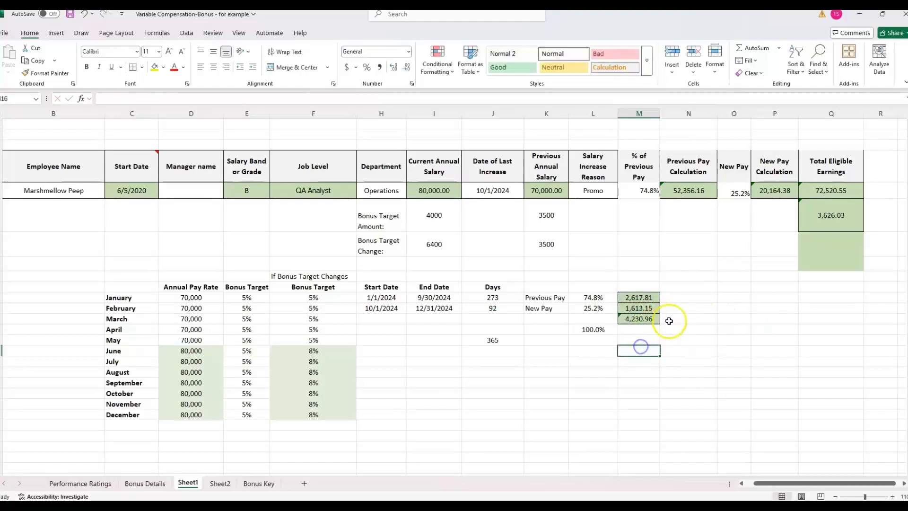
pyautogui.click(669, 321)
pyautogui.click(647, 323)
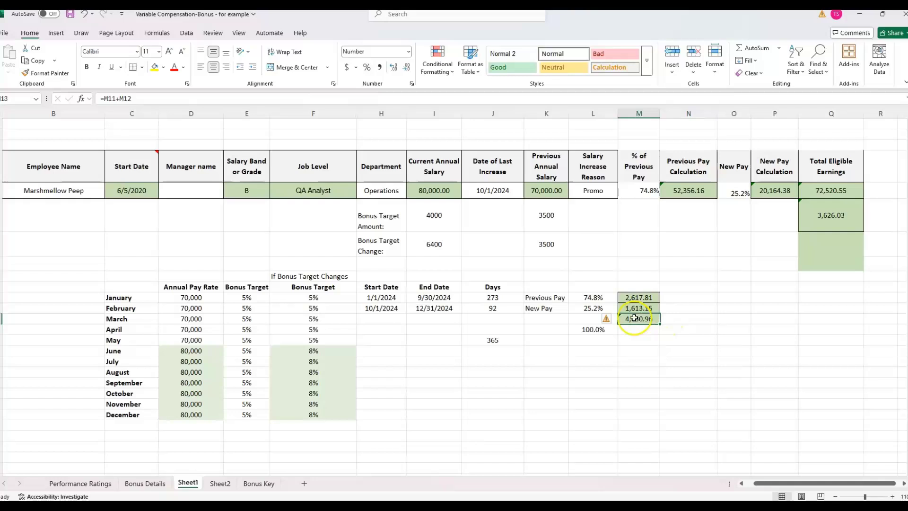
pyautogui.click(847, 222)
pyautogui.click(768, 233)
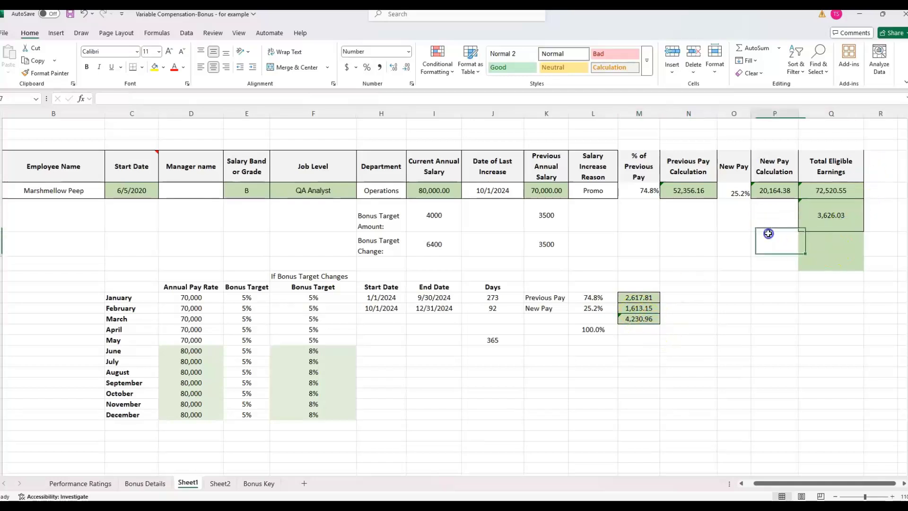
pyautogui.click(838, 214)
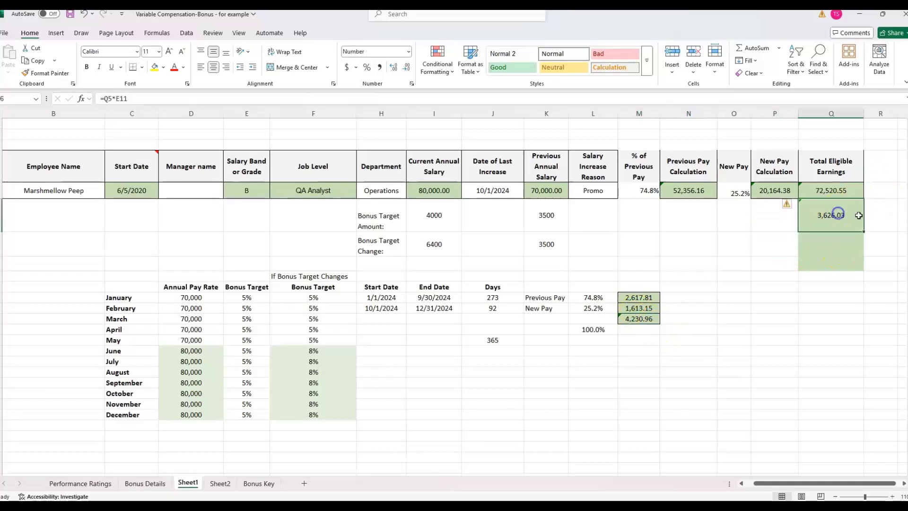
pyautogui.click(656, 317)
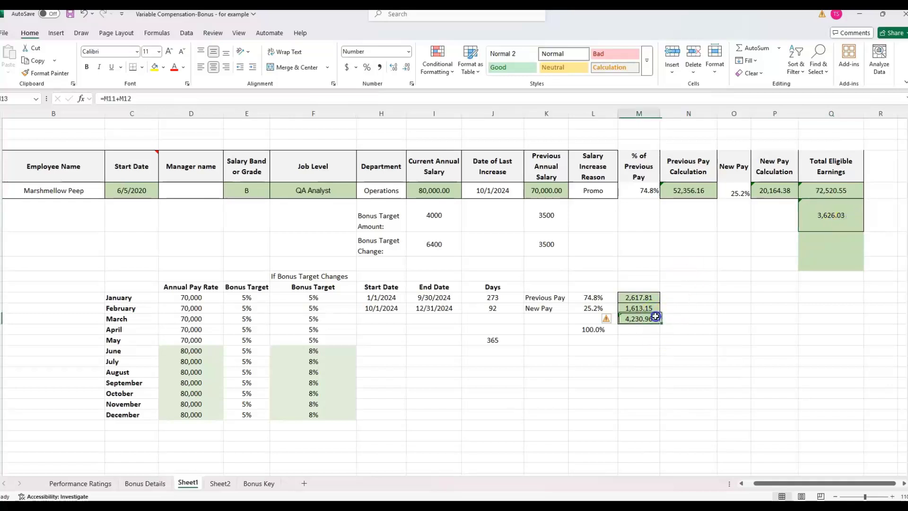
pyautogui.click(87, 66)
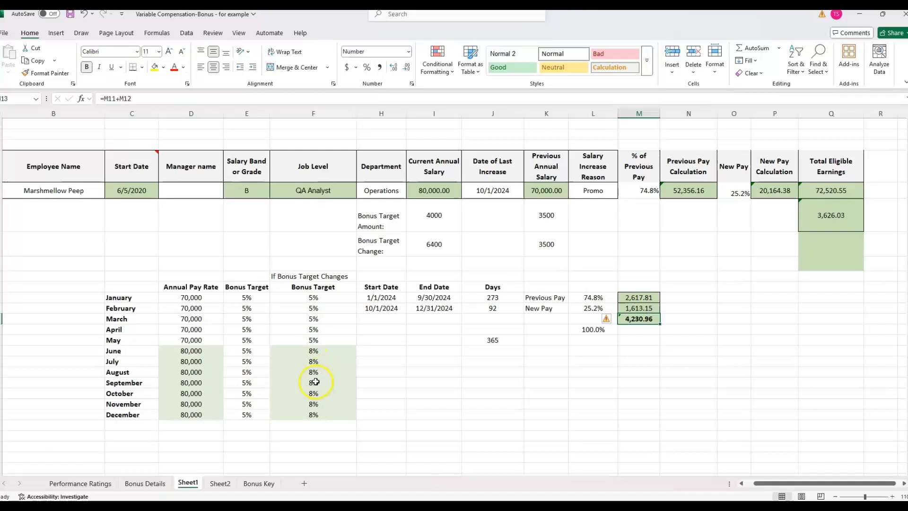
pyautogui.click(688, 349)
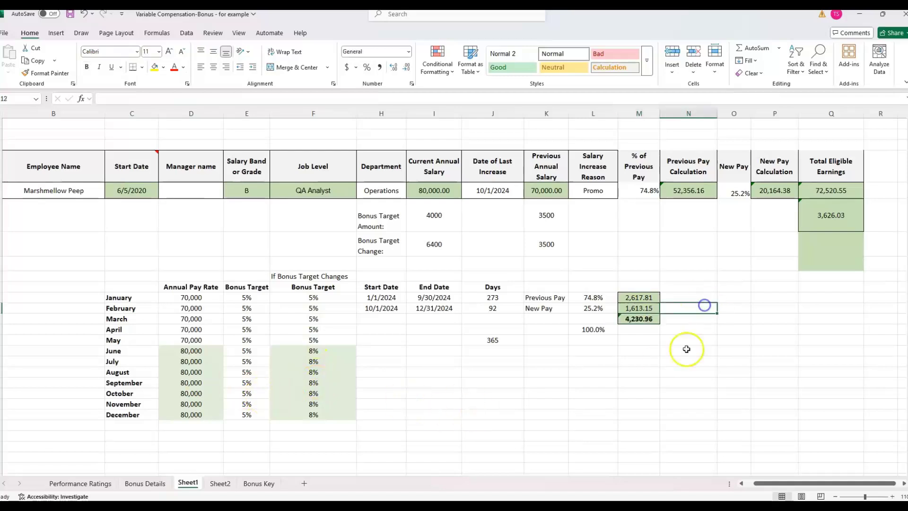
pyautogui.click(634, 318)
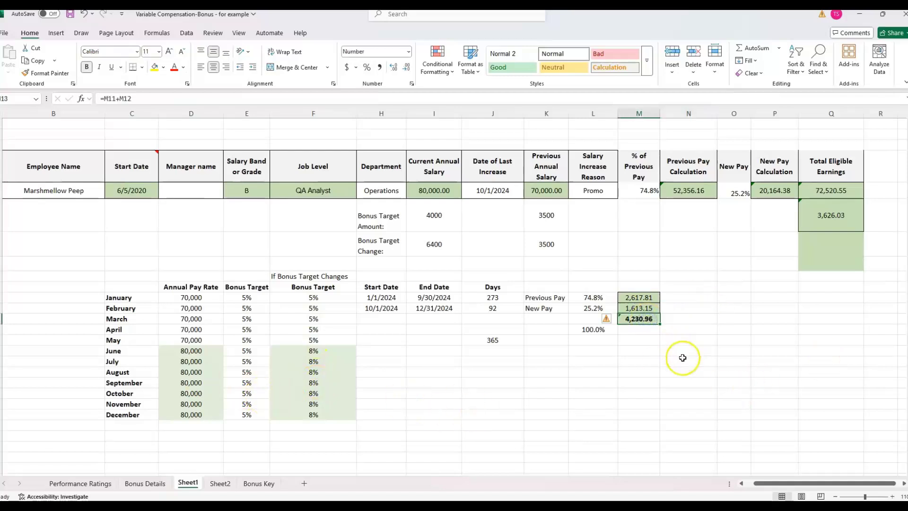
# Set Corporate Achievement on Bonus Key to 85%, review the rating and bonus columns, and return to Sheet1
pyautogui.click(258, 484)
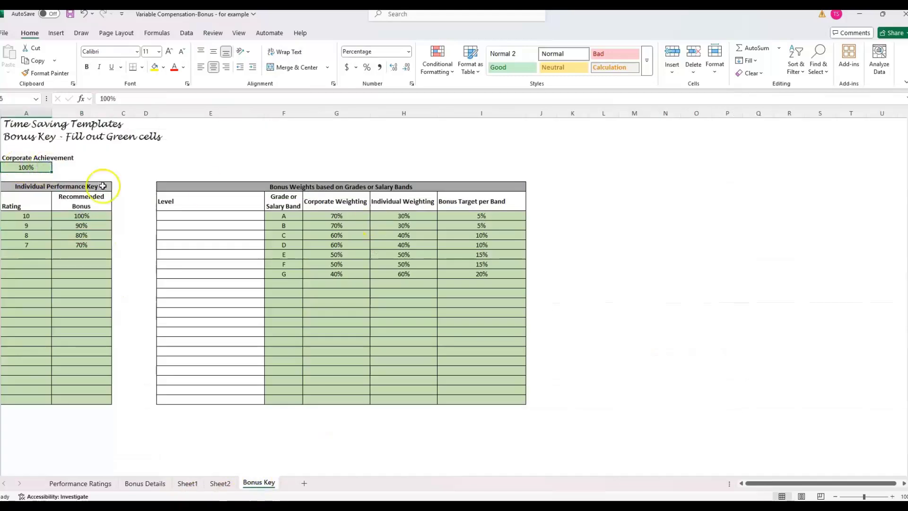
pyautogui.click(42, 157)
pyautogui.click(44, 169)
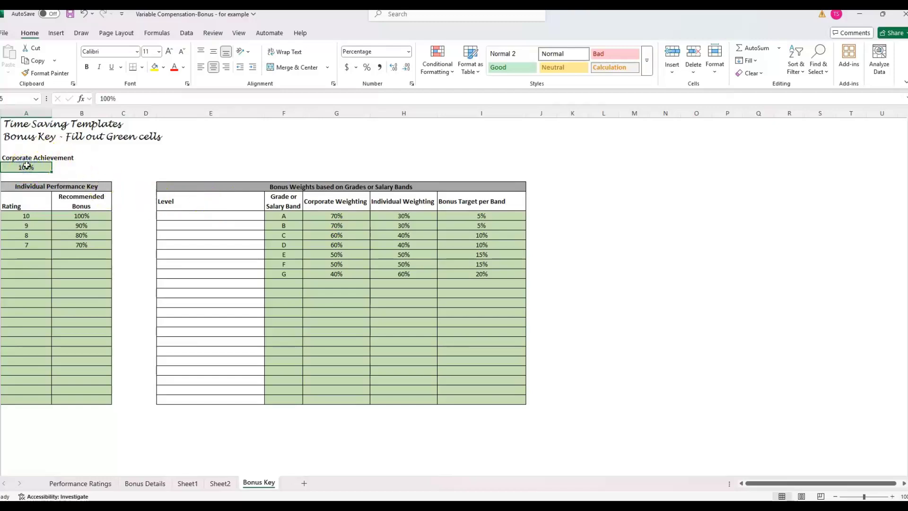
pyautogui.write('85')
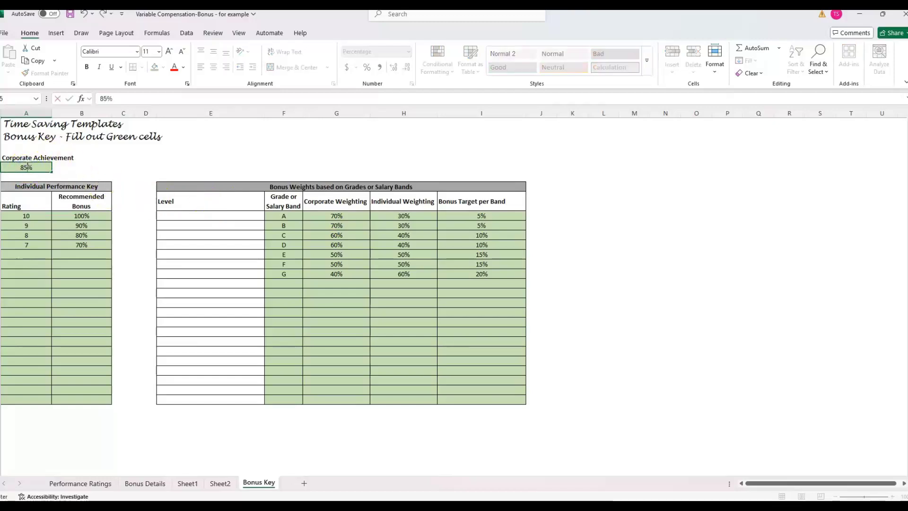
pyautogui.press('Return')
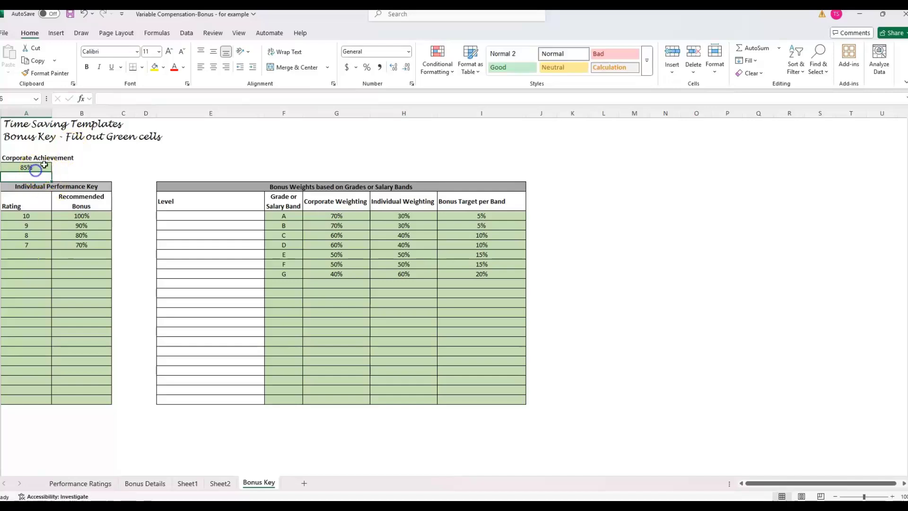
pyautogui.click(83, 215)
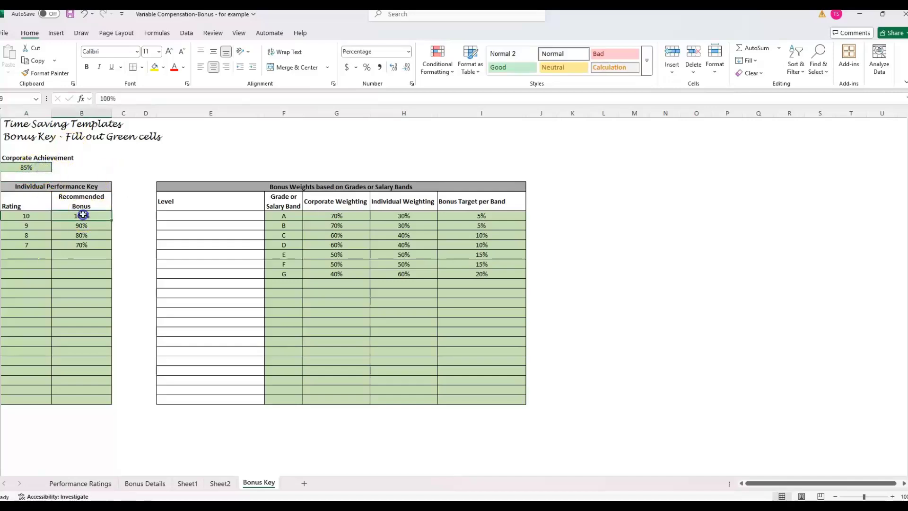
pyautogui.click(35, 258)
pyautogui.moveTo(86, 208); pyautogui.dragTo(86, 259)
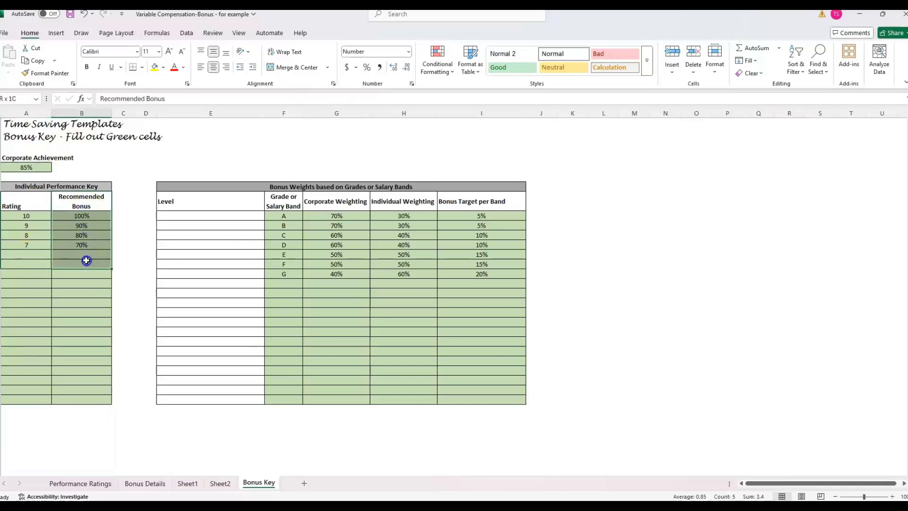
pyautogui.moveTo(26, 215); pyautogui.dragTo(46, 280)
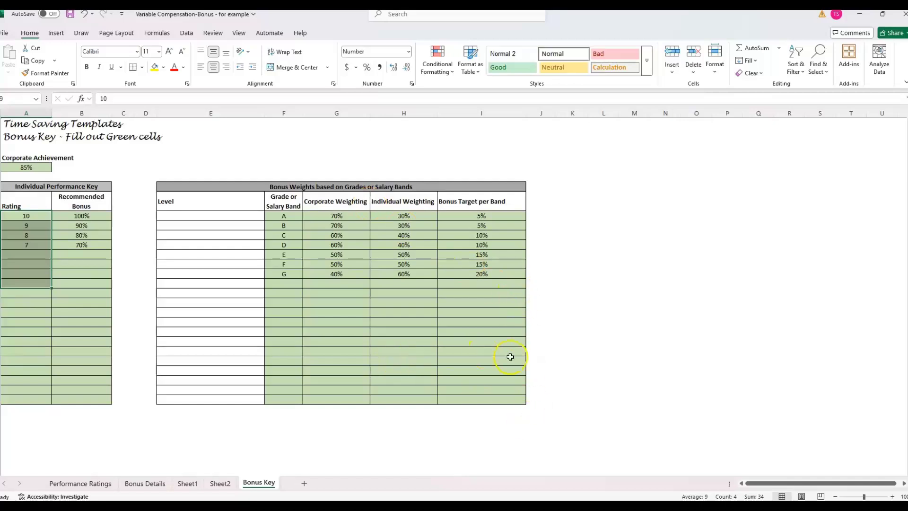
pyautogui.click(188, 483)
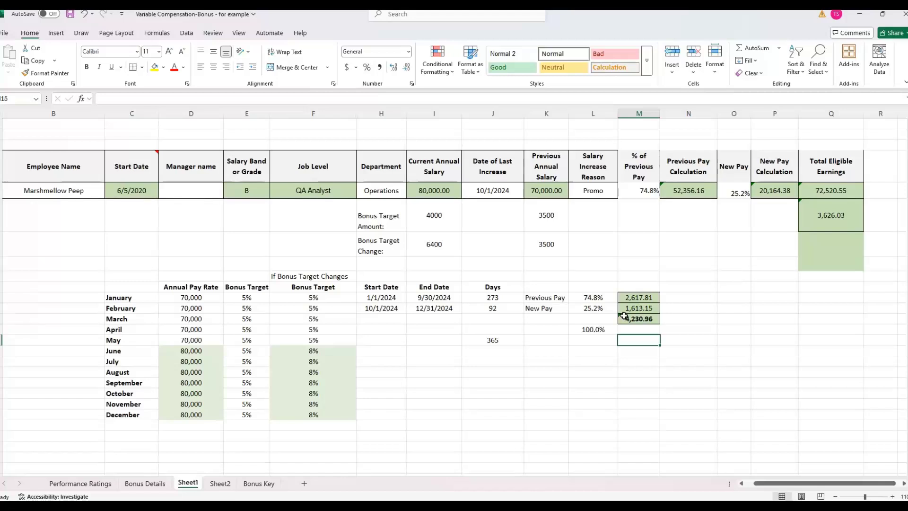
# Select the 74.8% previous-pay share cell, then bring up Chrome's Human Resources Administration templates page
pyautogui.click(643, 191)
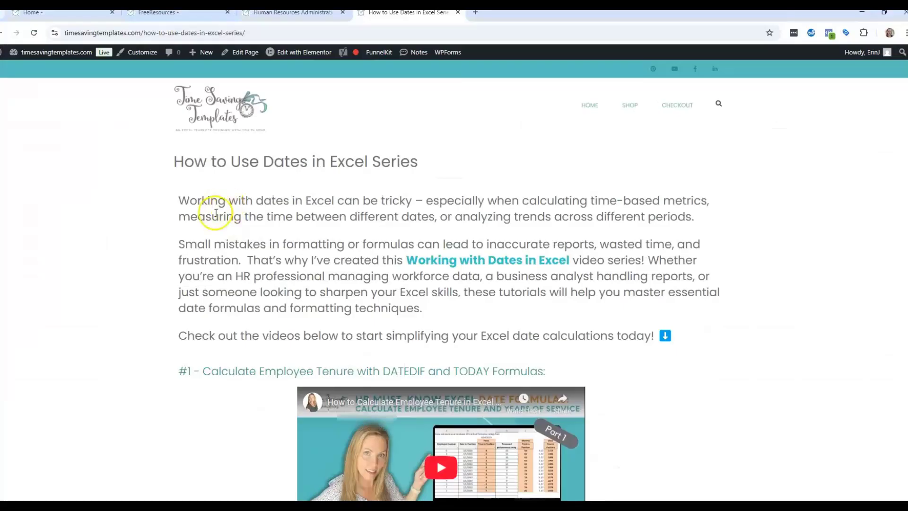
pyautogui.click(286, 14)
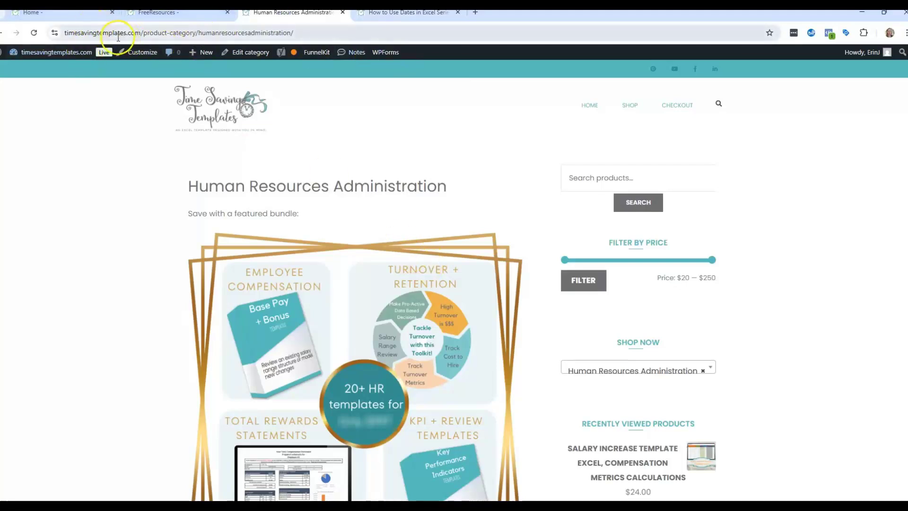
pyautogui.moveTo(631, 101)
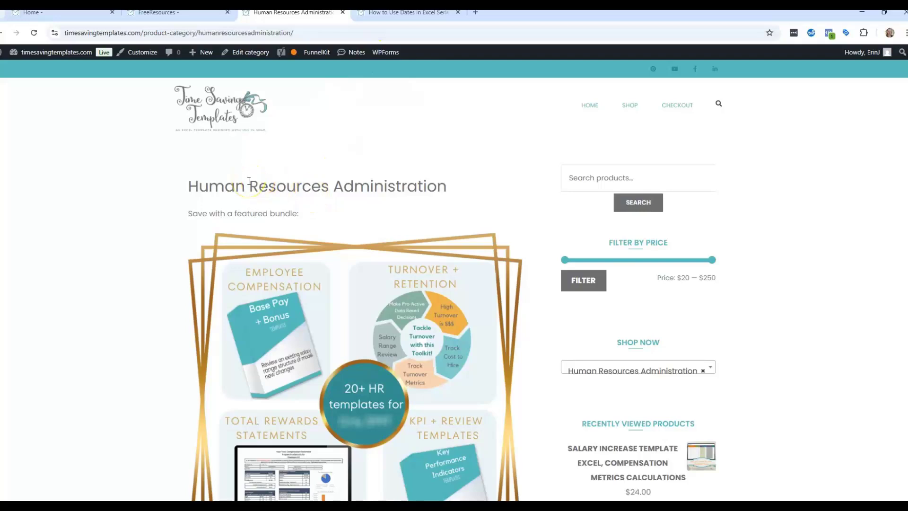
# On FreeResources, expand Human Resources and Compensation Freebies to find the compensation metrics cheatsheet
pyautogui.click(152, 16)
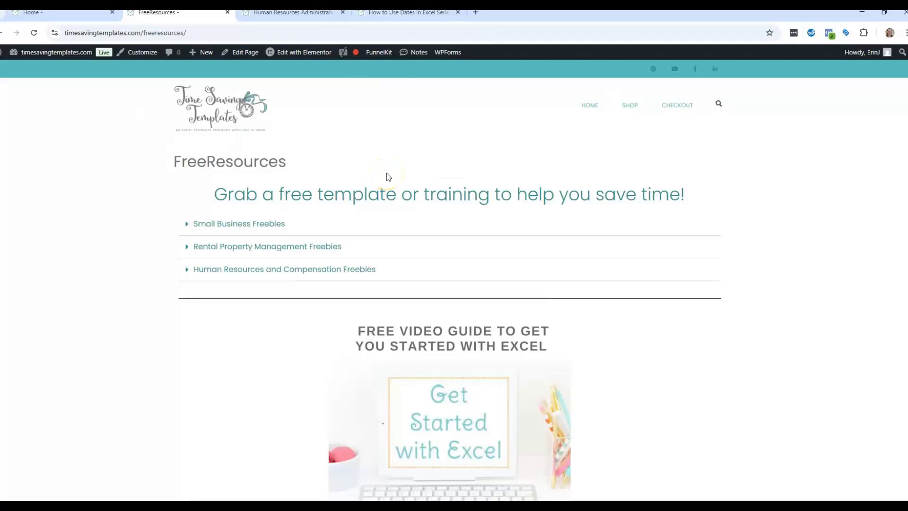
pyautogui.click(189, 271)
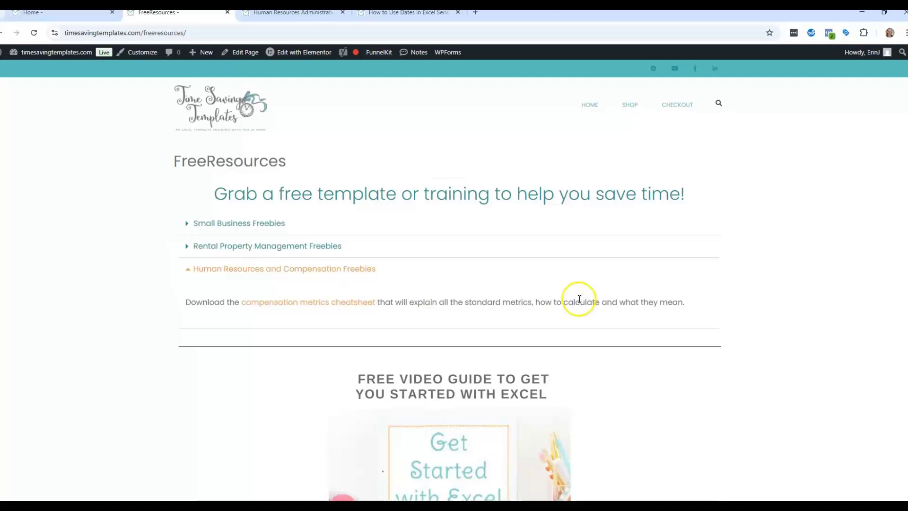
pyautogui.scroll(-7, 580, 299)
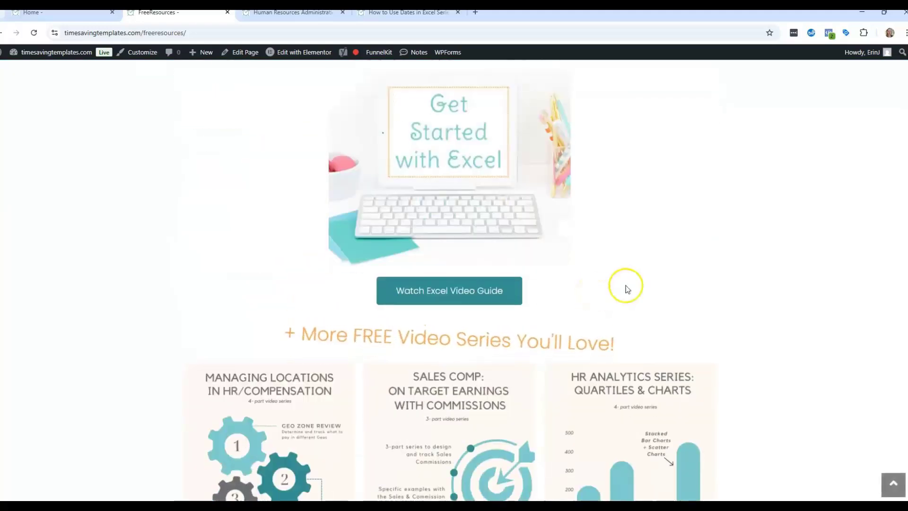
pyautogui.scroll(-5, 627, 289)
pyautogui.scroll(-4, 851, 265)
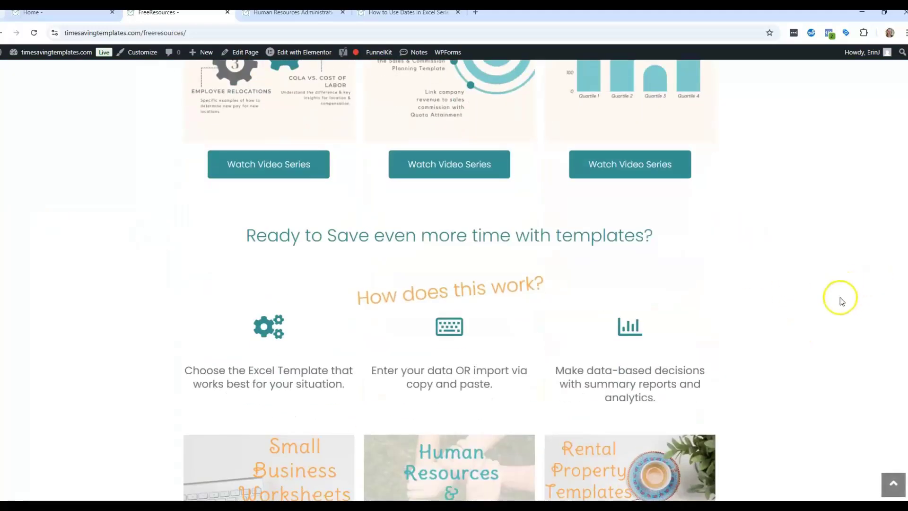
pyautogui.scroll(-5, 841, 301)
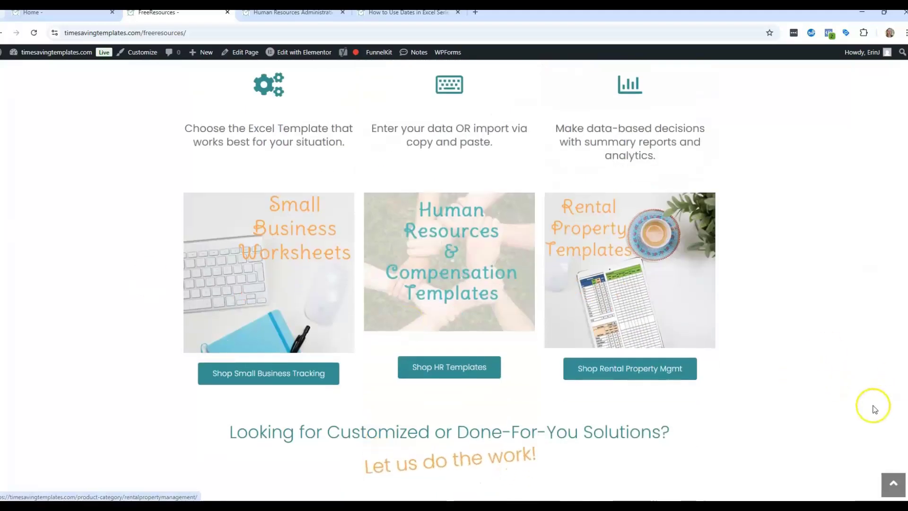
pyautogui.scroll(10, 397, 269)
pyautogui.scroll(-7, 460, 292)
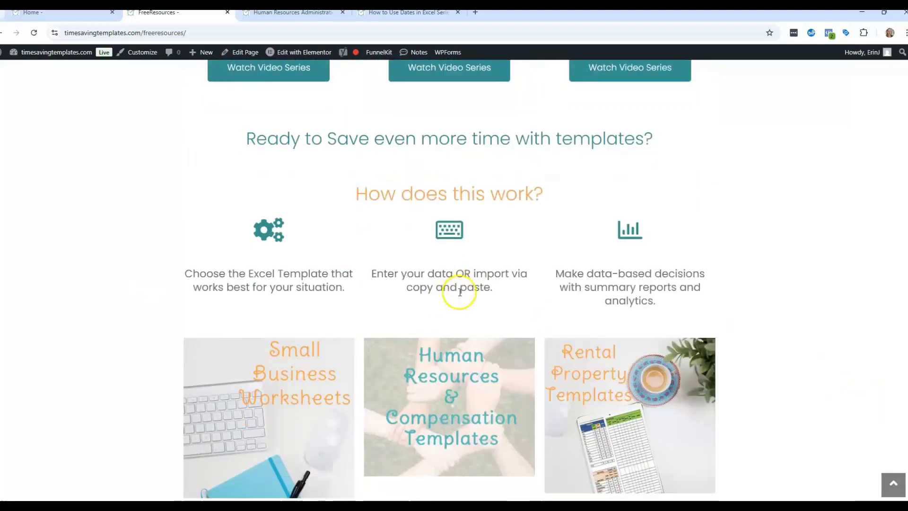
pyautogui.scroll(-13, 473, 298)
pyautogui.scroll(3, 499, 302)
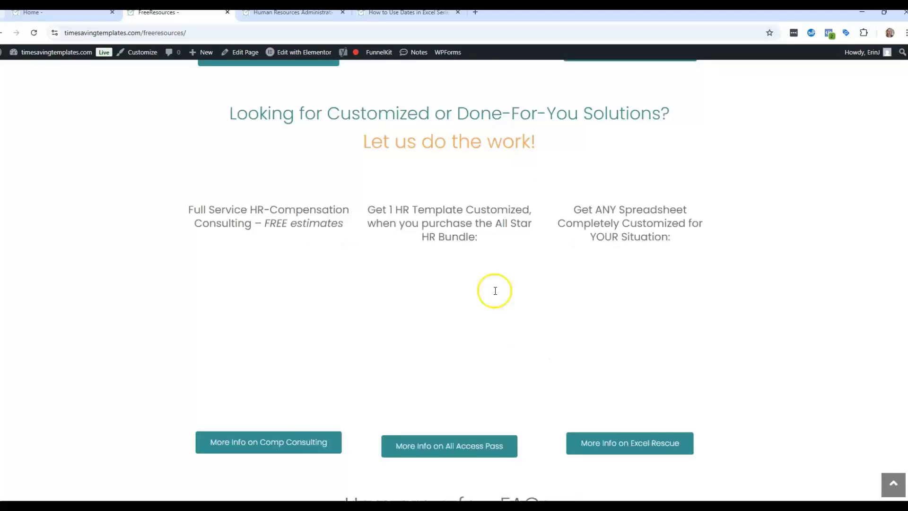
pyautogui.scroll(8, 501, 298)
pyautogui.scroll(5, 531, 290)
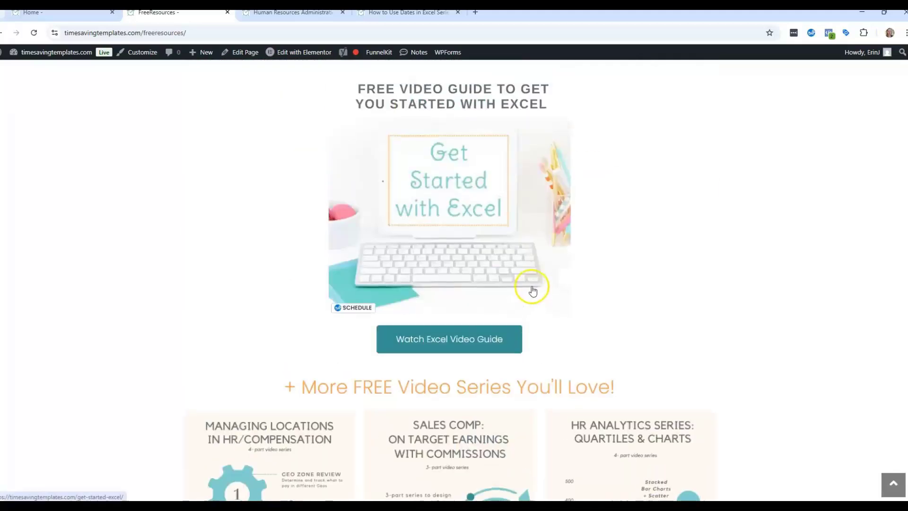
pyautogui.scroll(4, 532, 290)
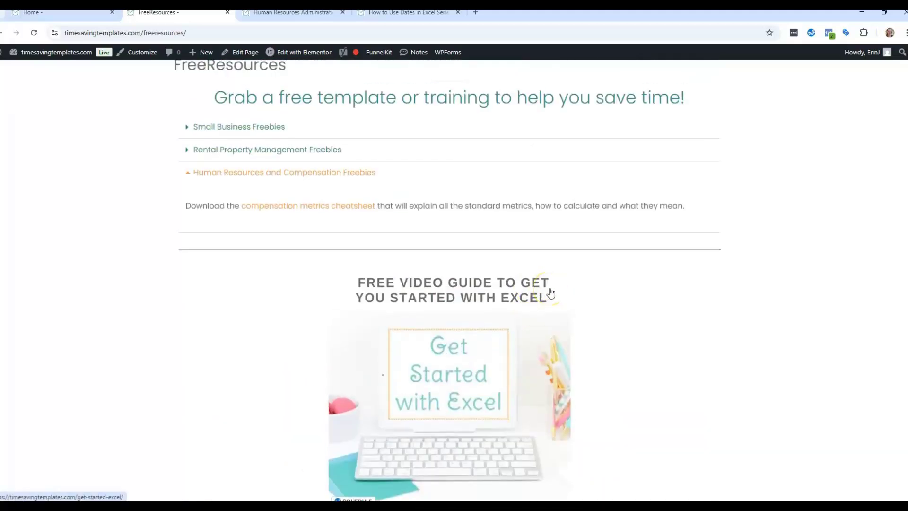